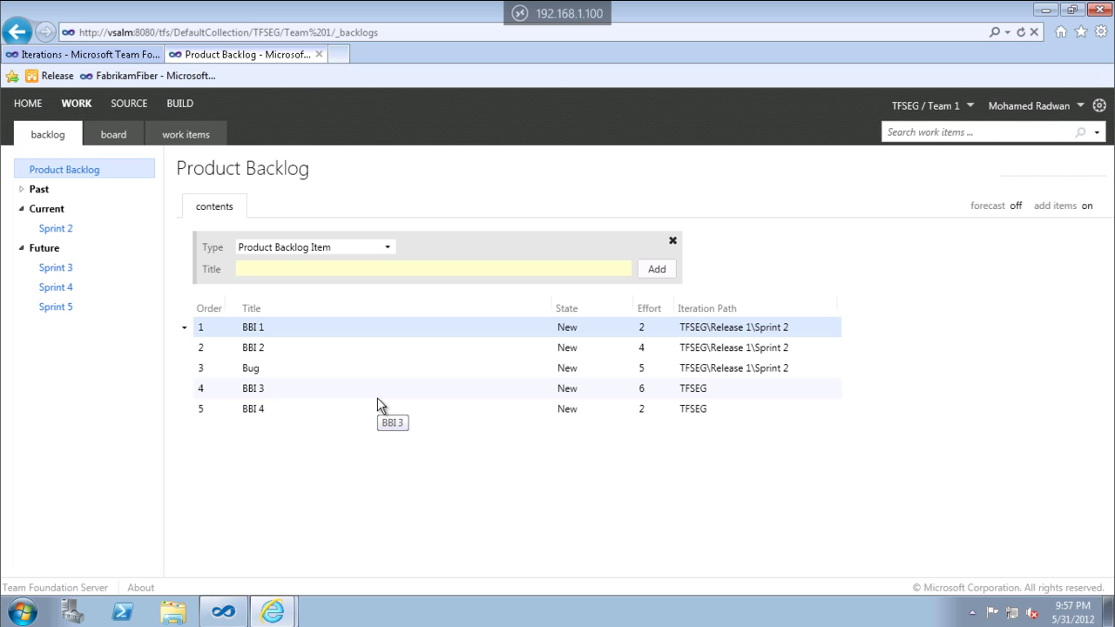
Open Sprint 2 under Current to list BBI 1, BBI 2 and Bug.
click(59, 236)
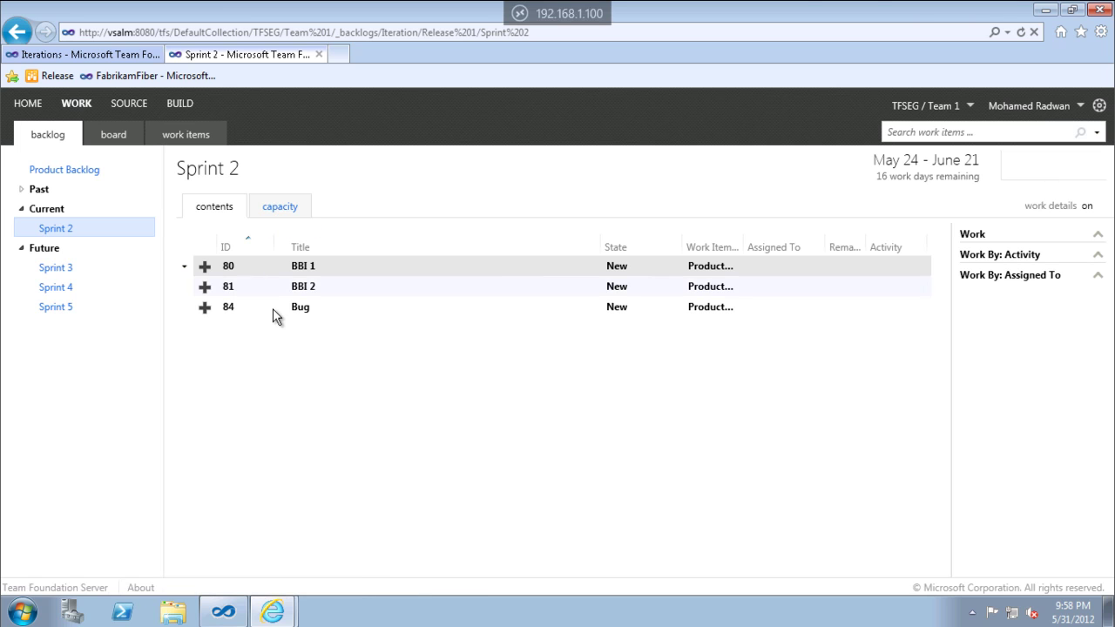
Switch Sprint 2 to its capacity view for the four team members.
click(286, 211)
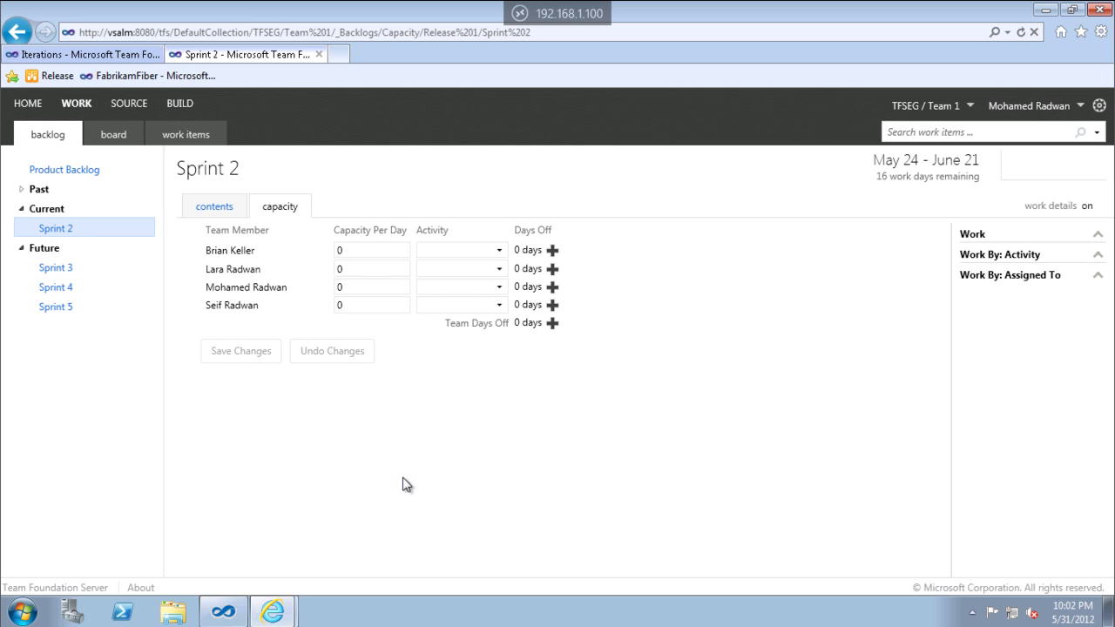
Enter daily capacities of 2, 6, 6 and 6 hours and save the changes.
double_click(368, 251)
text(2)
double_click(356, 268)
text(6)
double_click(354, 287)
text(6)
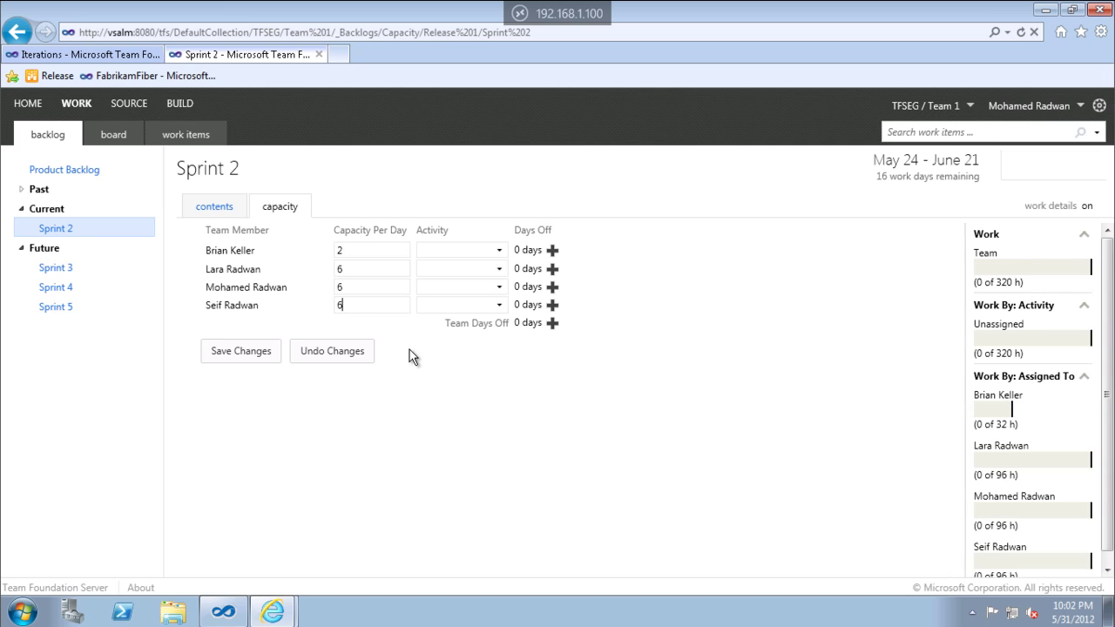
click(552, 250)
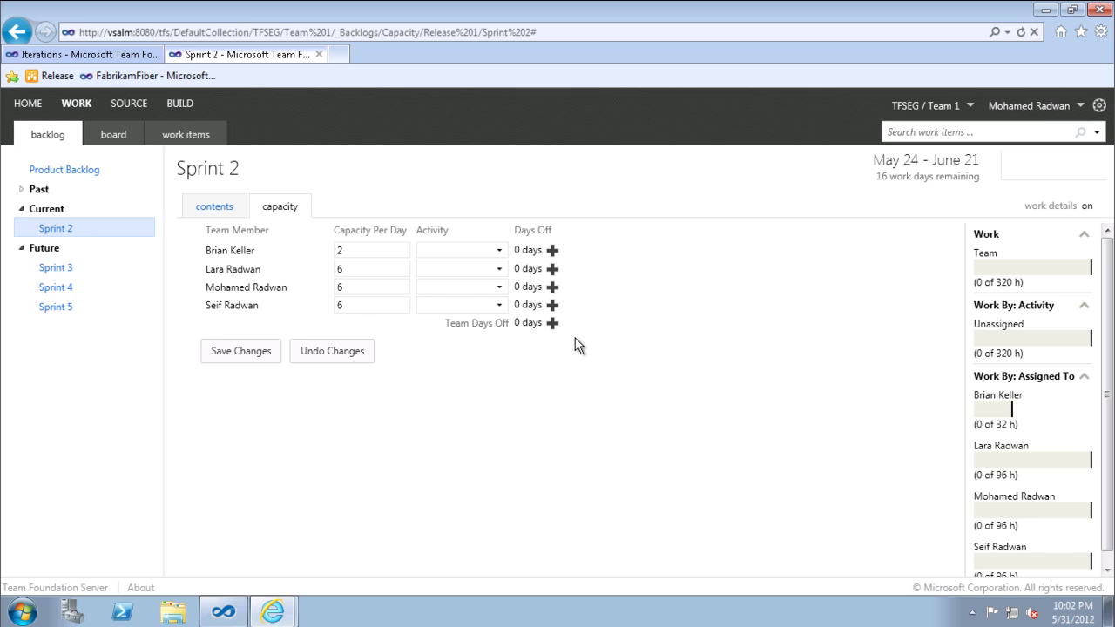
click(239, 359)
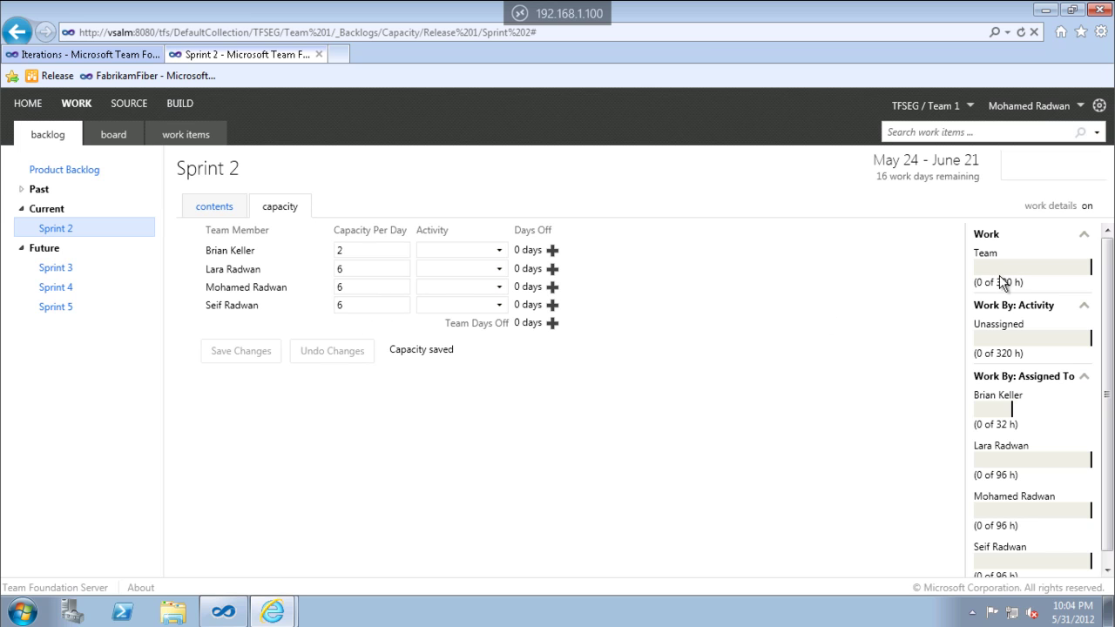
Highlight the 320 team hours and each member's 96 hours, then return to contents.
drag(994, 283, 1025, 284)
click(905, 339)
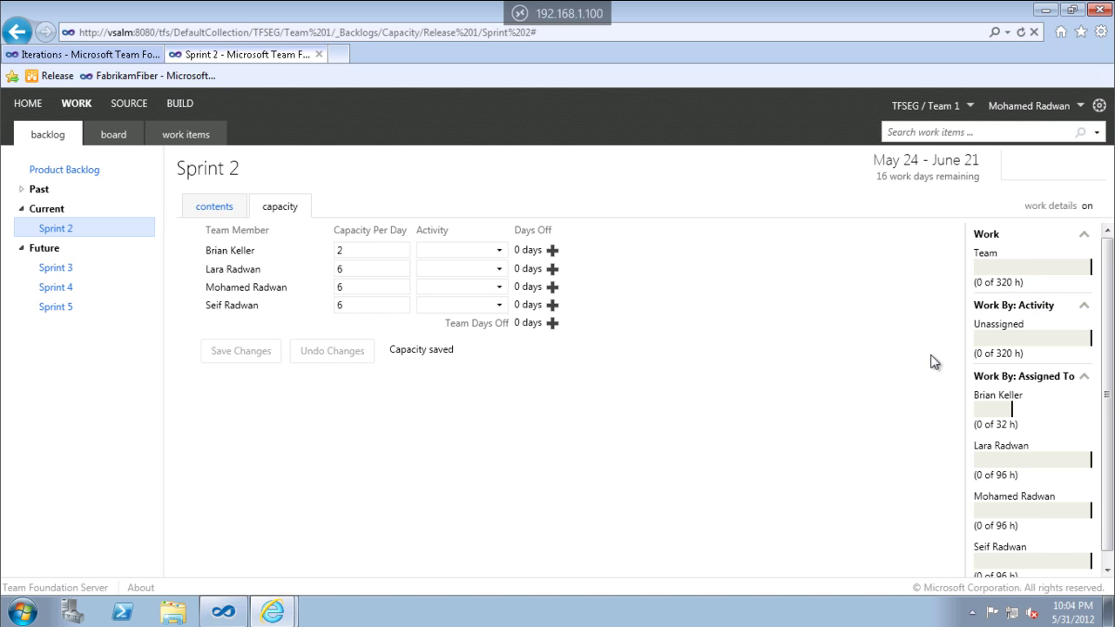
double_click(1008, 354)
click(1006, 467)
double_click(1001, 474)
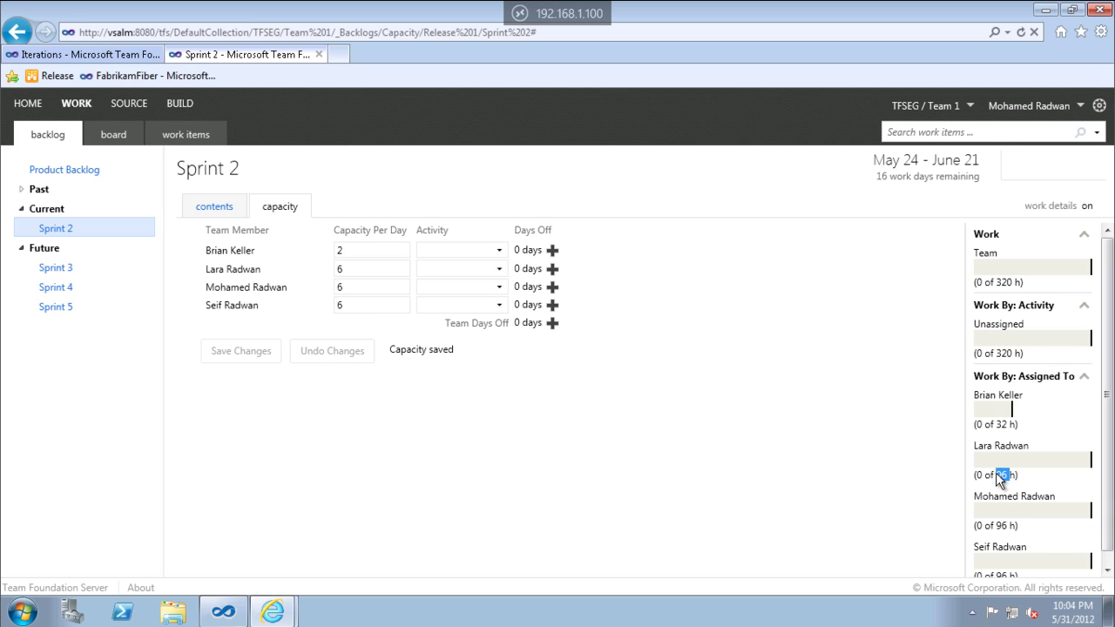
double_click(1002, 525)
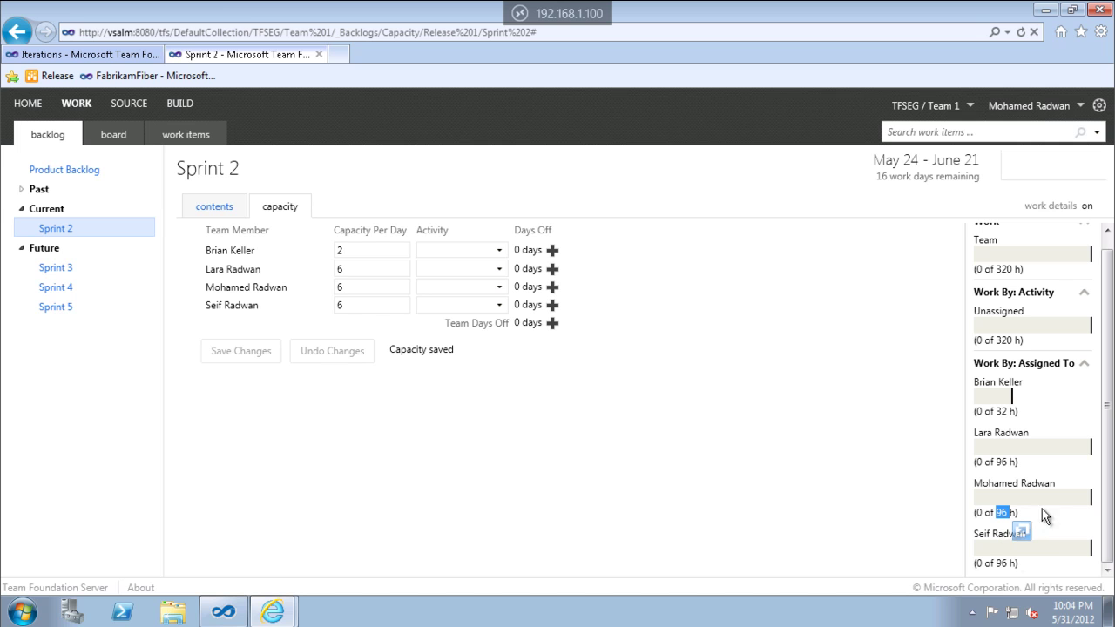
double_click(1002, 563)
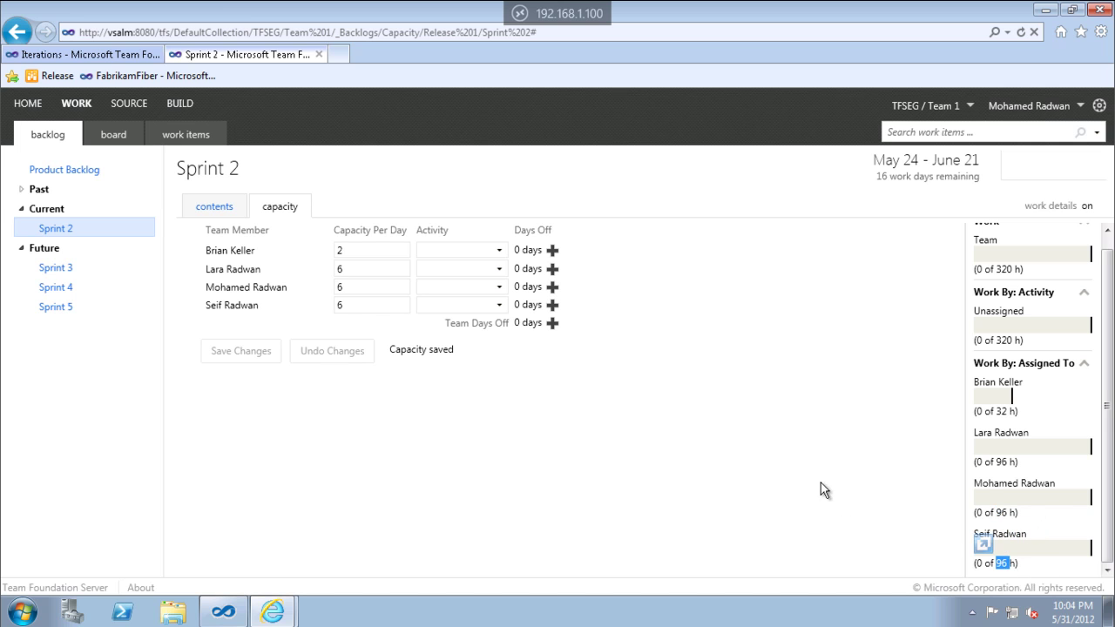
click(227, 216)
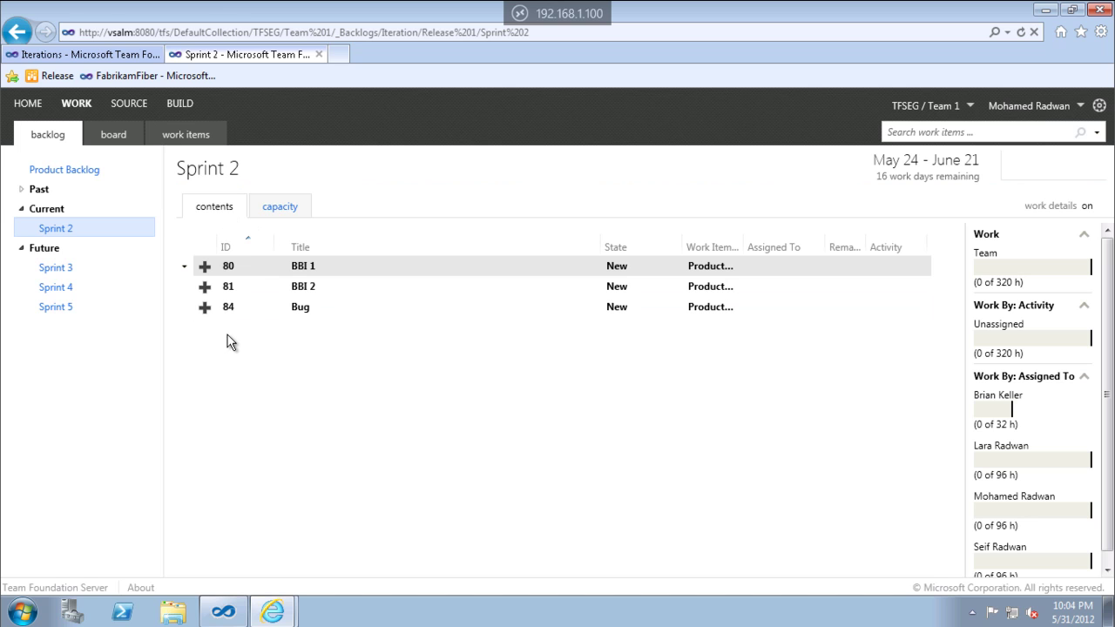
Add 'Task 1' under BBI 1, assigned to the second team member, and save it.
click(205, 270)
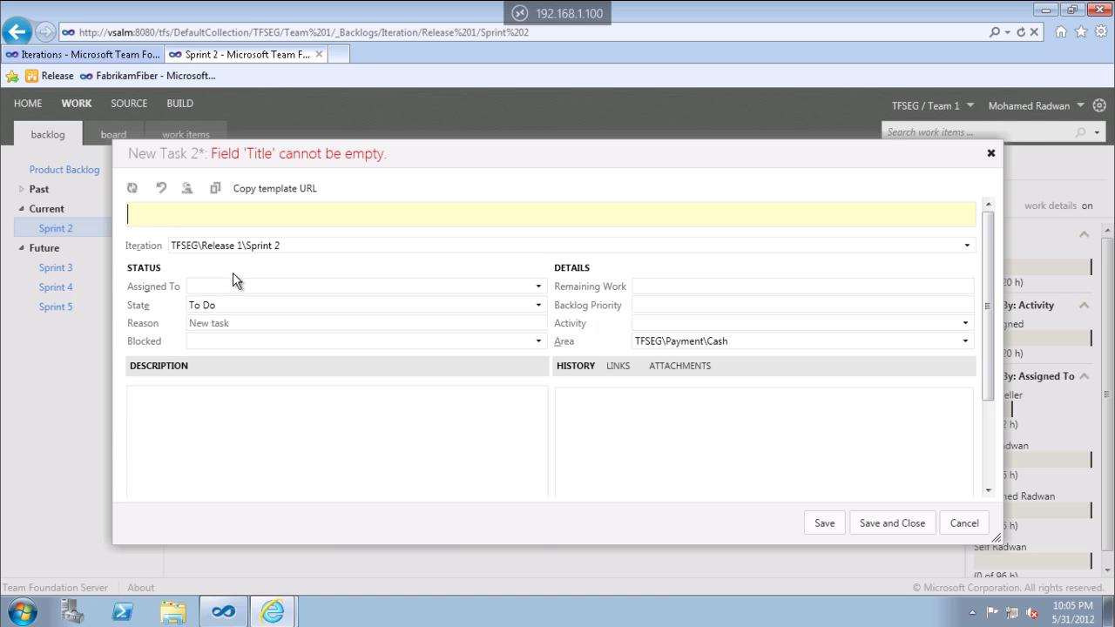
text(Task 1)
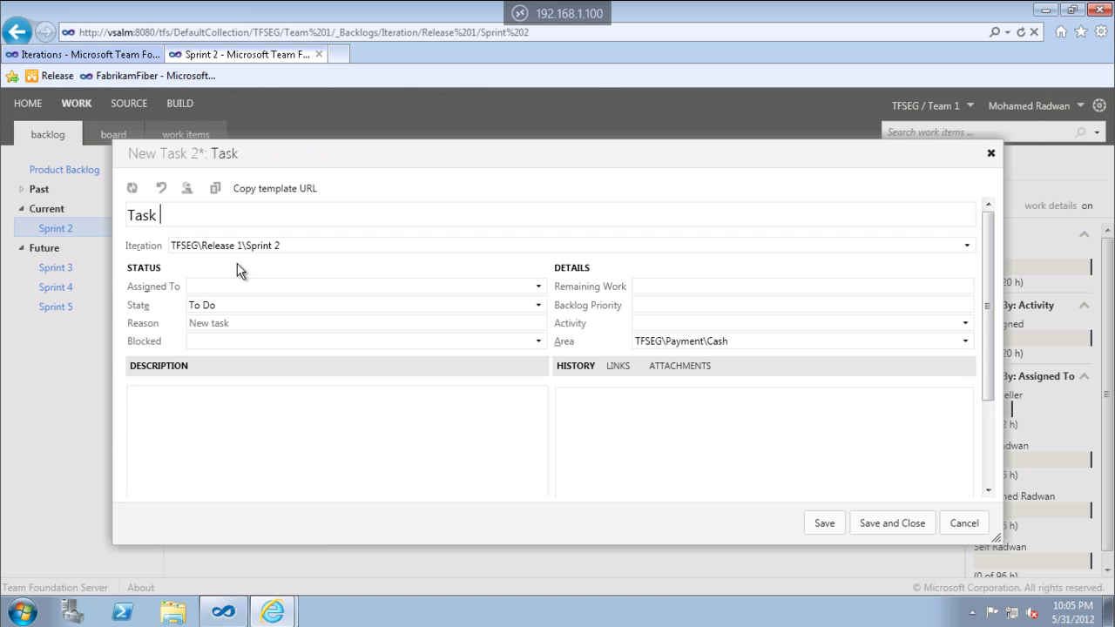
click(537, 287)
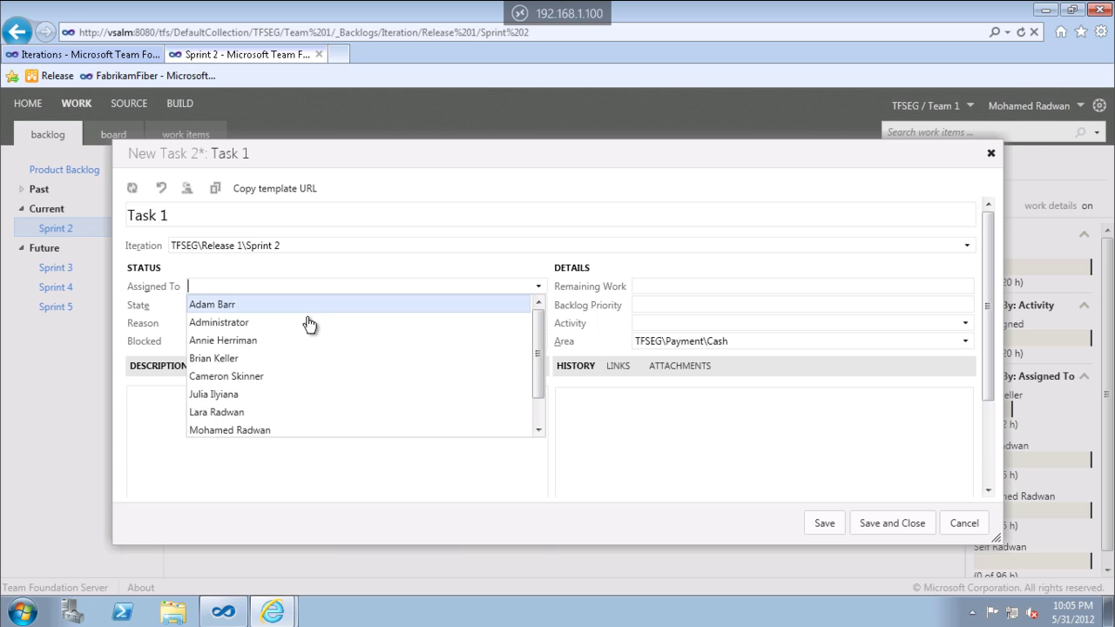
click(246, 413)
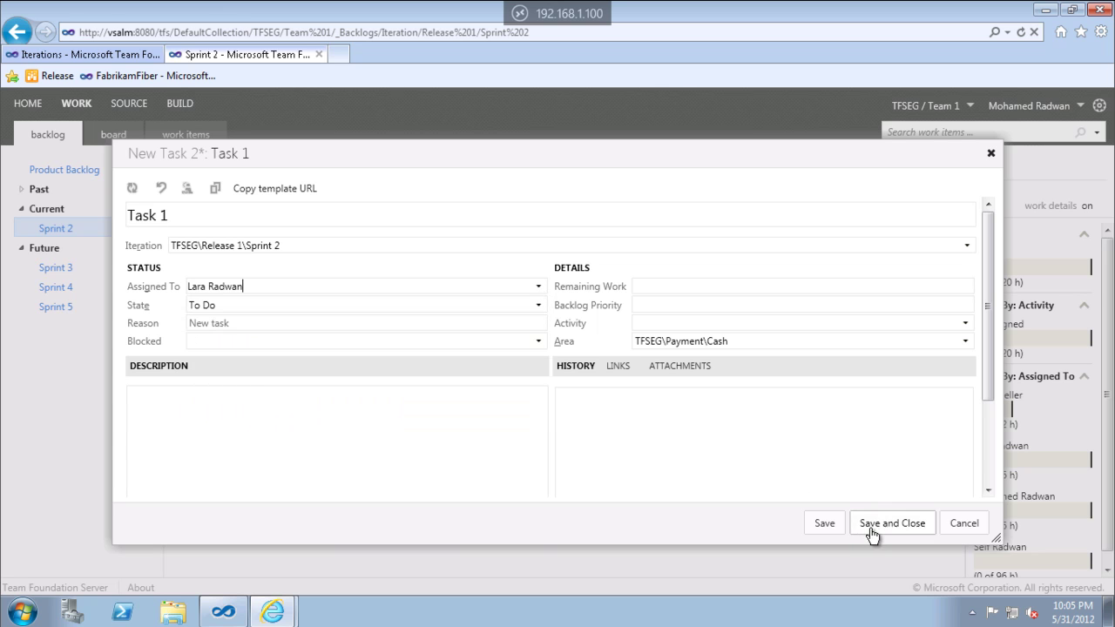
click(878, 526)
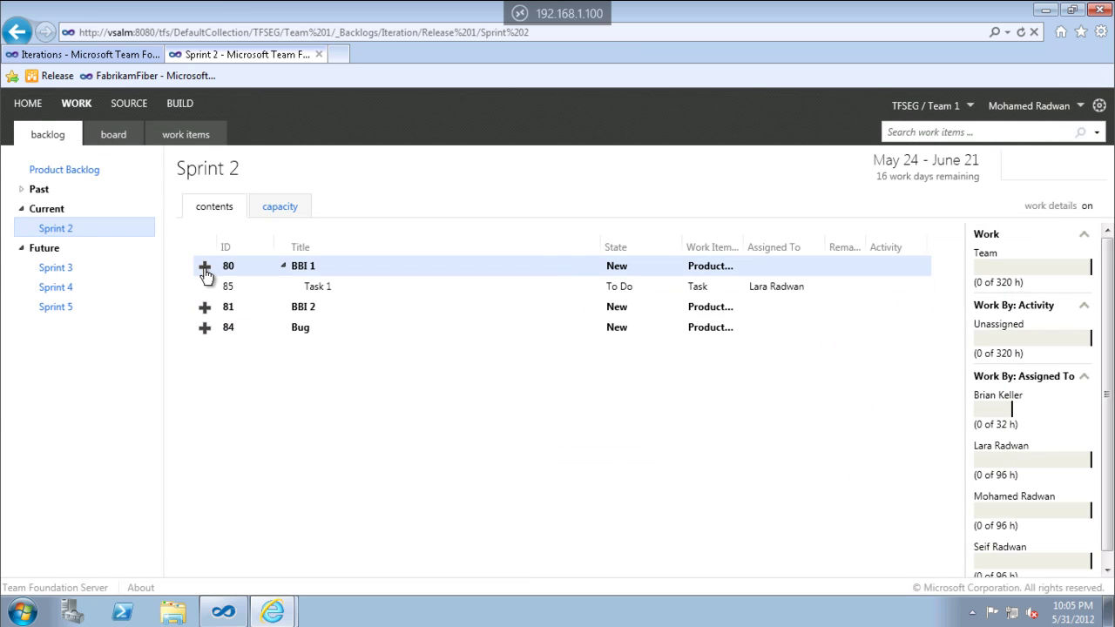
Add 'Task 2' under BBI 2 with an autocompleted assignee and save it.
click(205, 308)
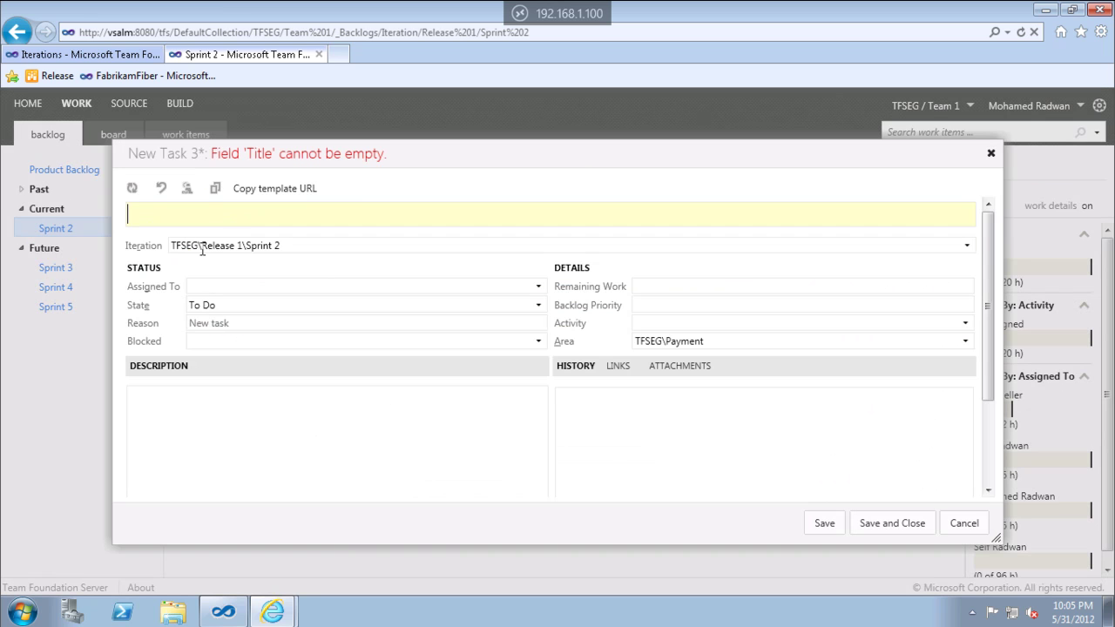
text(Task 3)
key(BackSpace)
text(2)
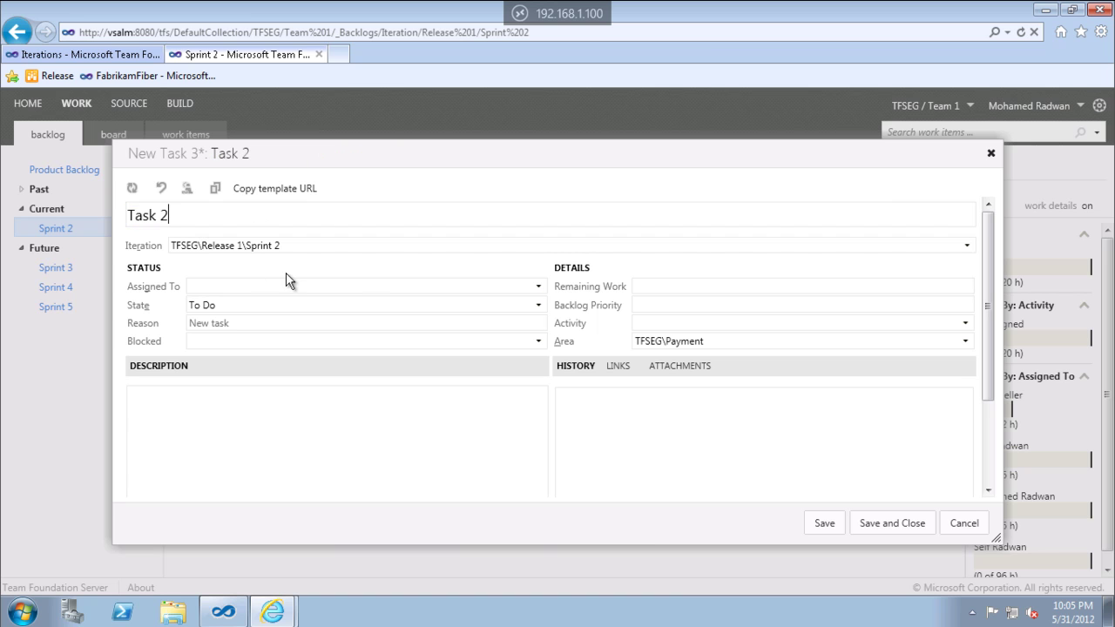
click(540, 289)
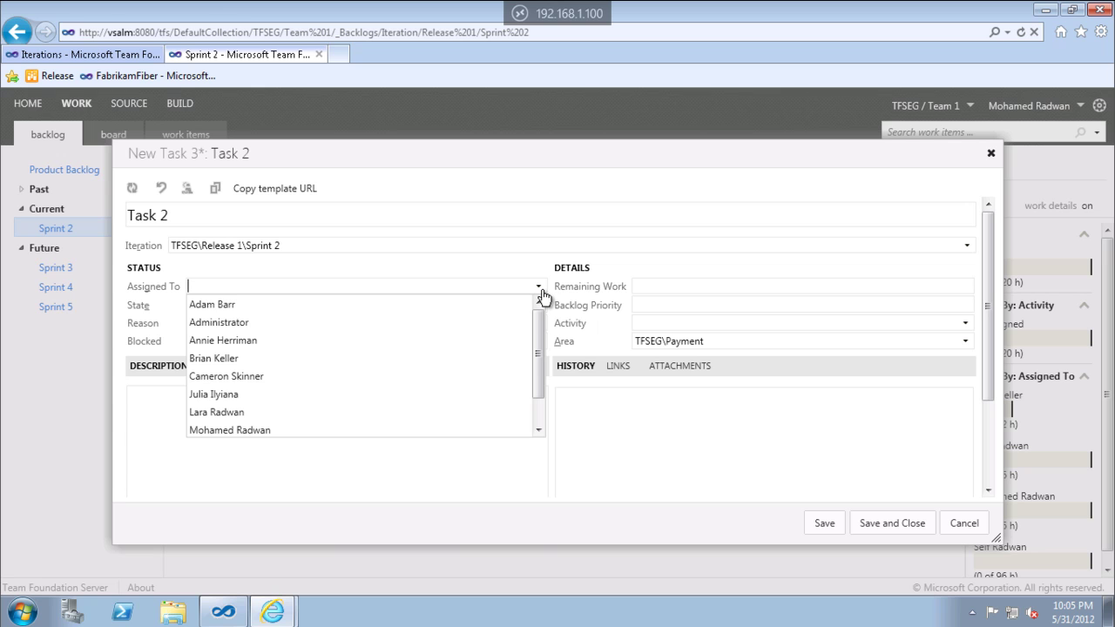
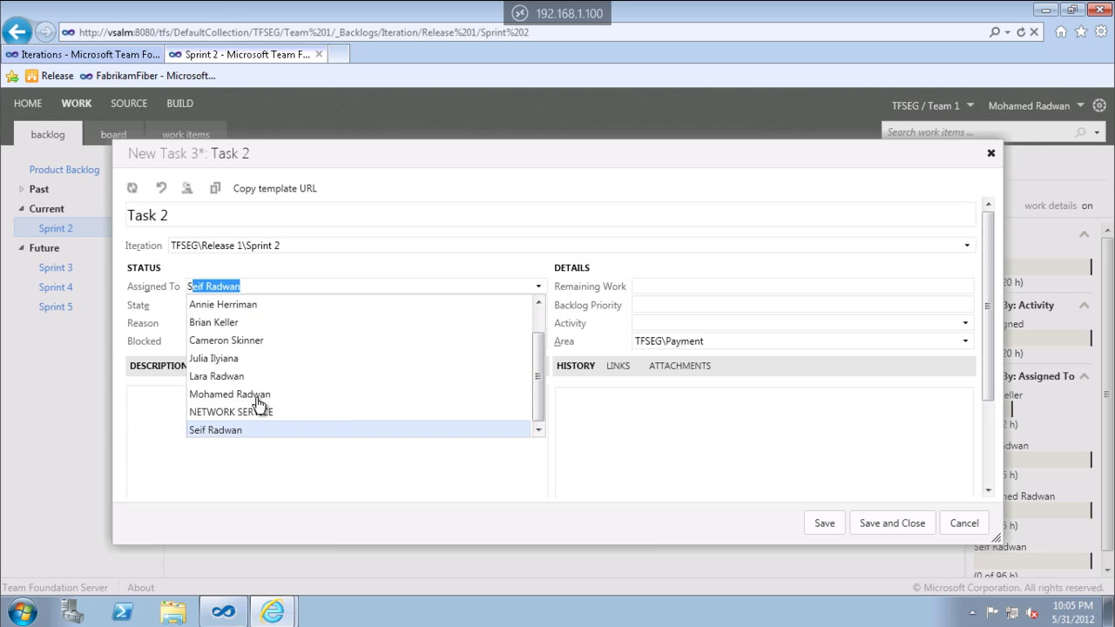
key(Return)
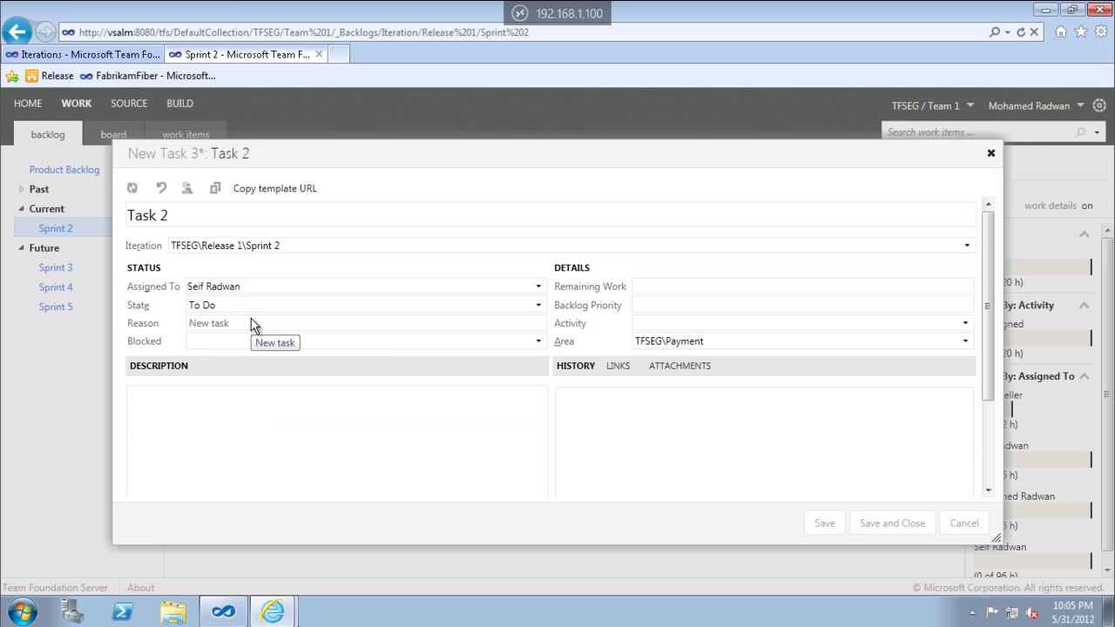
key(ctrl+s)
click(296, 308)
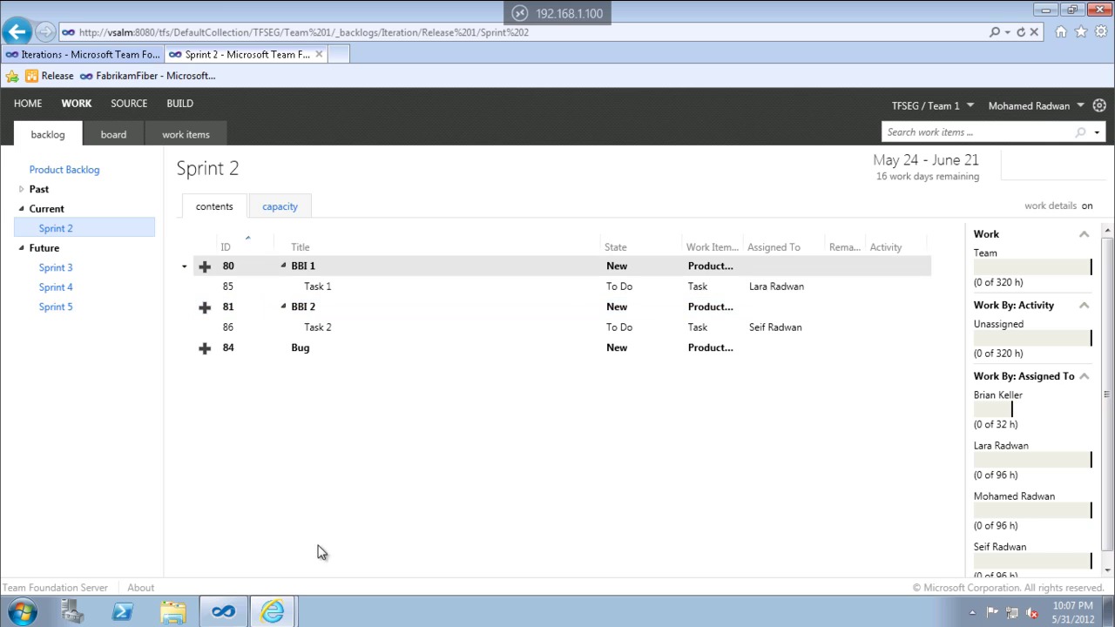
Add 'Task 1' under Bug with an autocompleted assignee and save it.
click(203, 351)
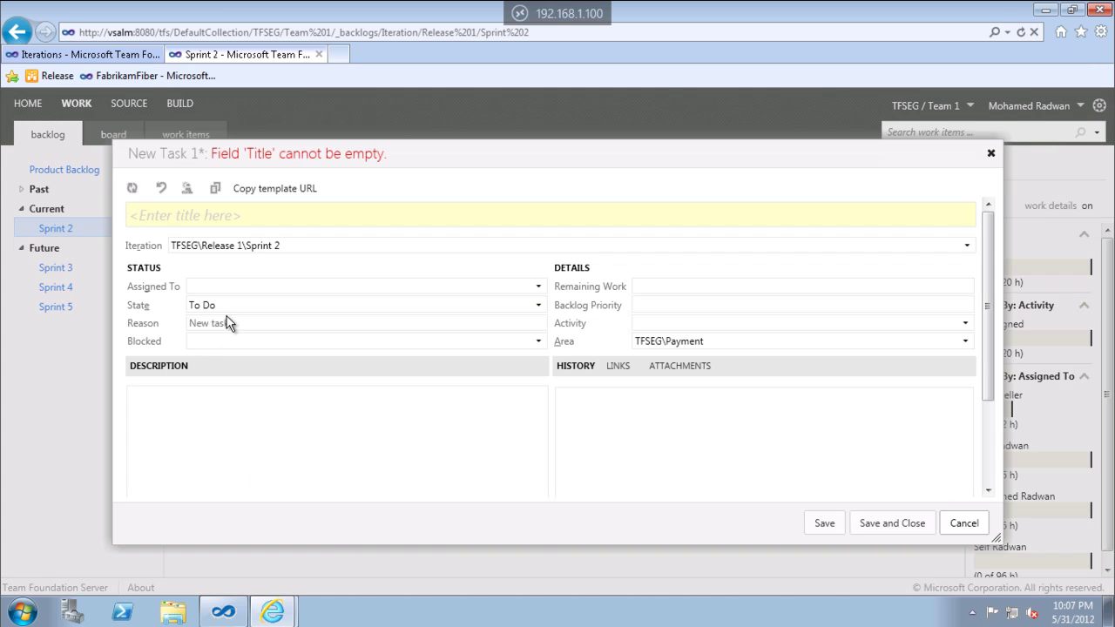
text(Task )
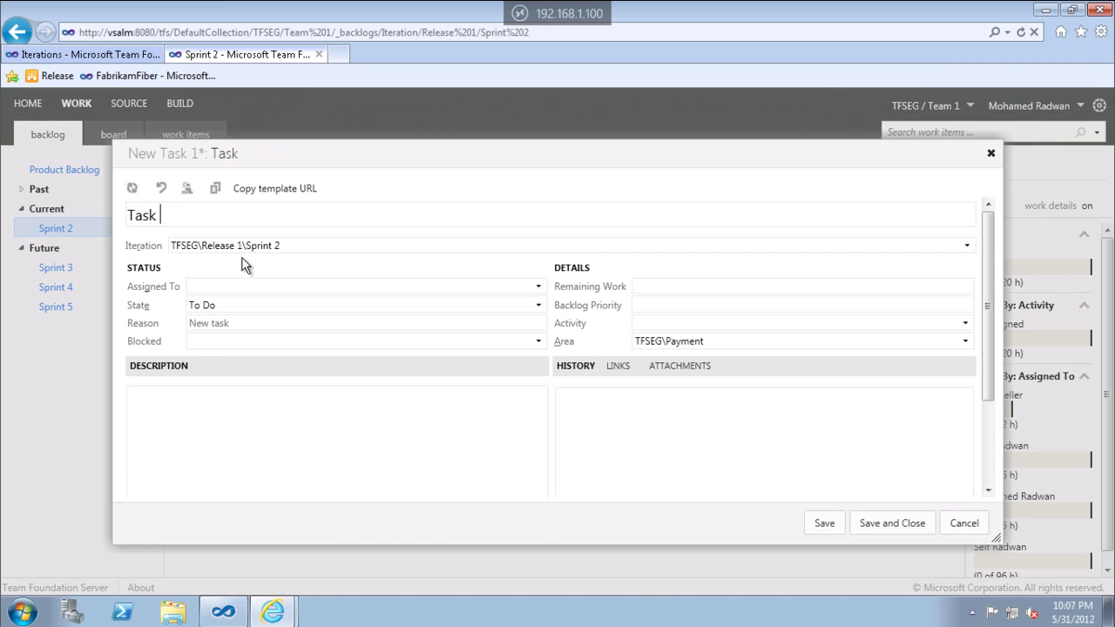
text(1)
click(537, 288)
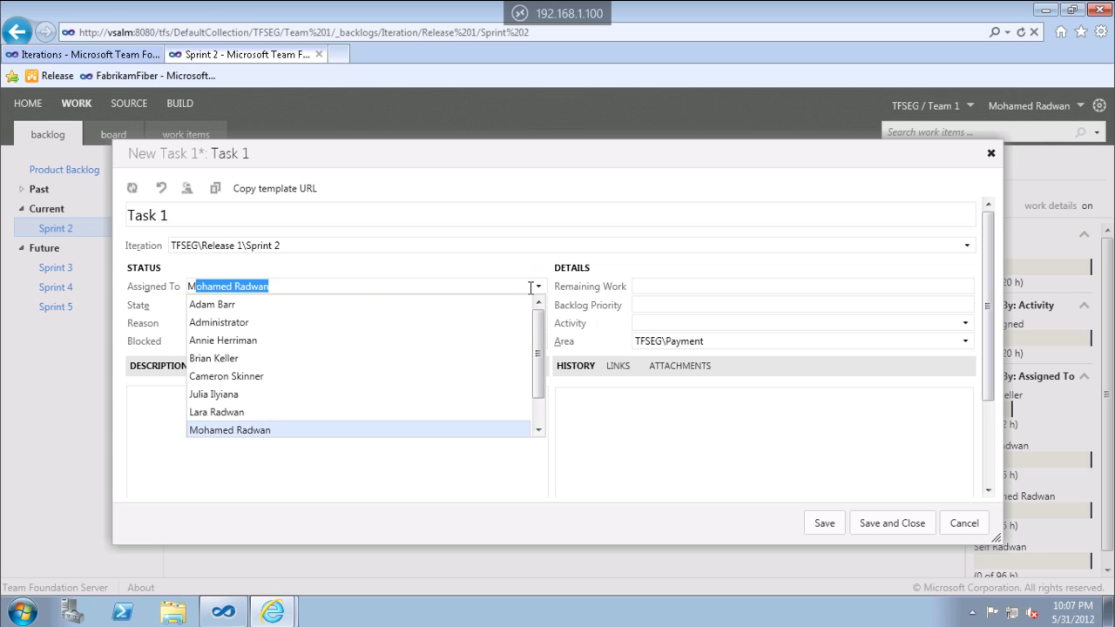
key(Return)
key(ctrl+s)
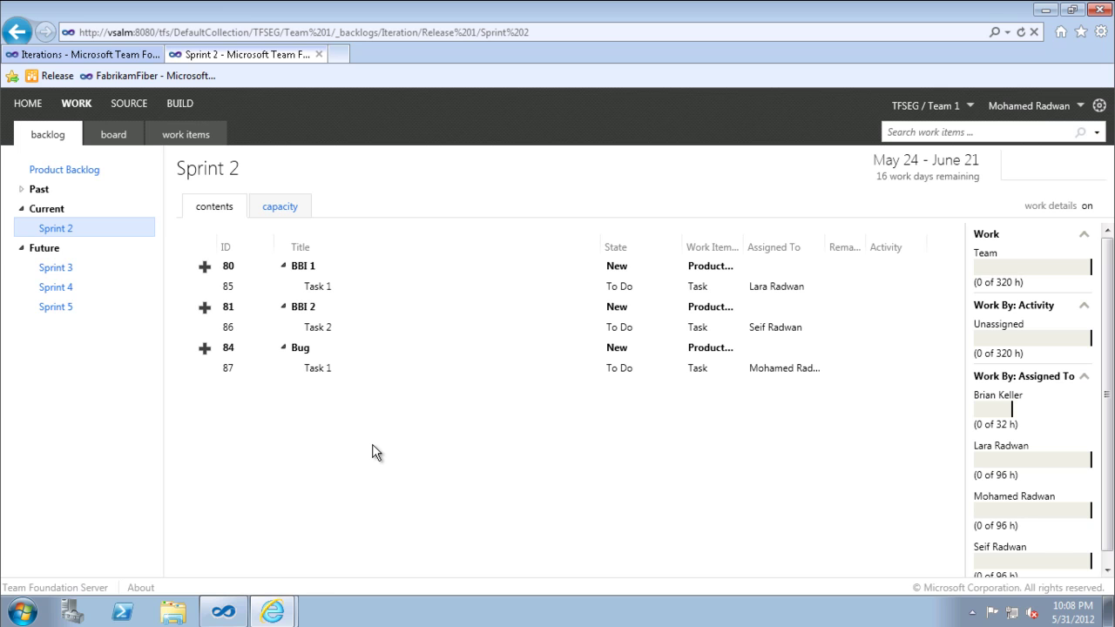
click(113, 139)
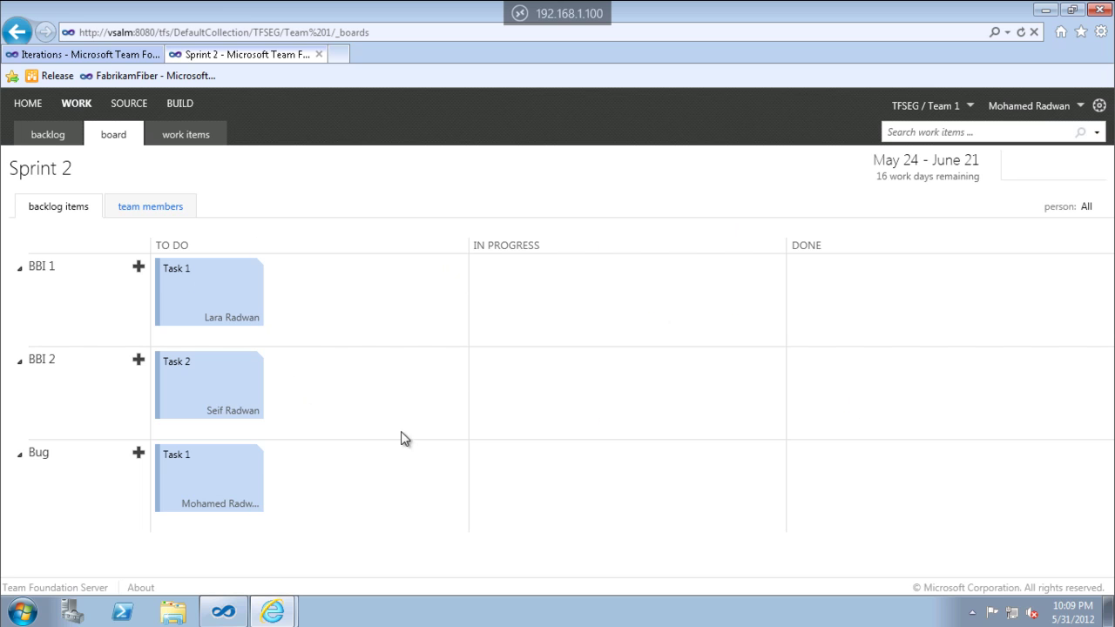
Move BBI 1's Task 1 to In Progress and give it 3 hours remaining work.
click(220, 315)
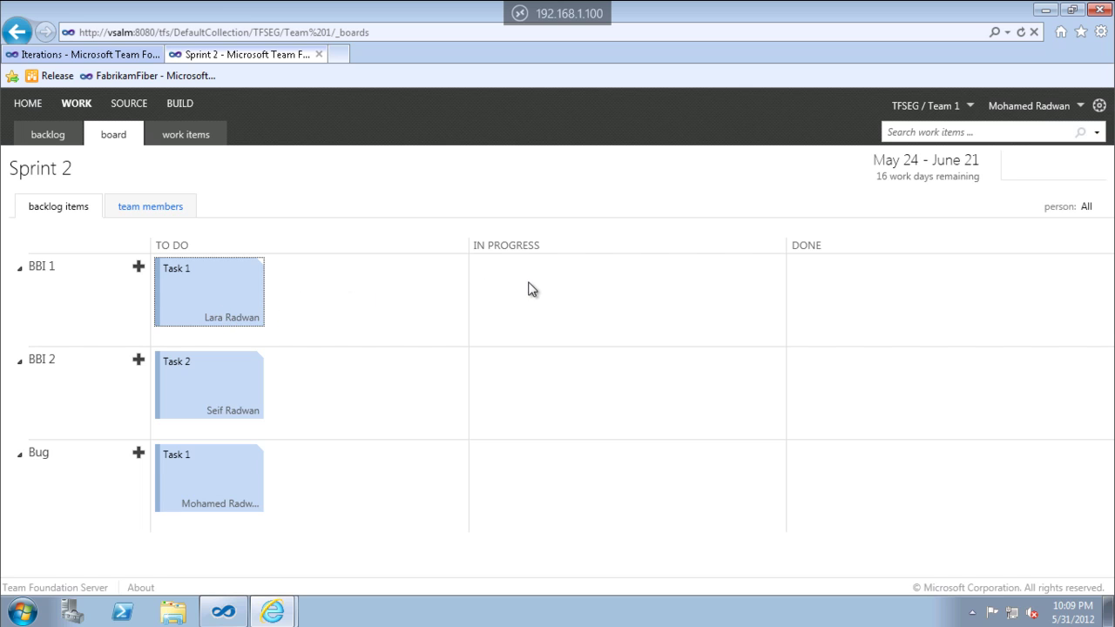
drag(249, 283, 567, 291)
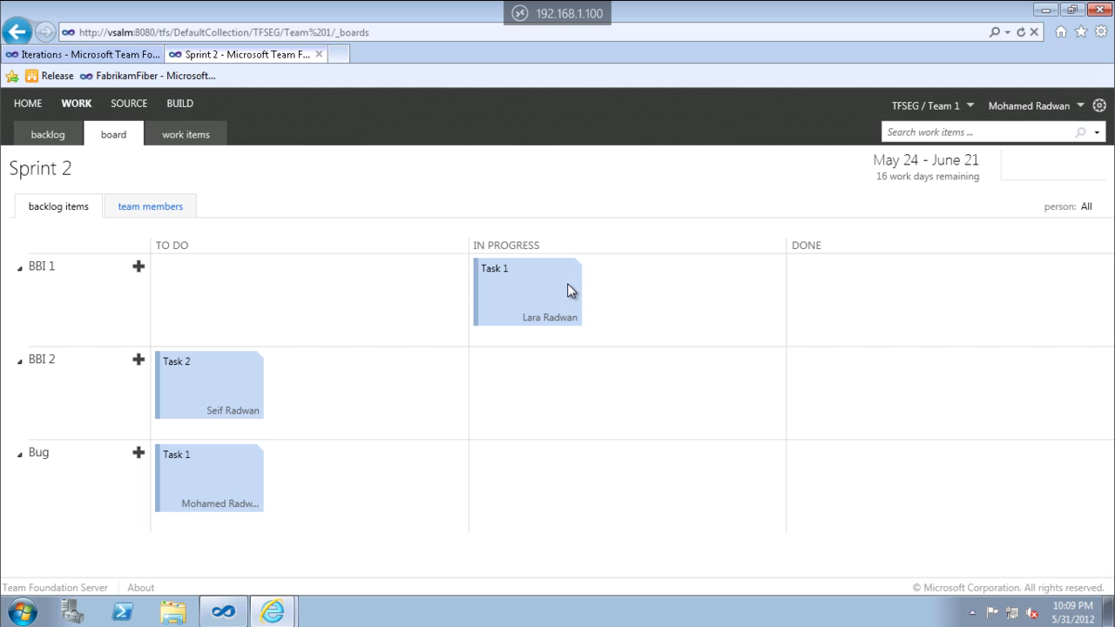
double_click(525, 288)
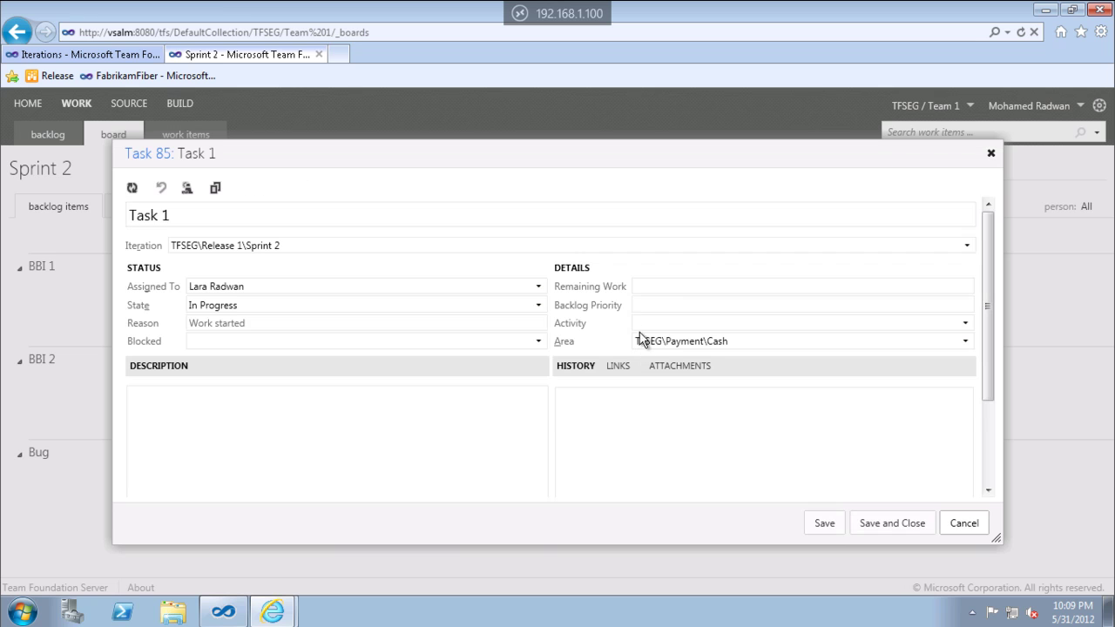
click(687, 282)
text(3)
click(865, 524)
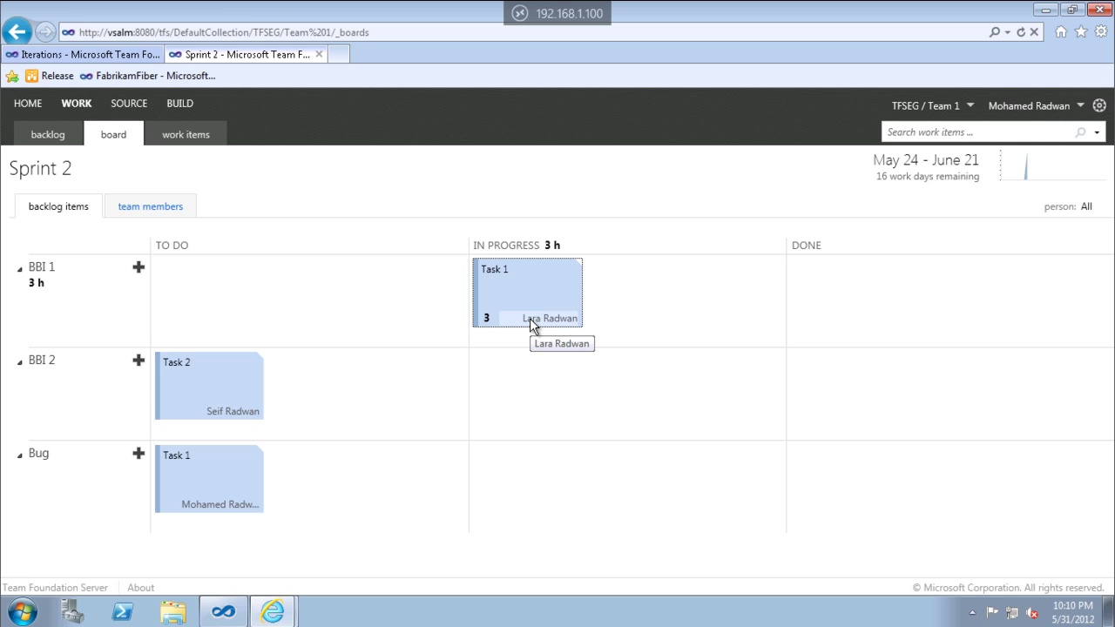
Move Task 1 to Done, save its details, then drag it back to In Progress.
drag(532, 300, 911, 311)
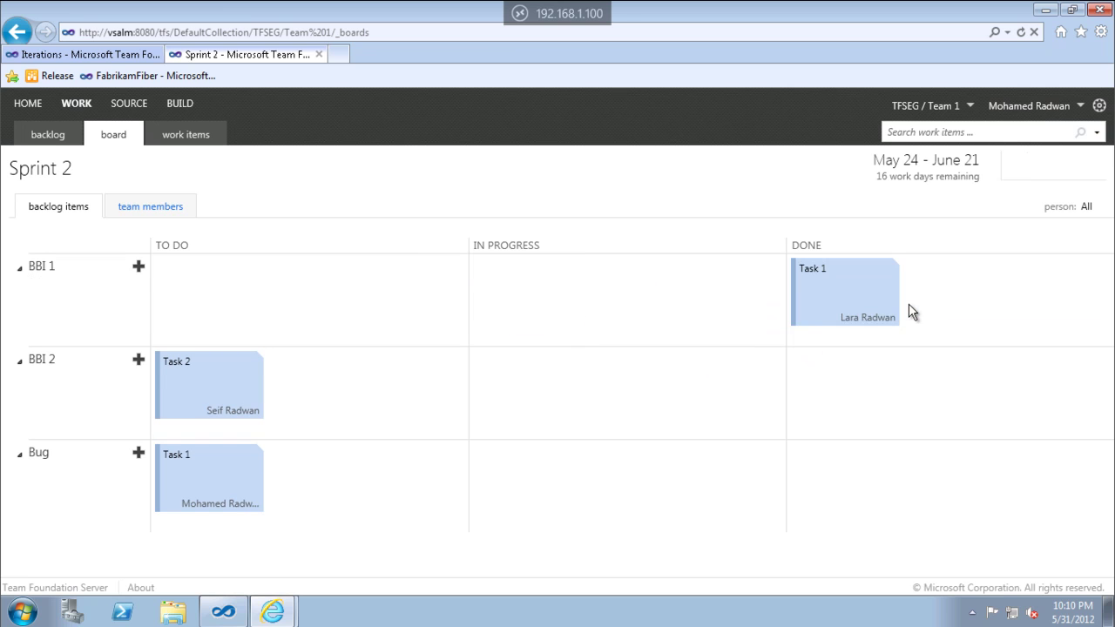
double_click(812, 309)
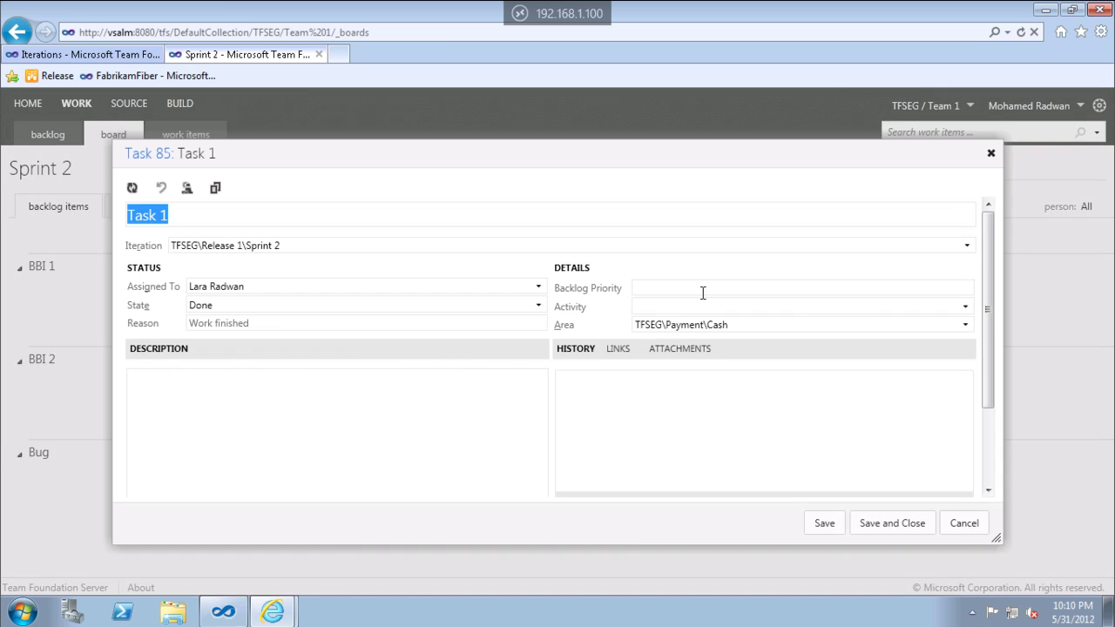
click(866, 526)
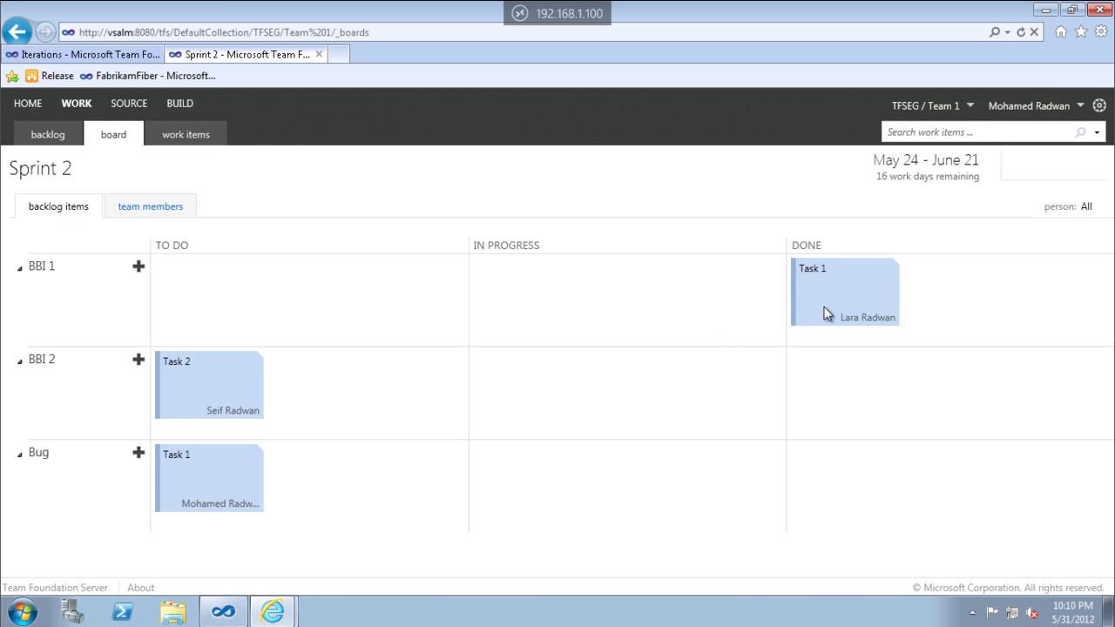
click(858, 292)
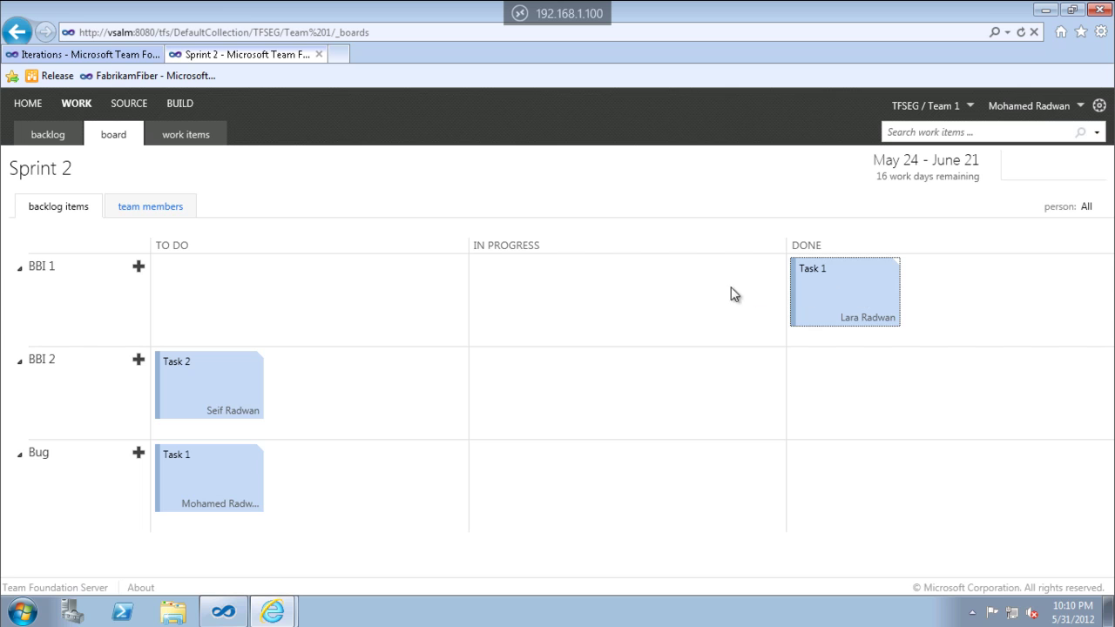
drag(827, 268, 649, 306)
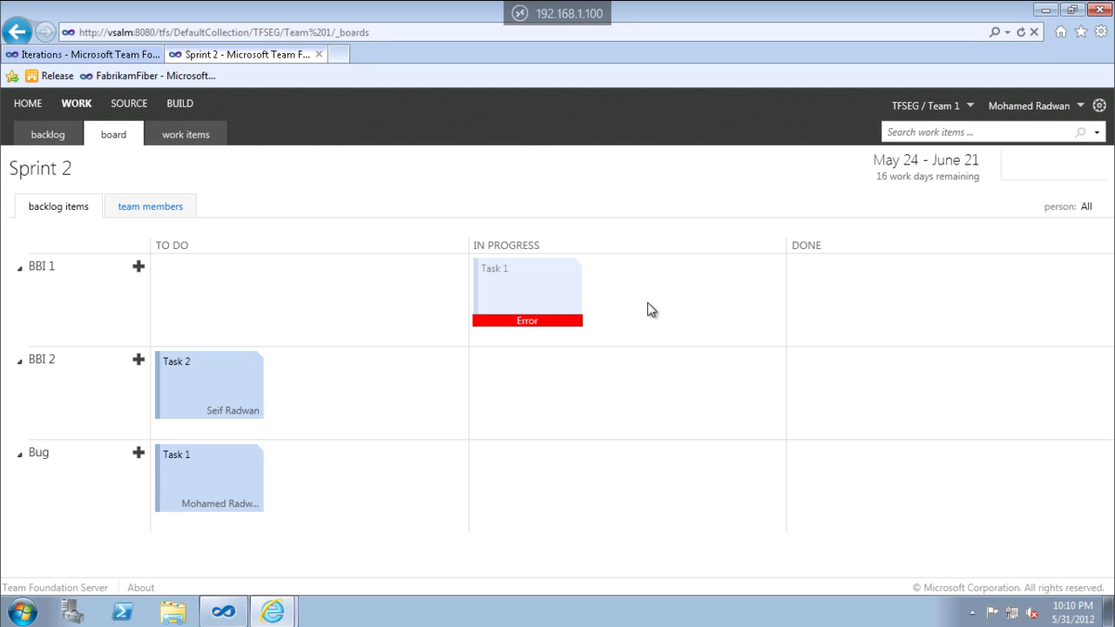
Correct Task 1's remaining work to 2 hours and save it.
mouse_move(535, 320)
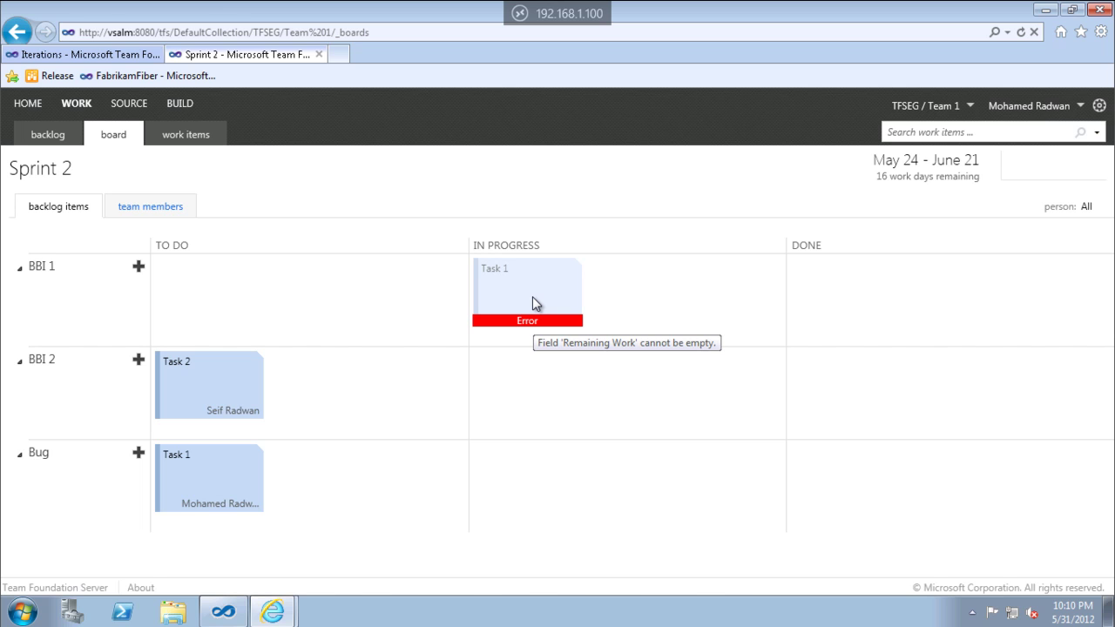
double_click(533, 297)
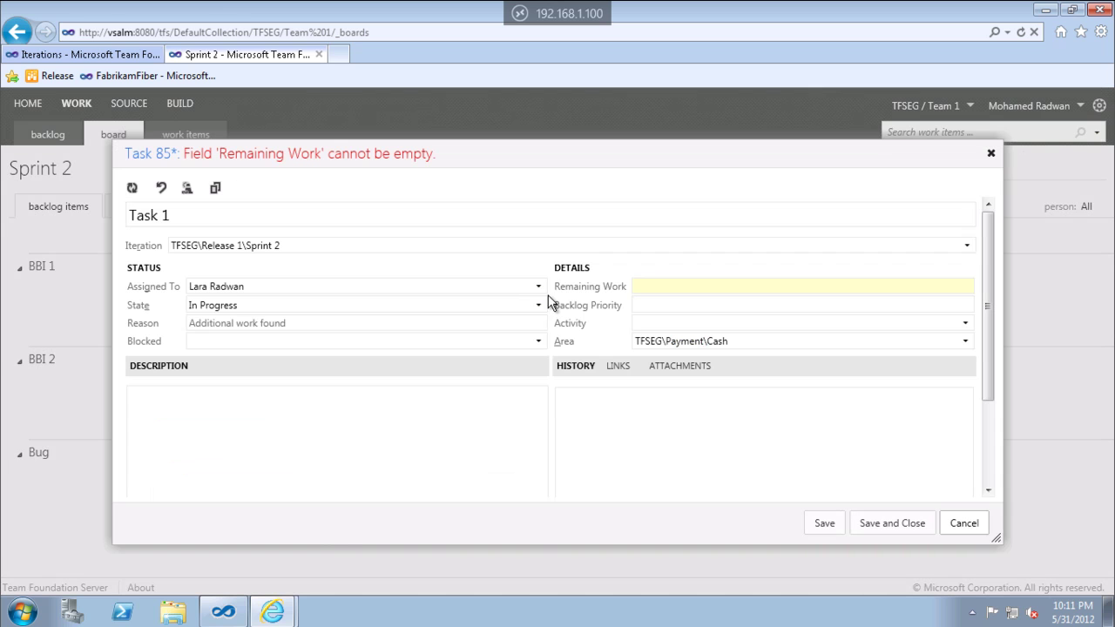
click(650, 290)
text(2)
click(888, 523)
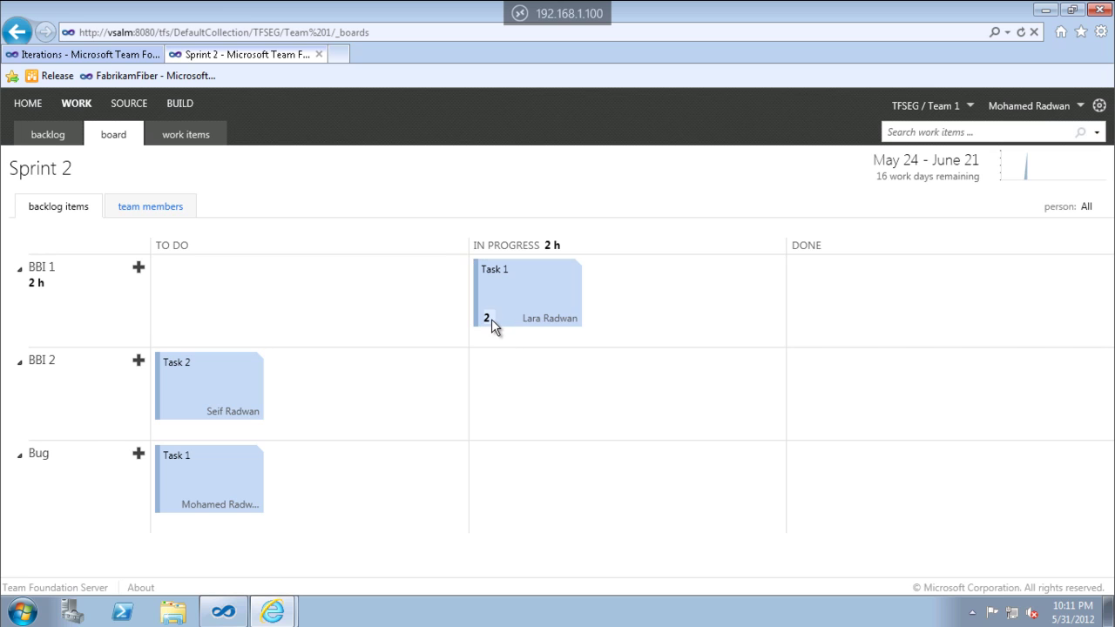
Set Task 1's remaining work to 1 hour on its card and briefly view the burndown chart.
click(490, 320)
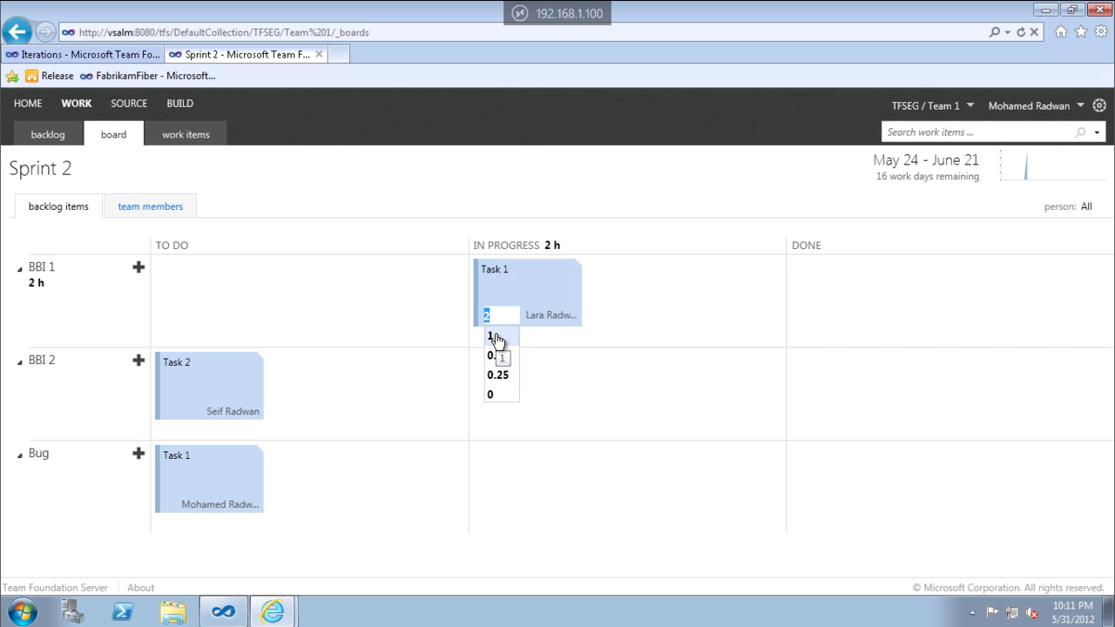
click(493, 336)
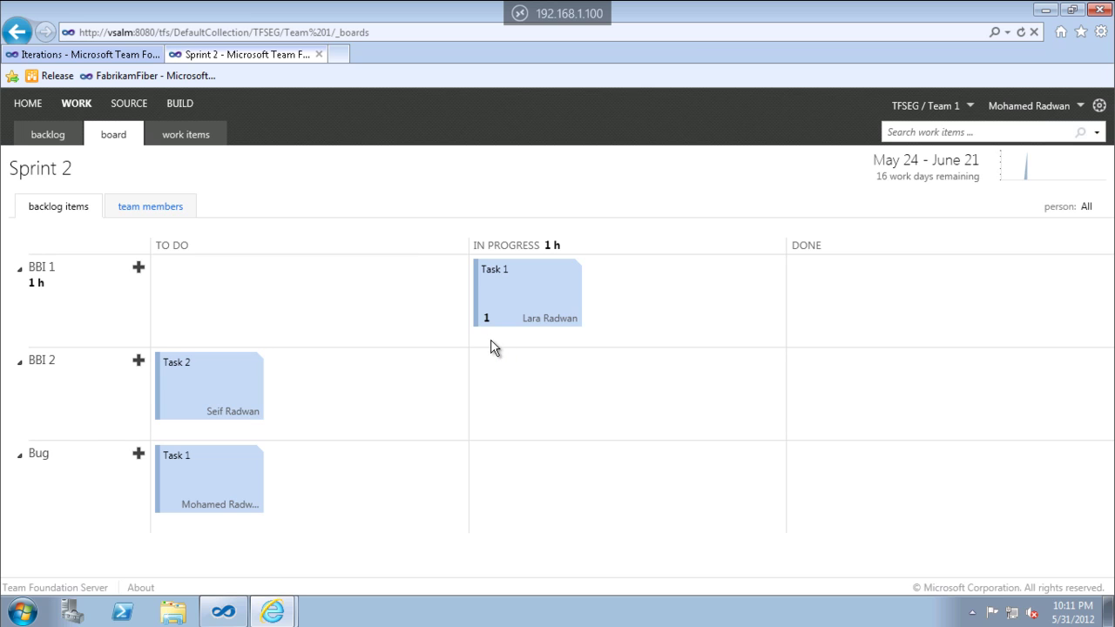
click(1044, 169)
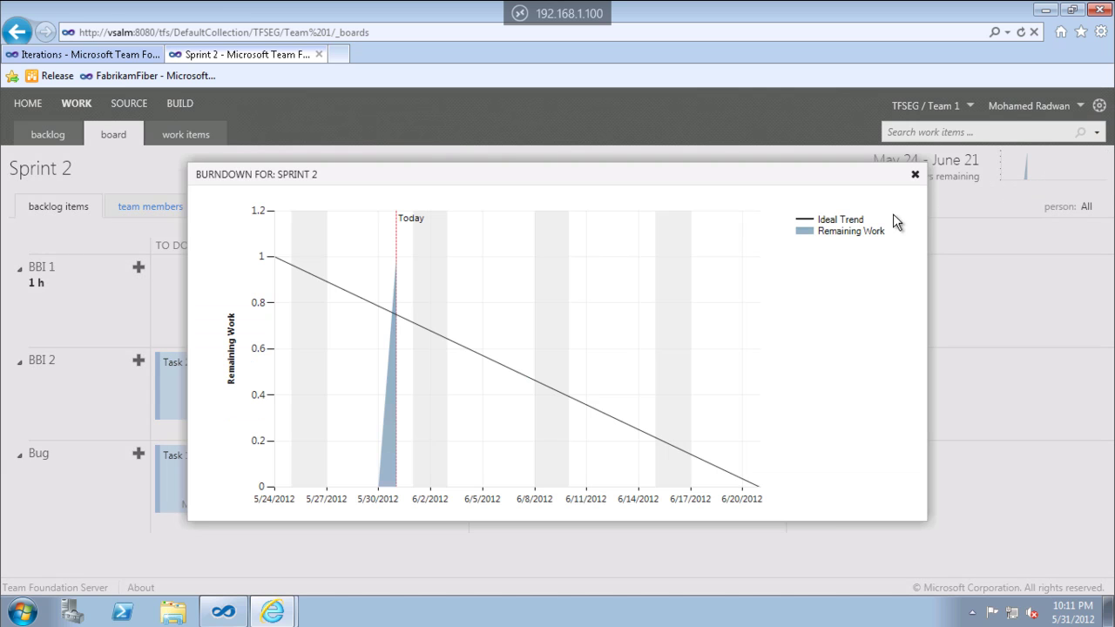
click(915, 177)
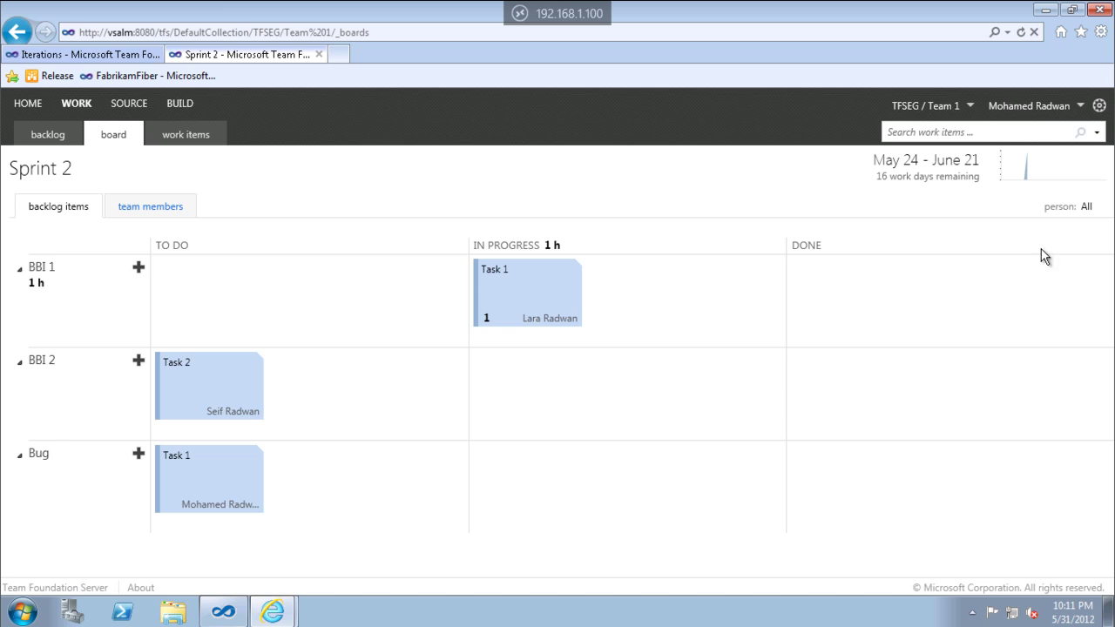
Try several person filters, ending on the signed-in user so only Bug's Task 1 shows.
click(1087, 208)
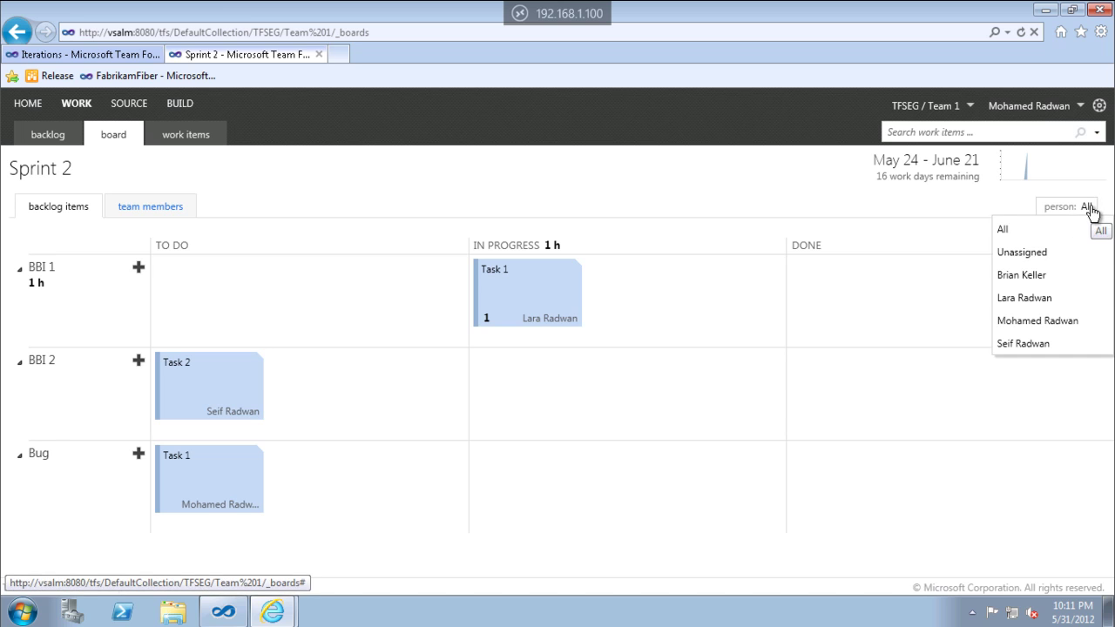
click(1067, 275)
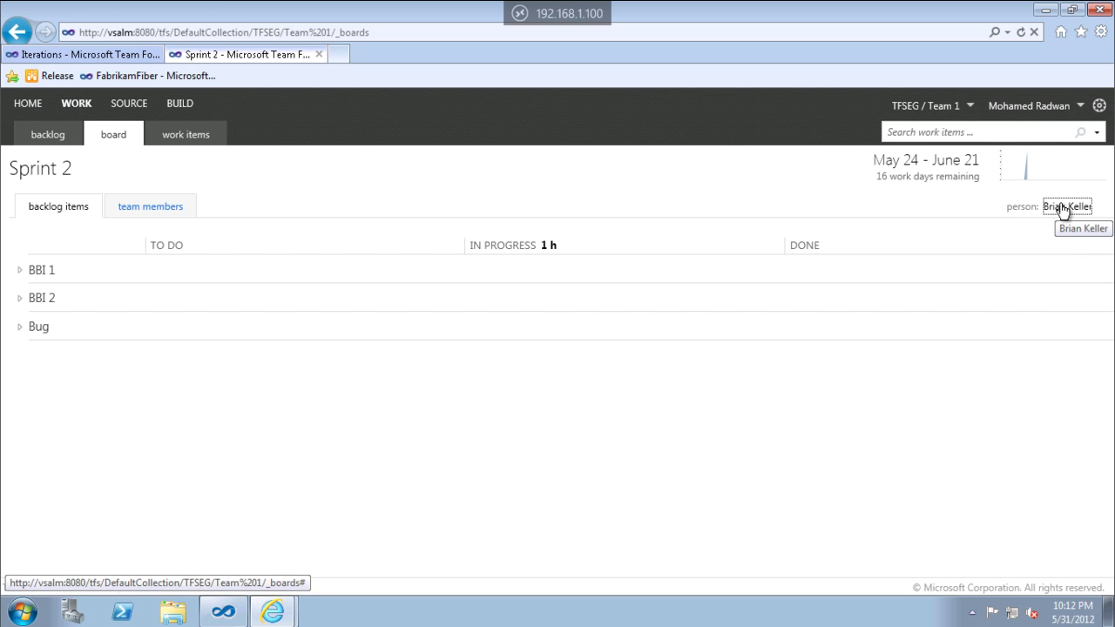
click(1064, 207)
click(1036, 297)
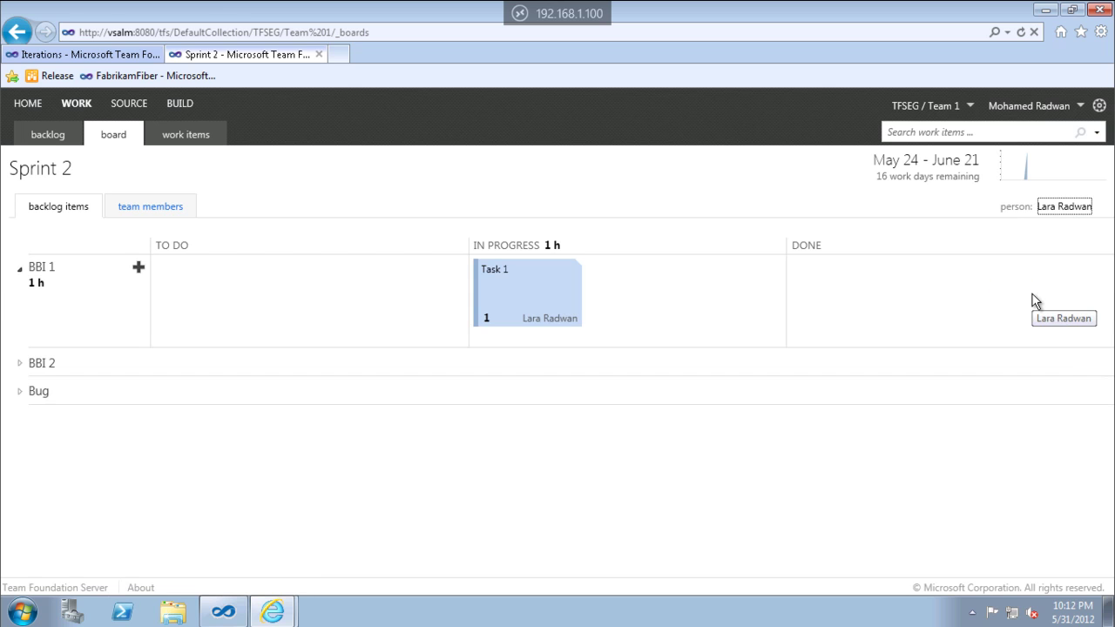
click(1057, 211)
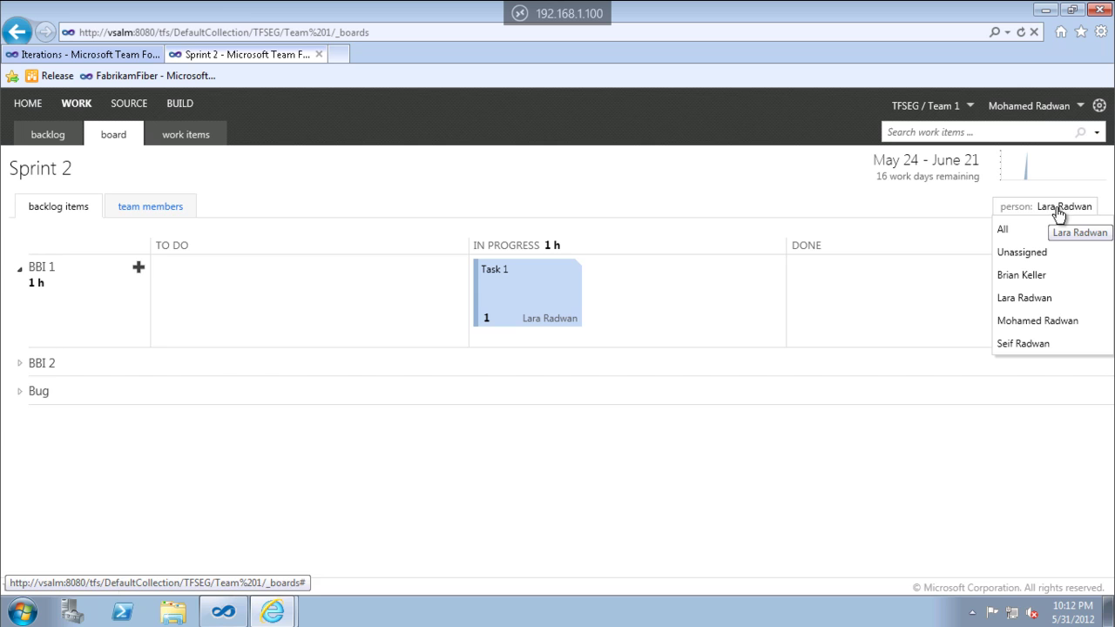
click(1036, 319)
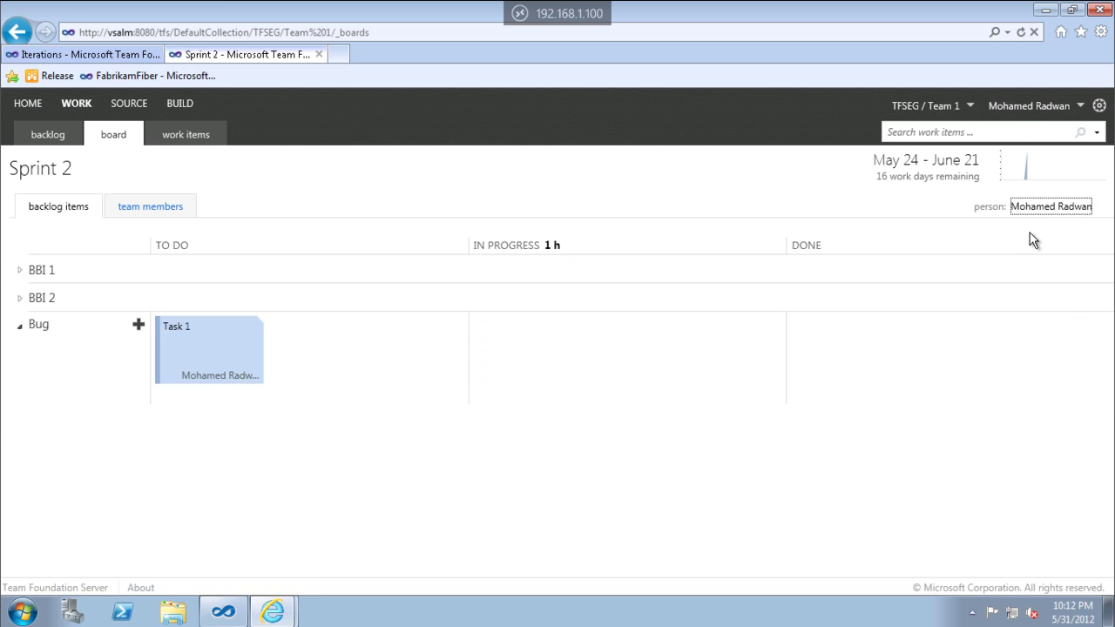
click(1044, 211)
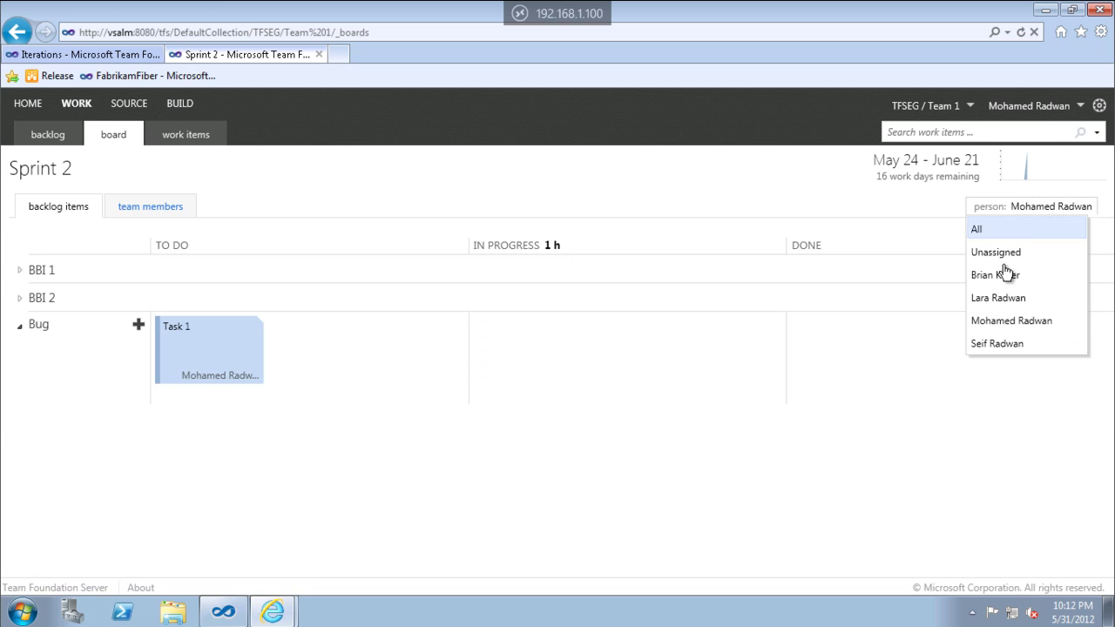
click(998, 322)
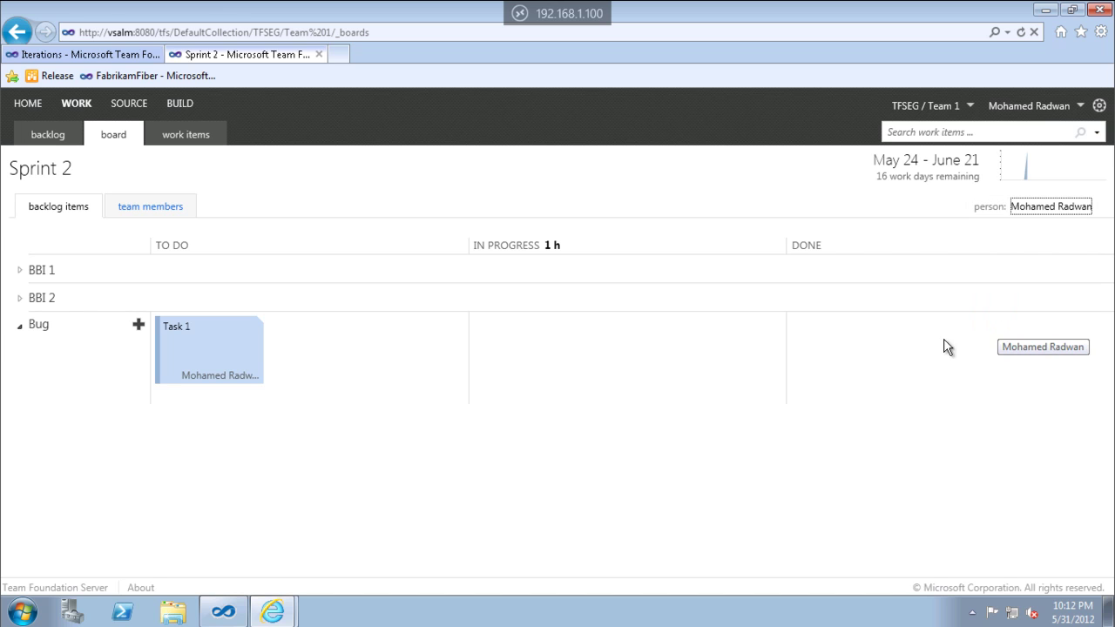
Create a task titled 'Task 44' under the Bug item and save it.
click(138, 326)
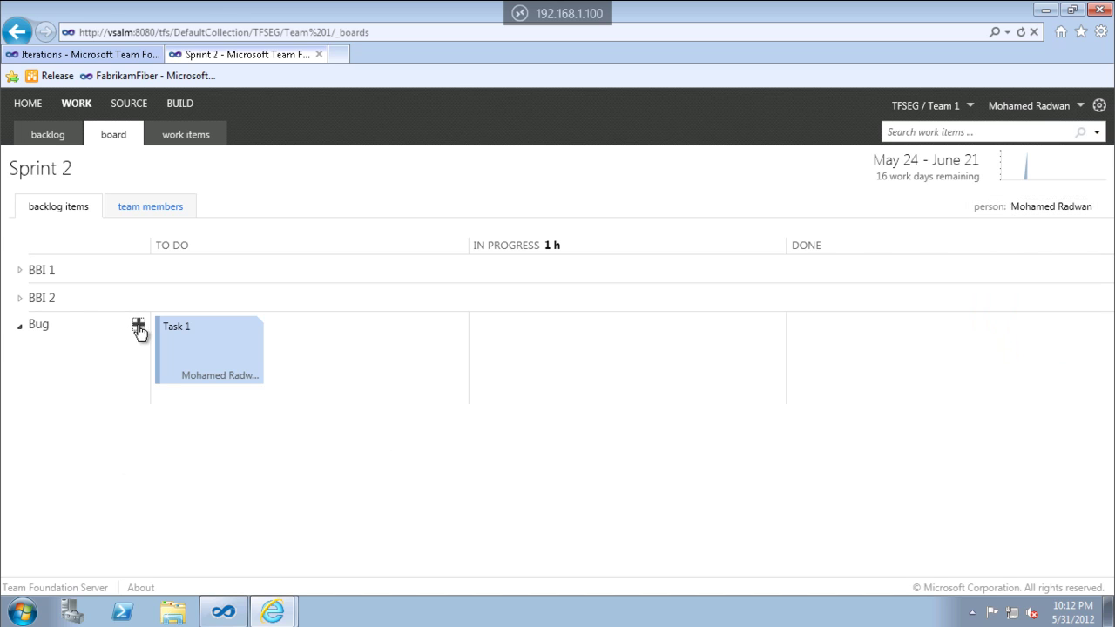
drag(194, 286, 322, 291)
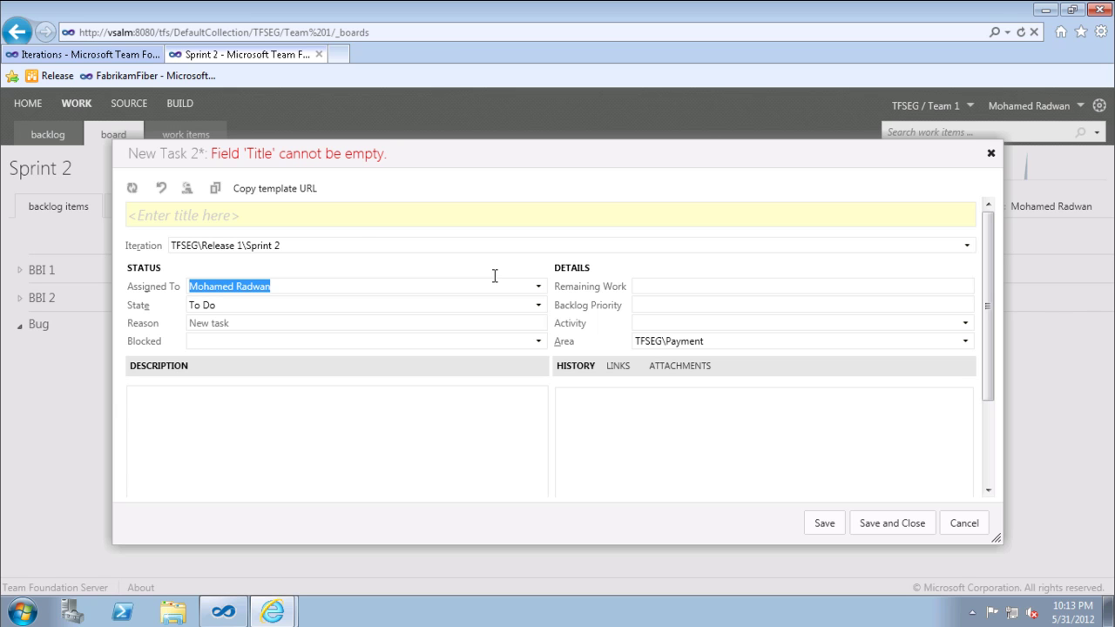
click(359, 222)
text(Task 44)
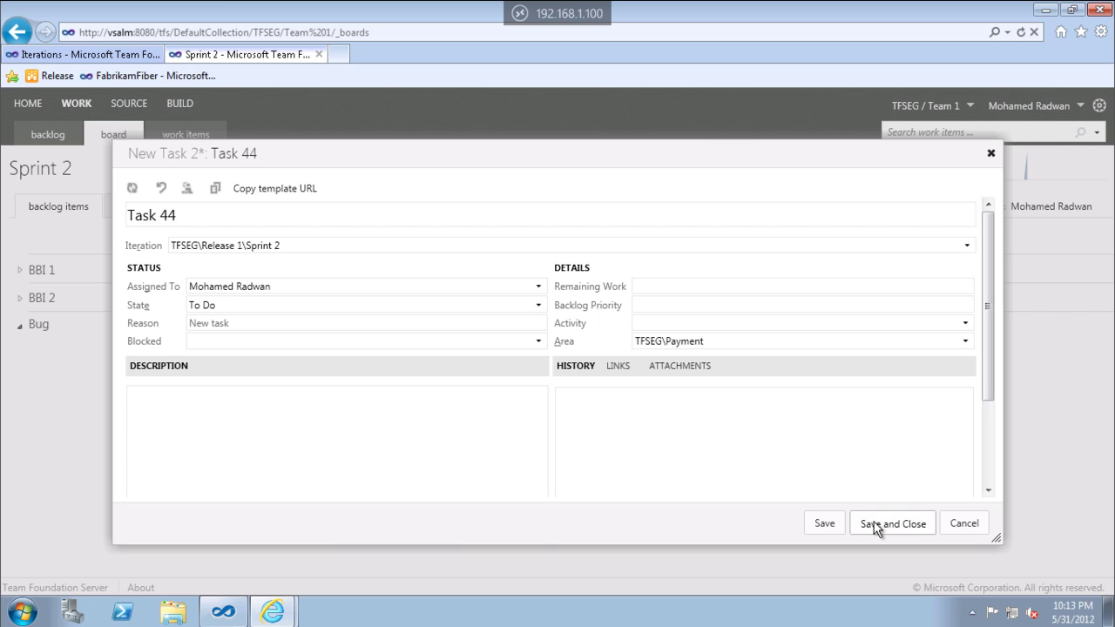
click(876, 524)
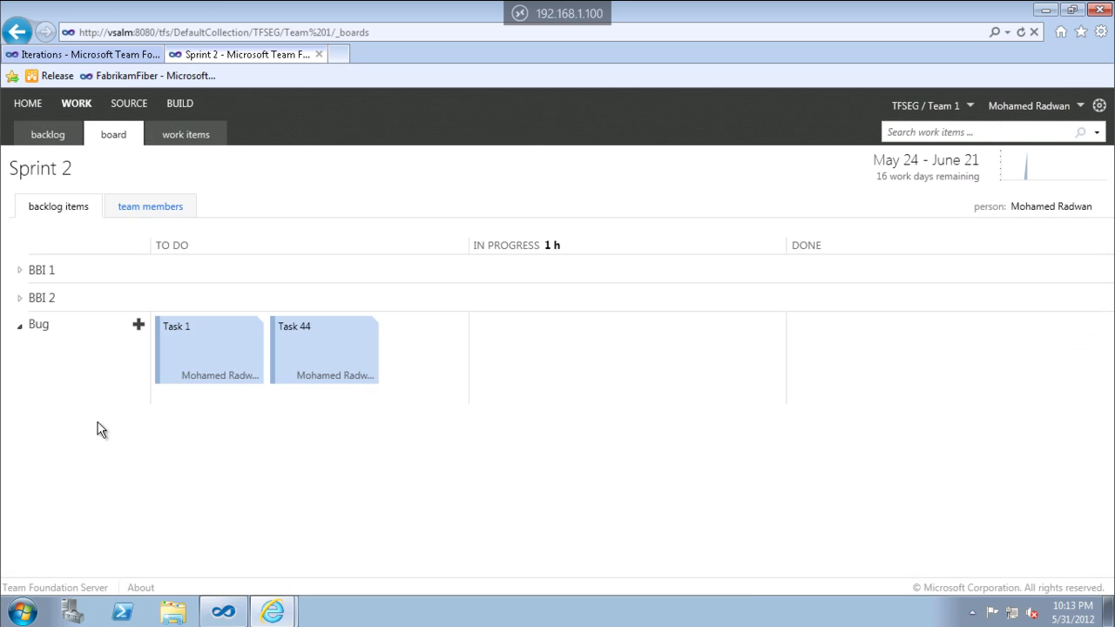
Group the board by team member, then go to the TFSEG / Team 1 home page.
click(144, 216)
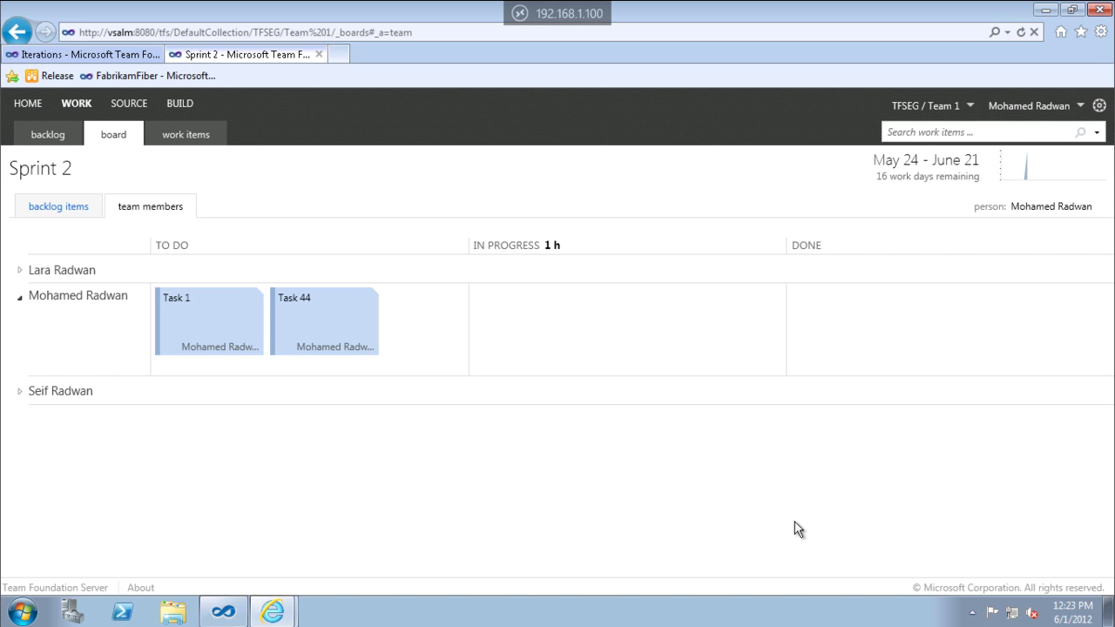
click(28, 104)
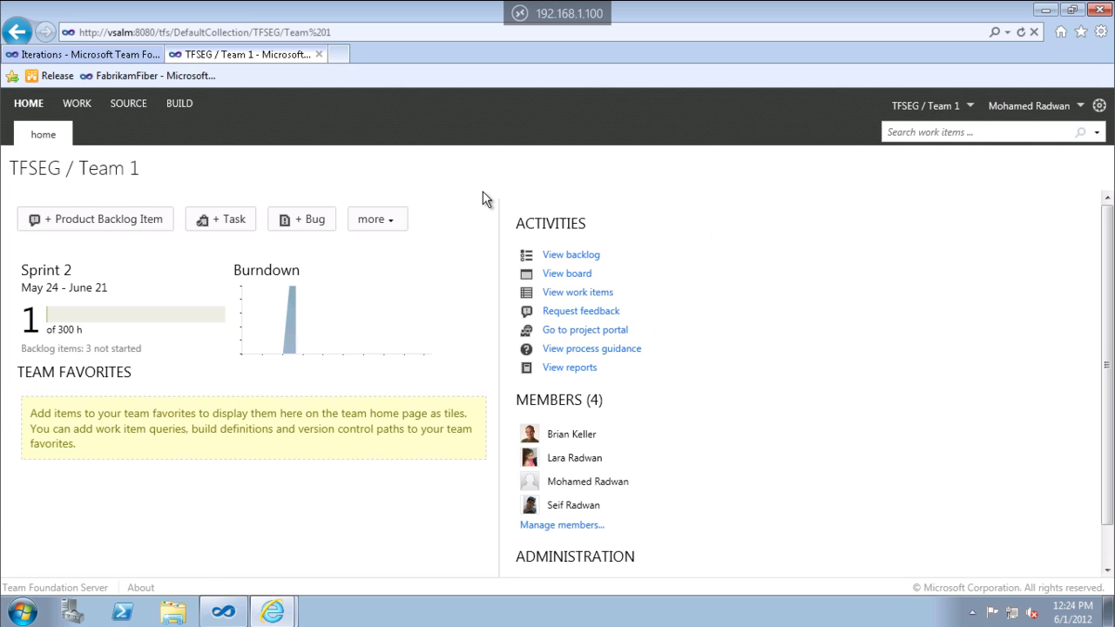
Visit the product backlog, Sprint 2 task board and work items list, returning home after each.
click(577, 261)
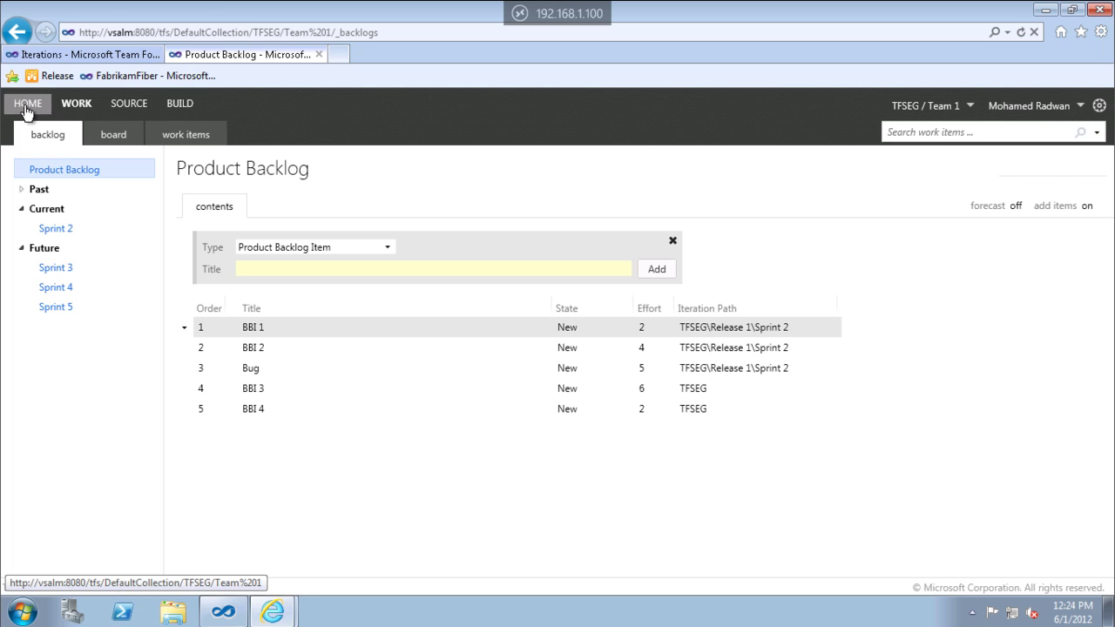
click(17, 32)
click(564, 277)
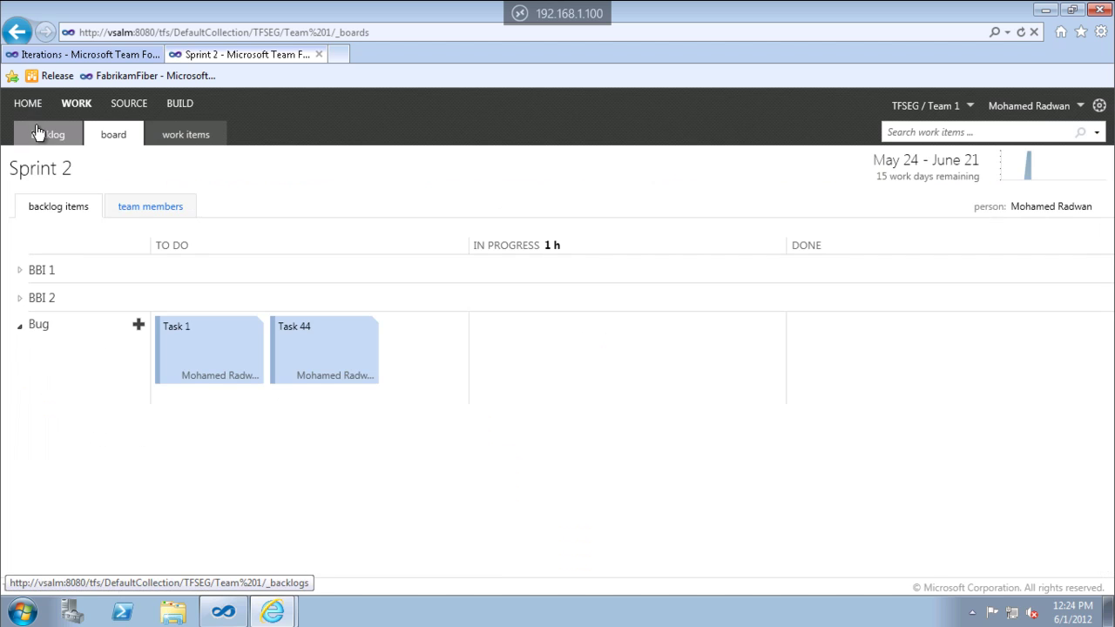
click(33, 108)
click(568, 292)
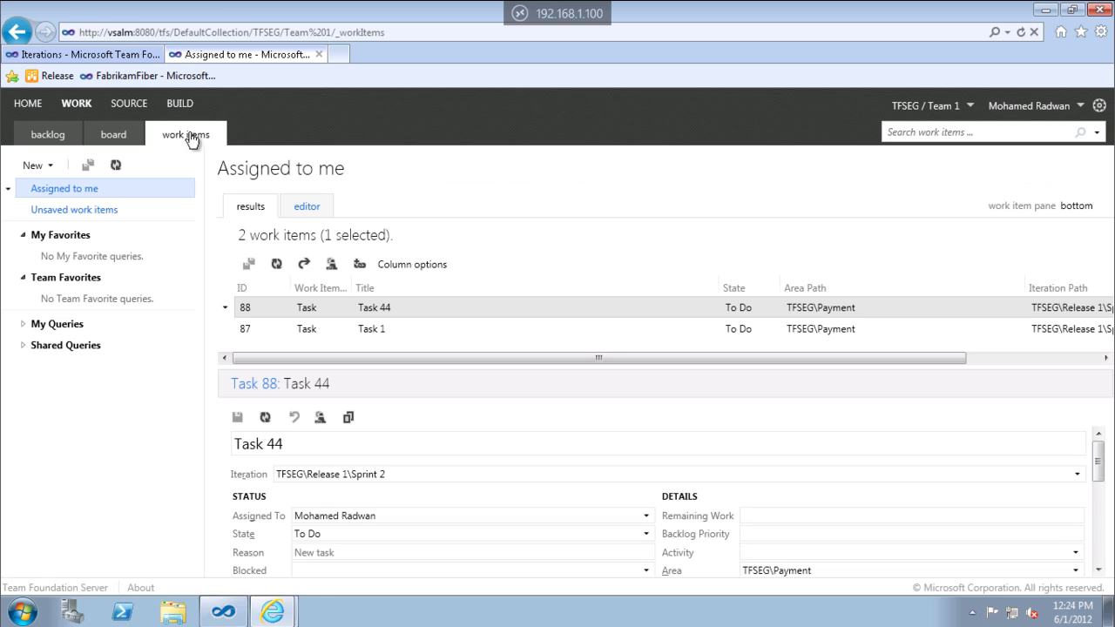
click(28, 103)
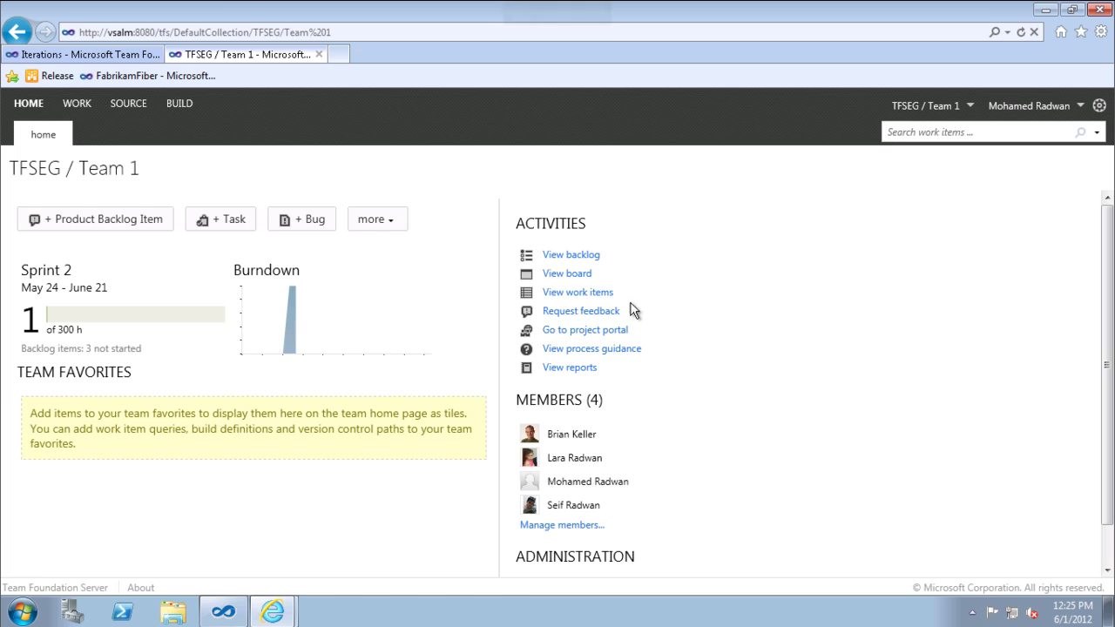
click(561, 332)
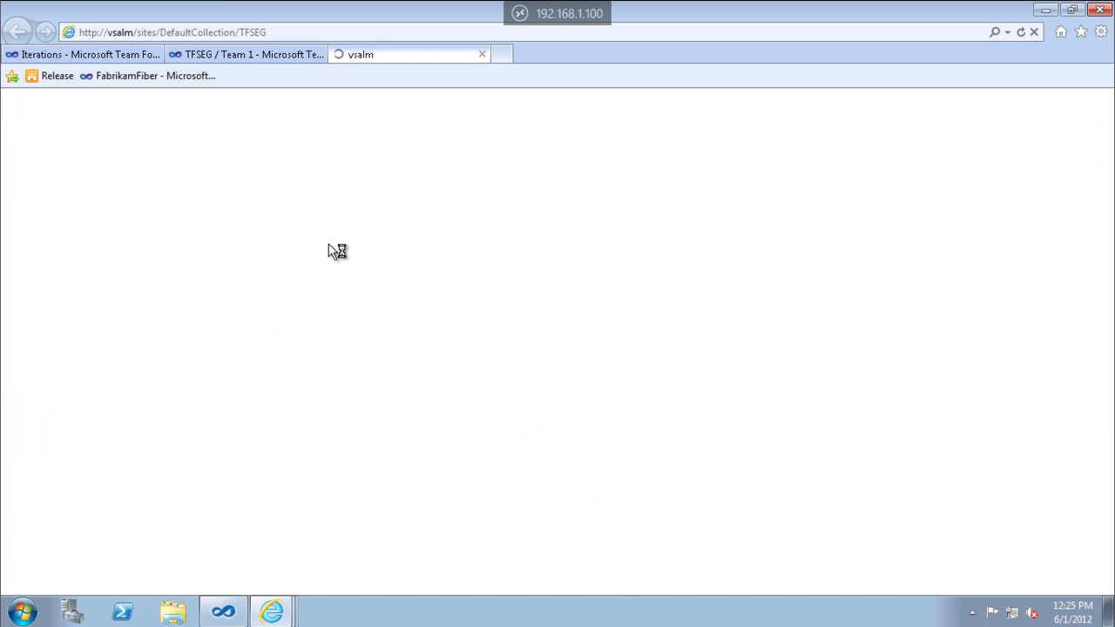
click(484, 53)
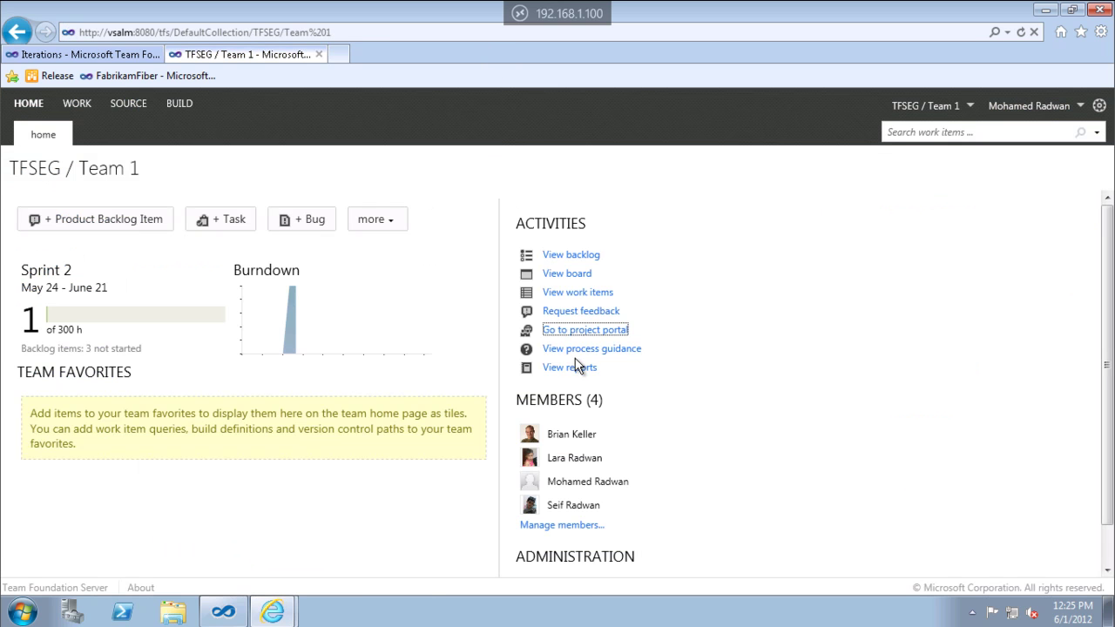
click(575, 367)
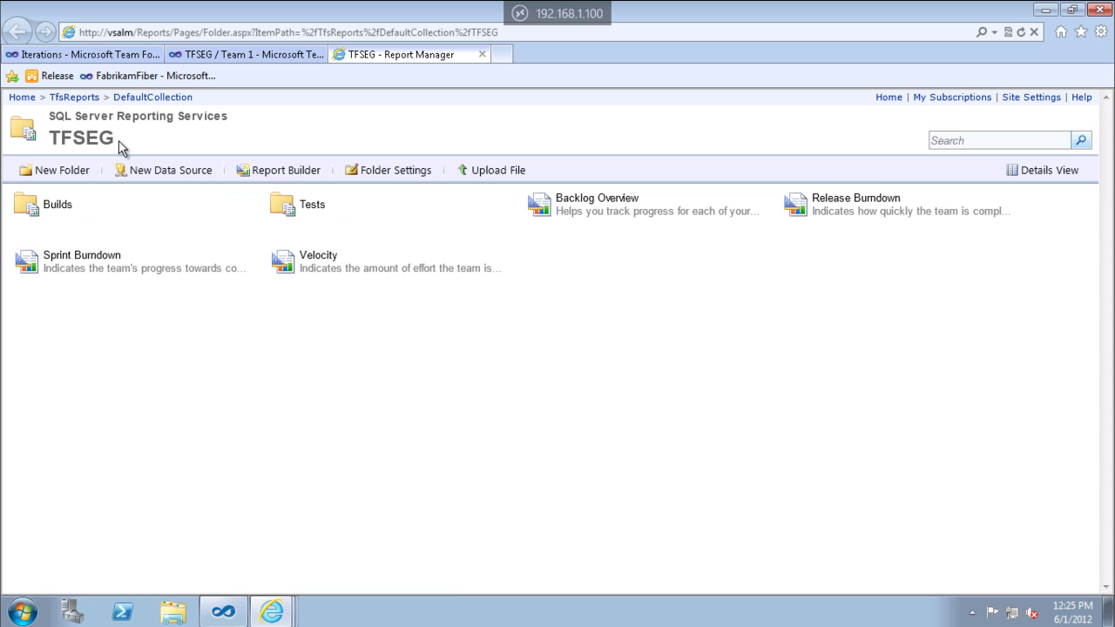
click(482, 54)
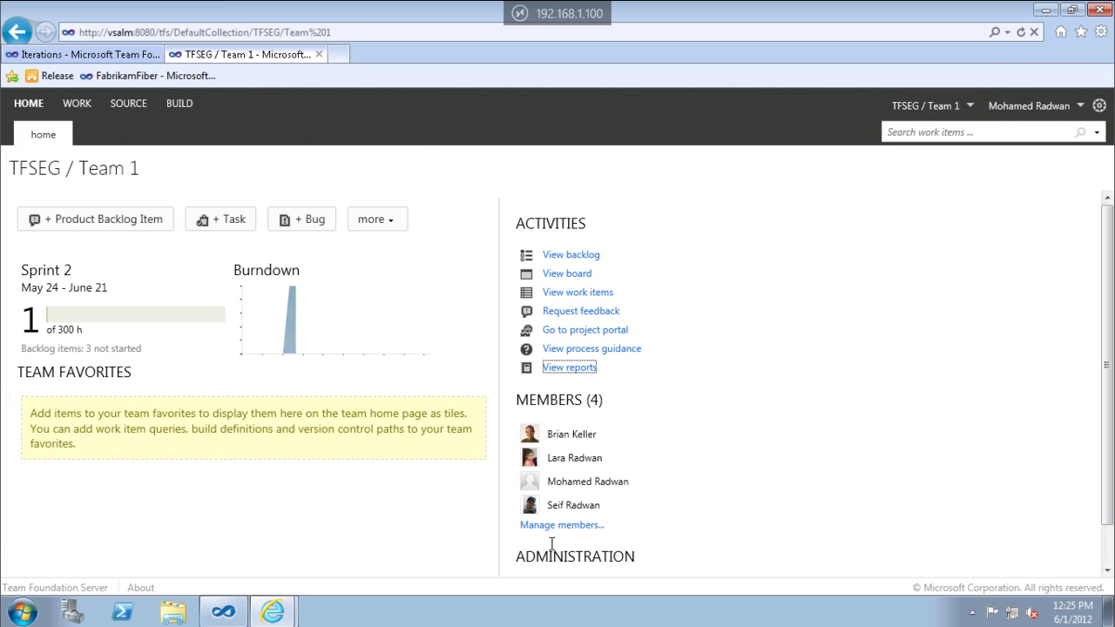
click(574, 526)
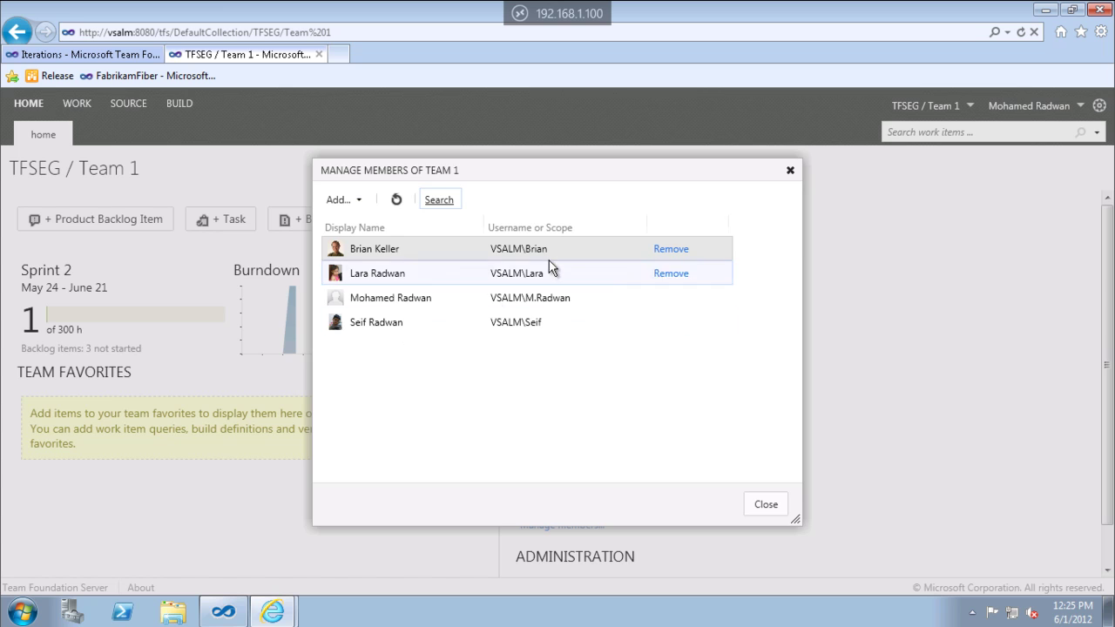
click(760, 505)
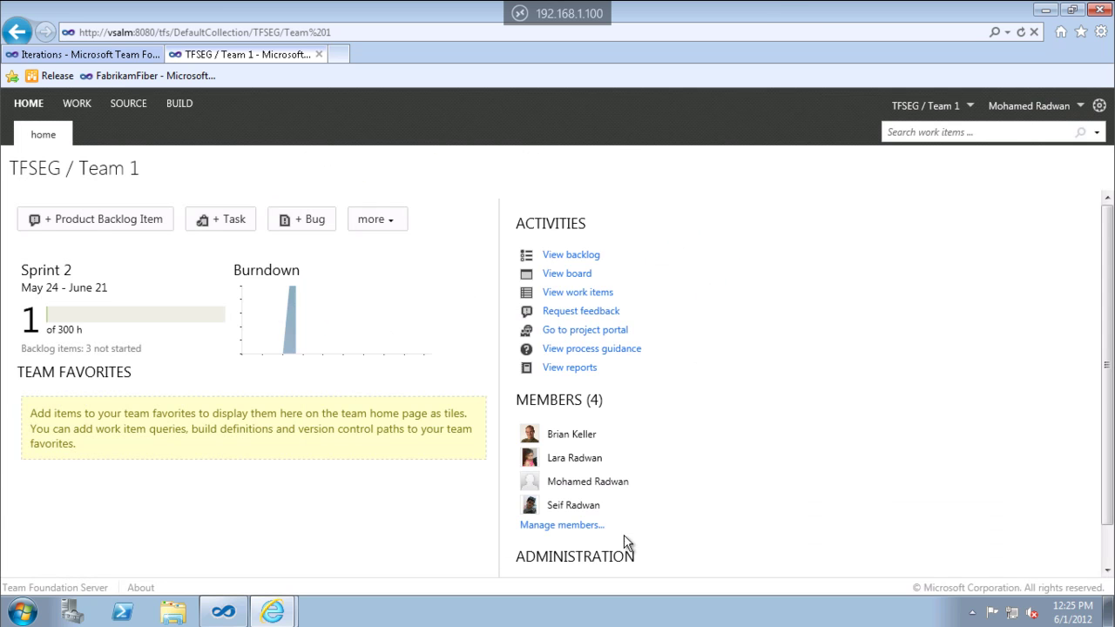
scroll(627, 542, down, 1)
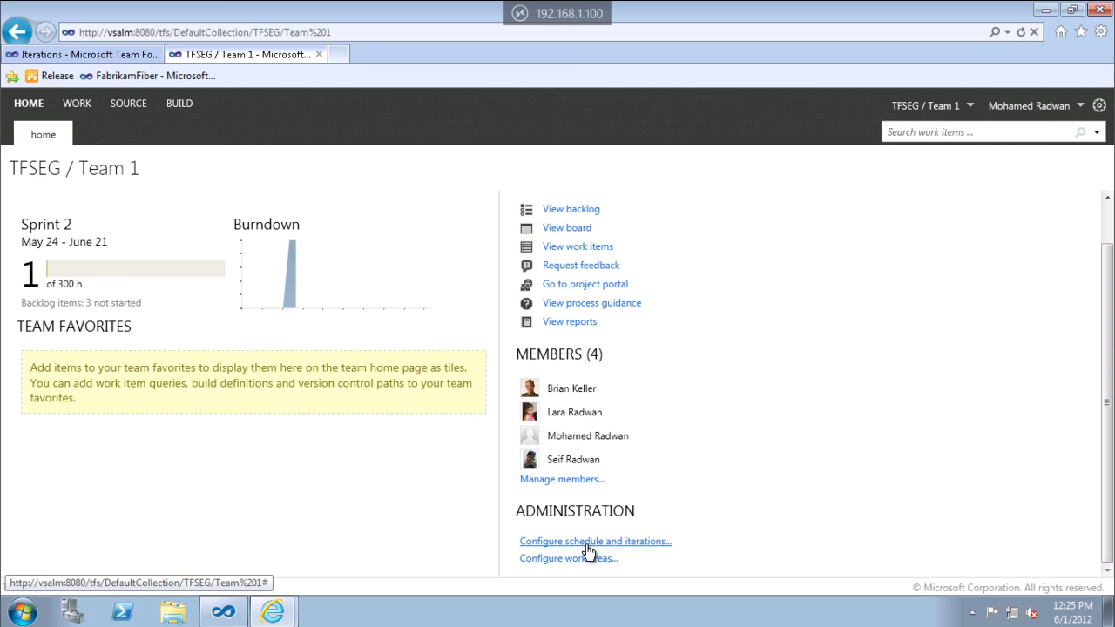
click(588, 544)
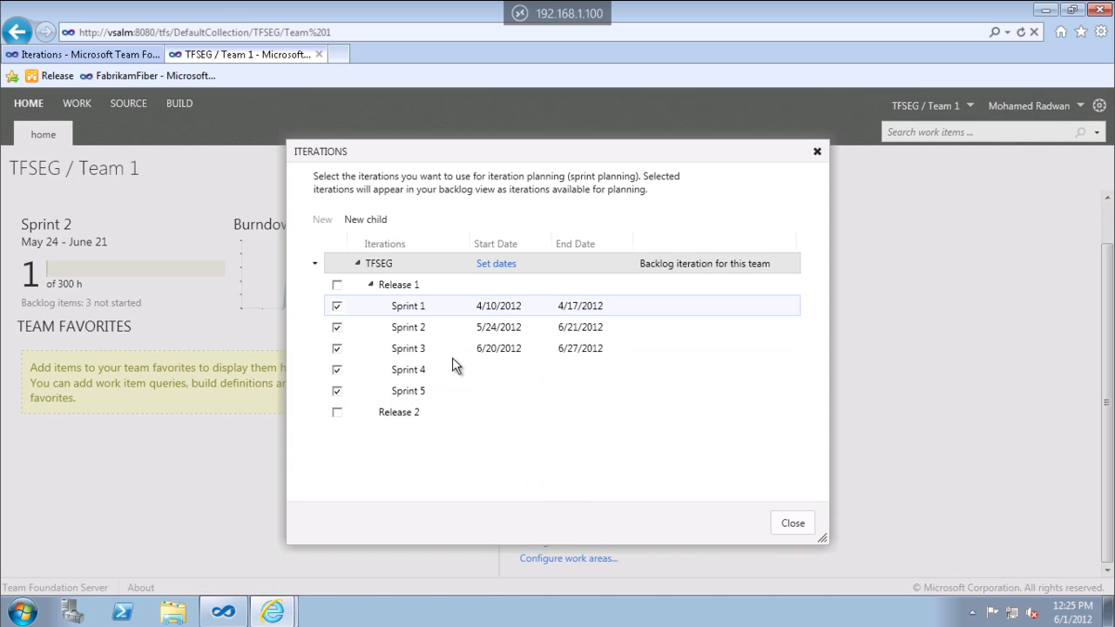
click(791, 527)
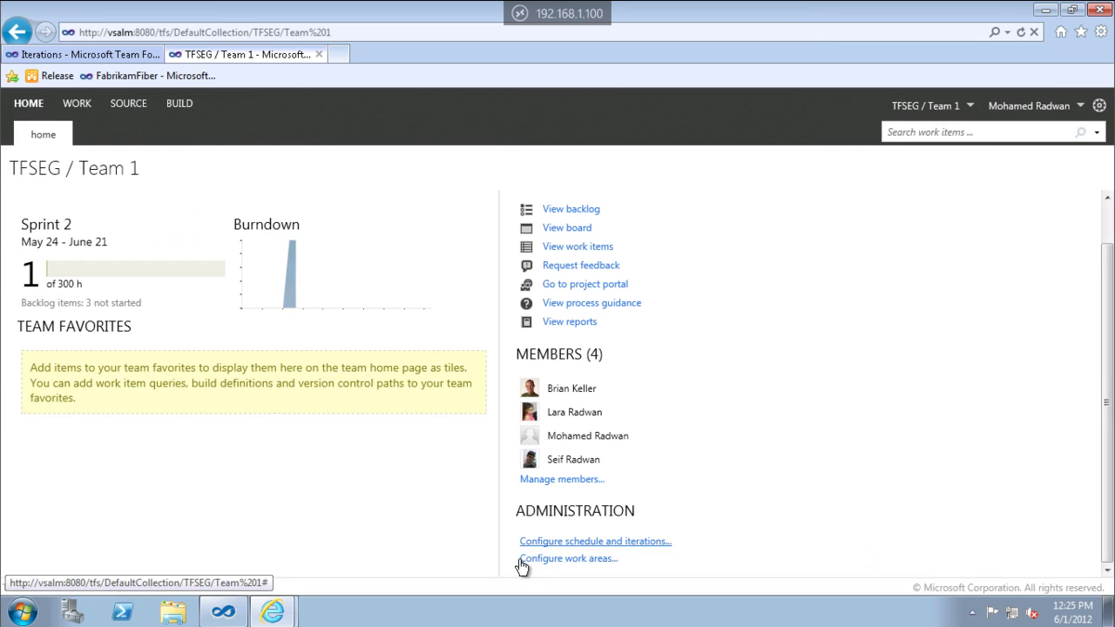
click(537, 559)
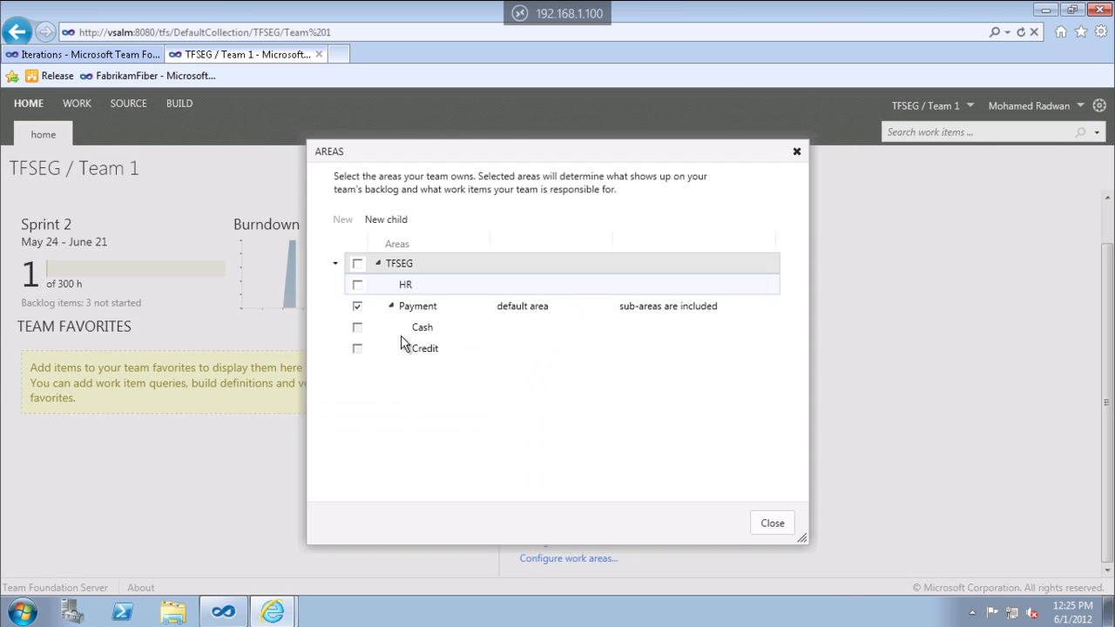
click(789, 528)
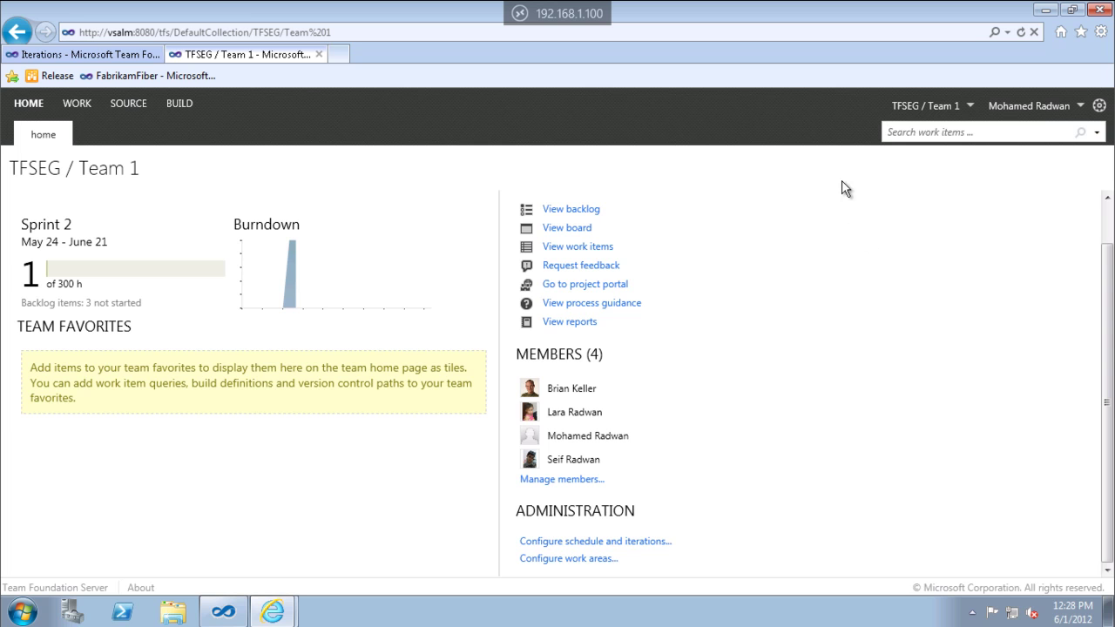
click(913, 132)
text(BBI)
key(Return)
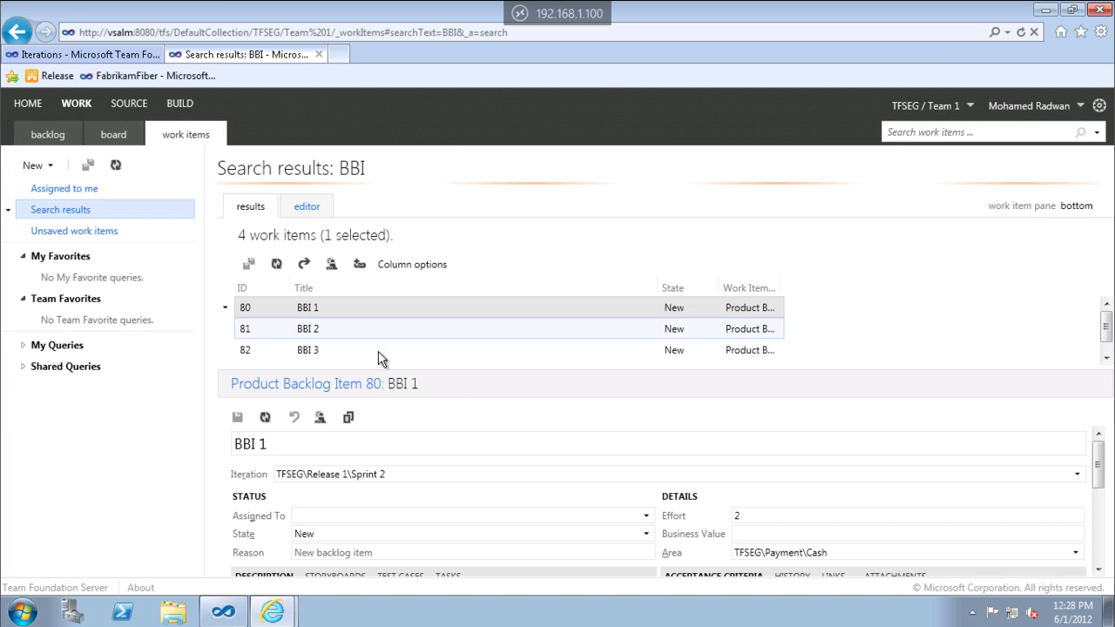
click(959, 133)
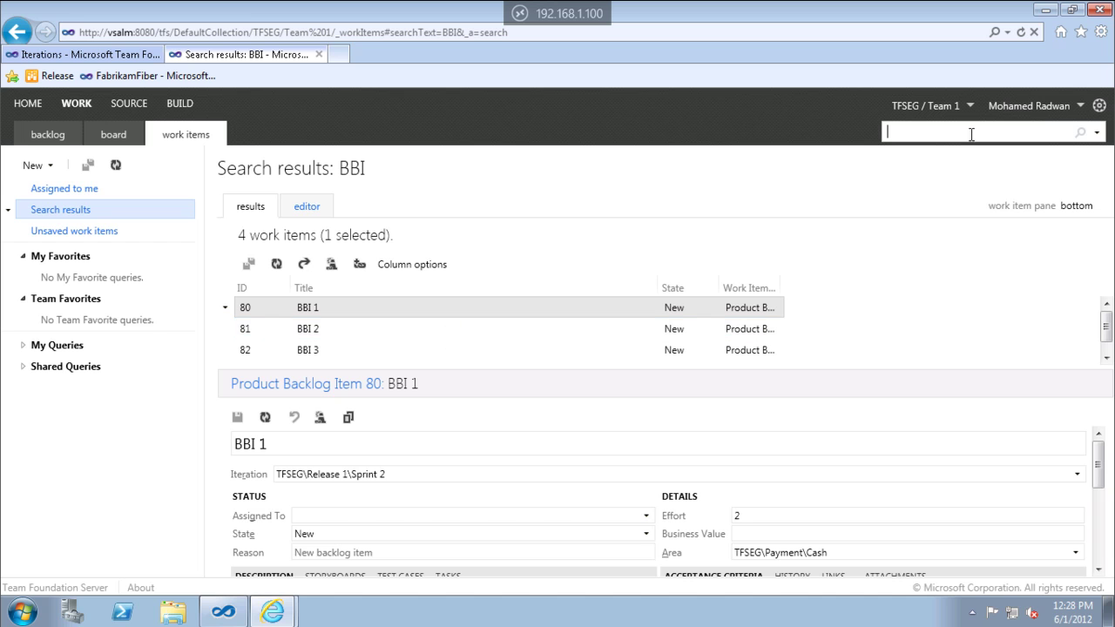
click(1100, 134)
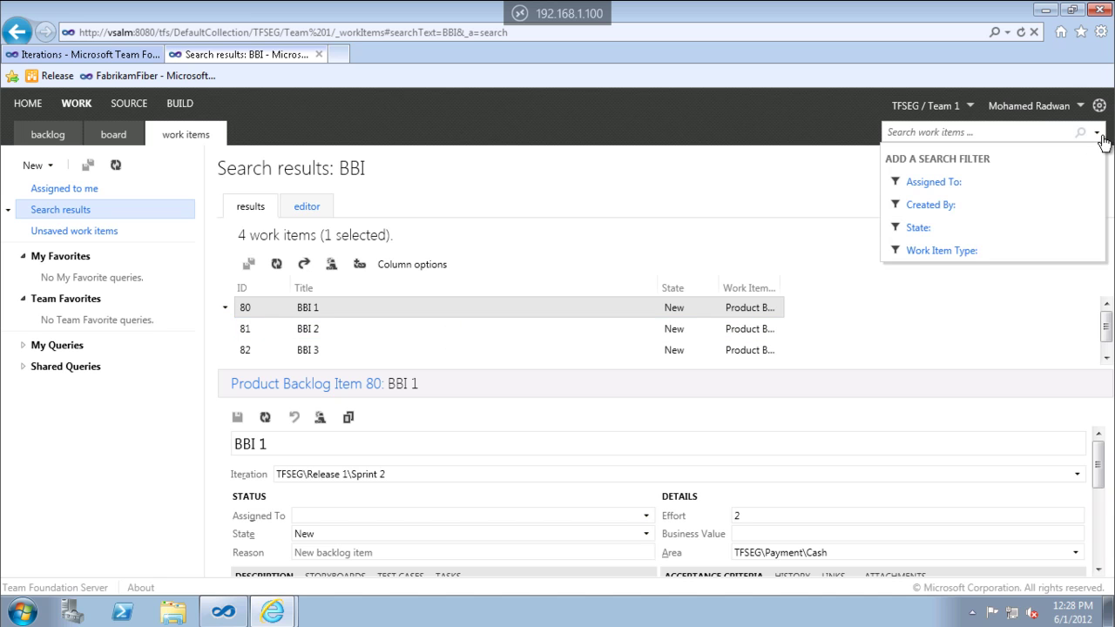
click(932, 183)
text(a)
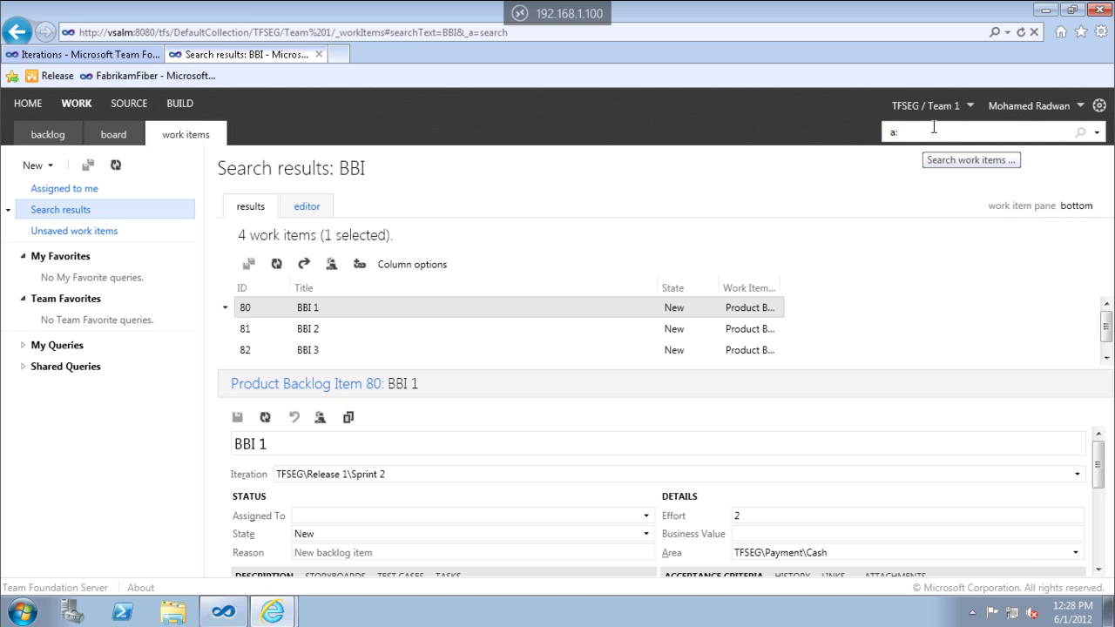
key(Return)
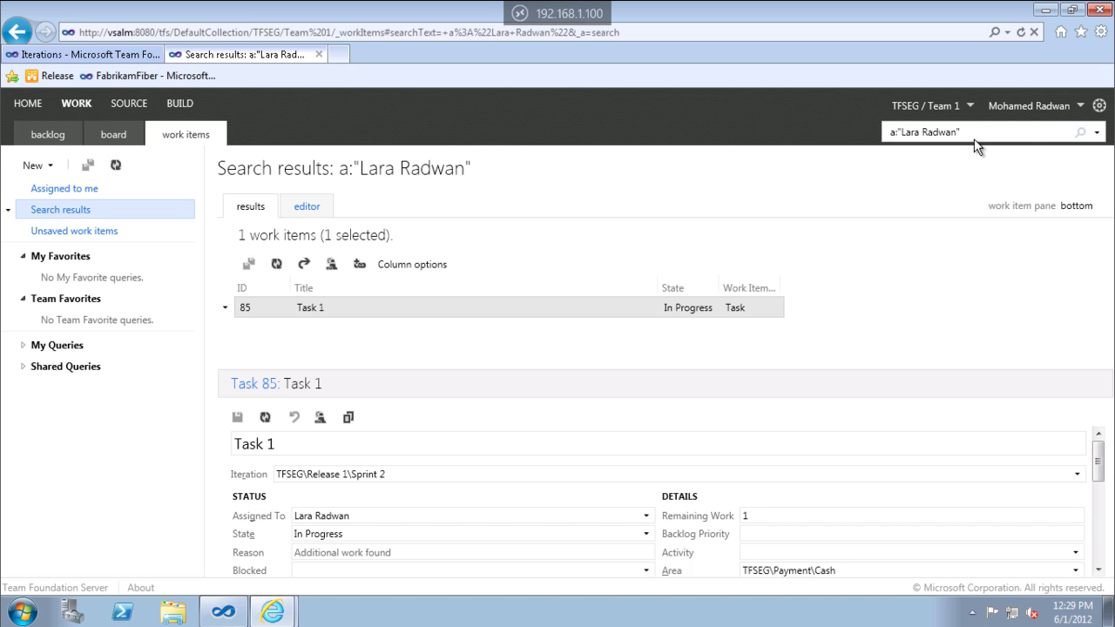
click(38, 112)
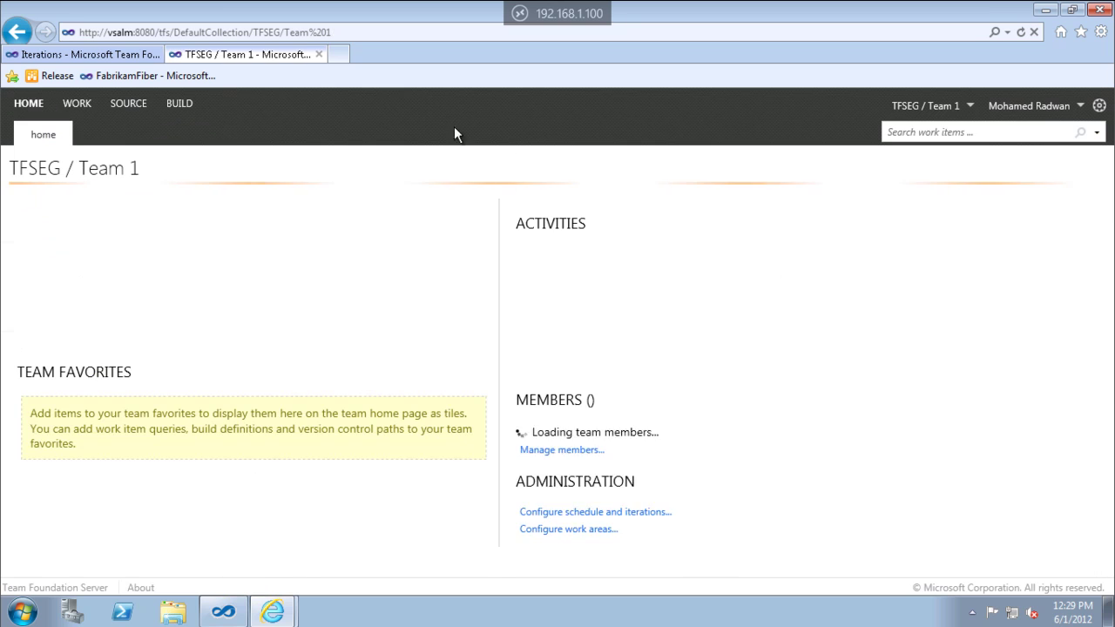
click(970, 107)
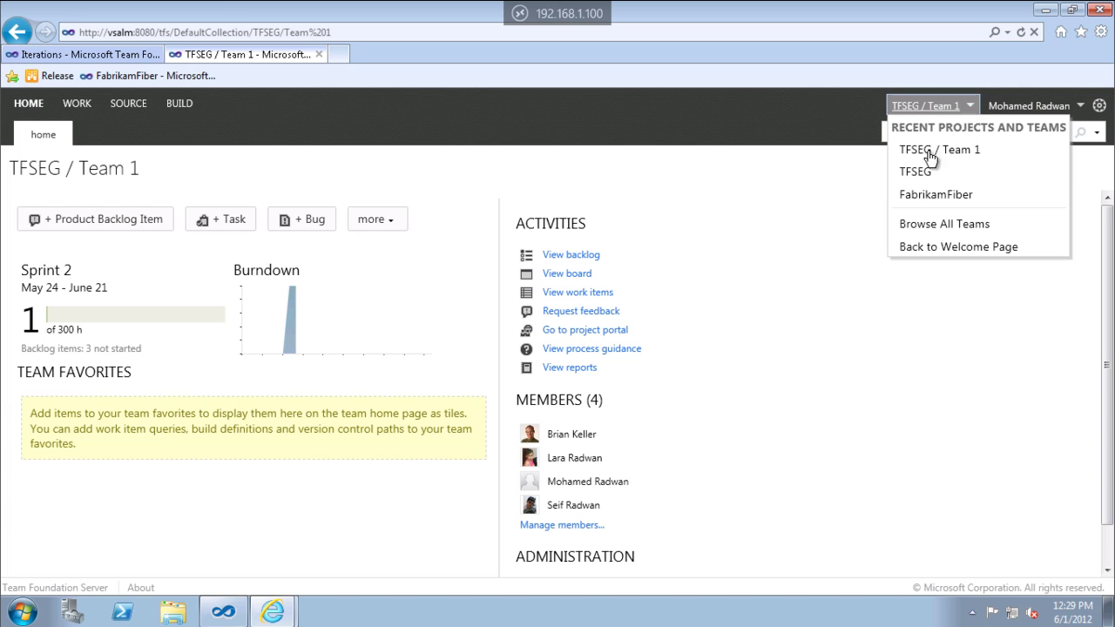
click(917, 173)
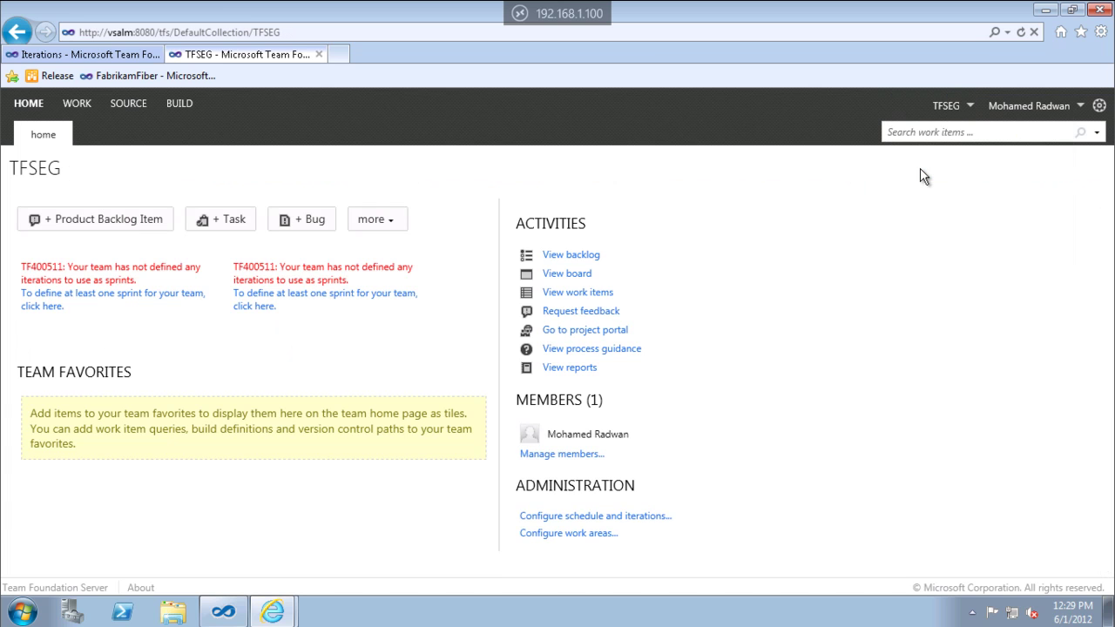
click(967, 109)
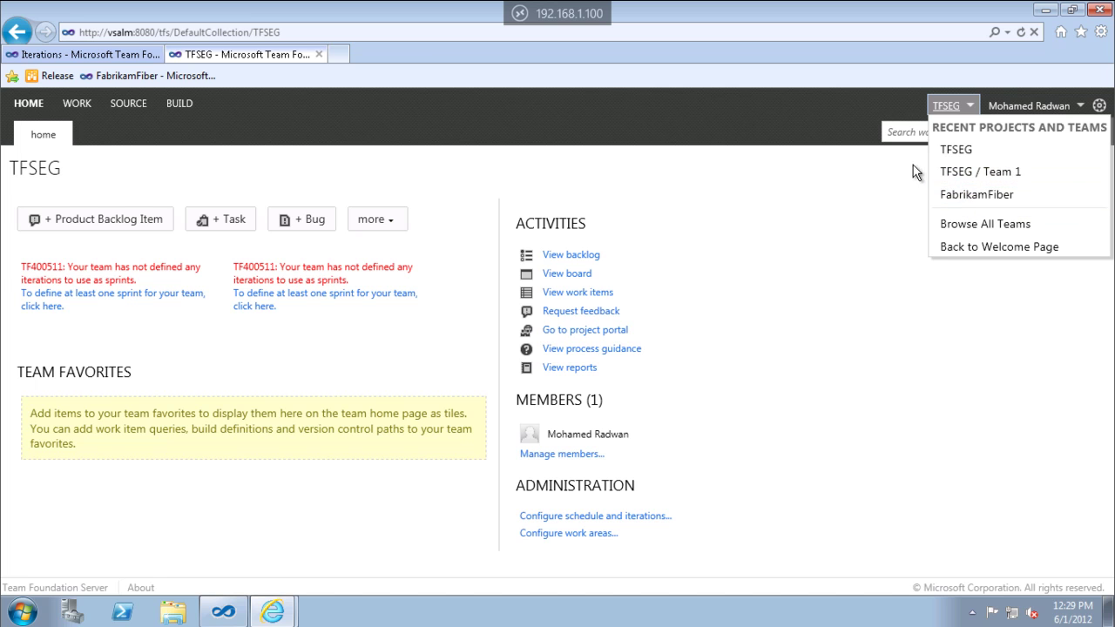
click(982, 226)
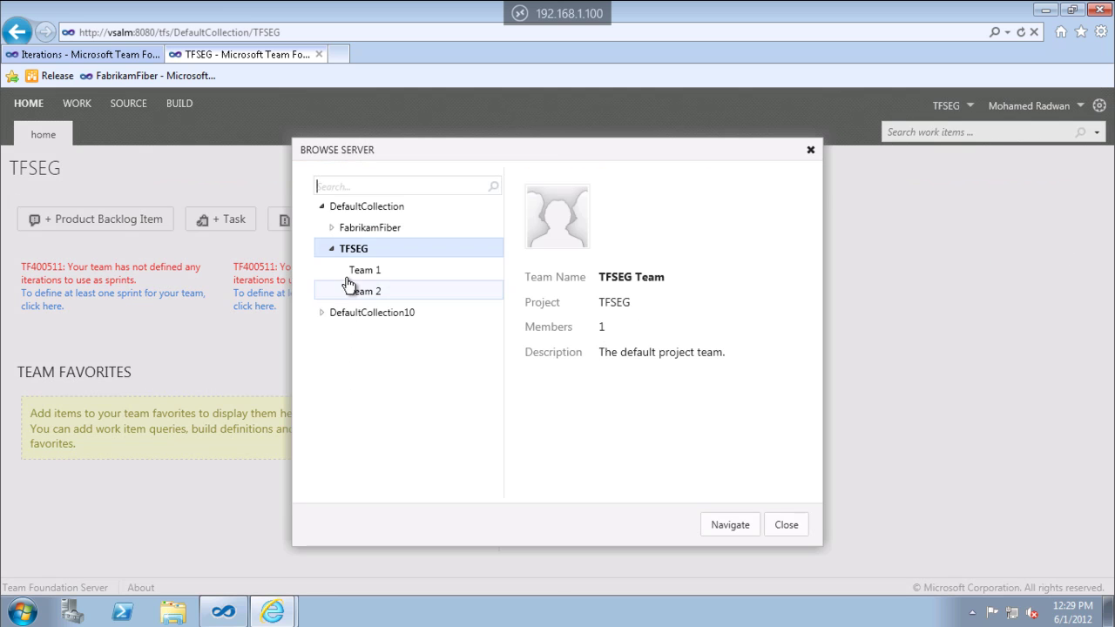
click(332, 247)
click(322, 209)
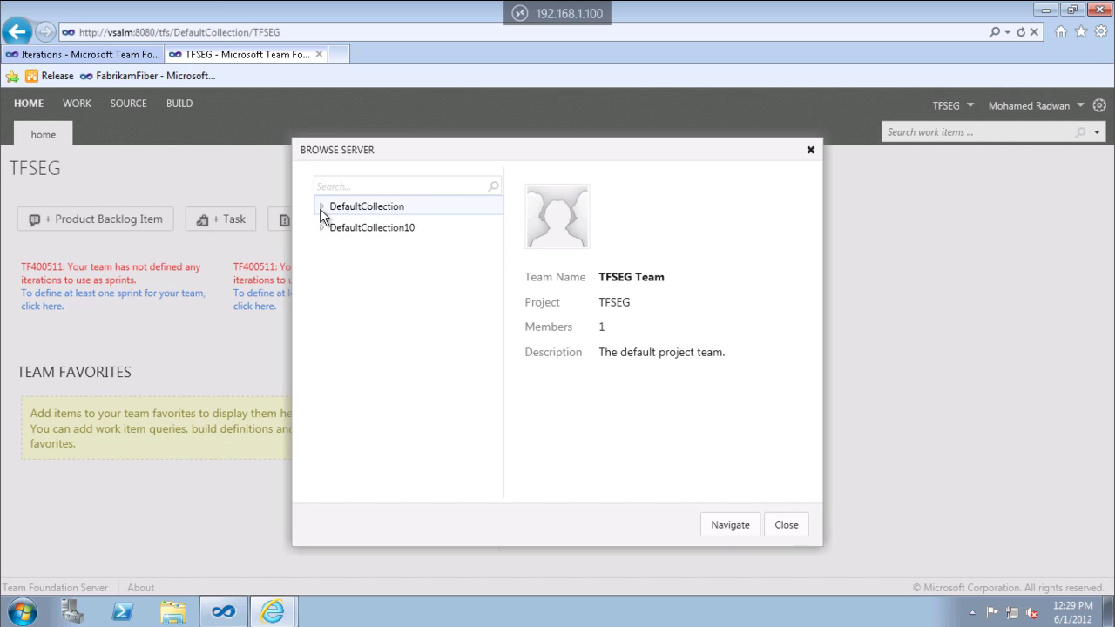
click(321, 229)
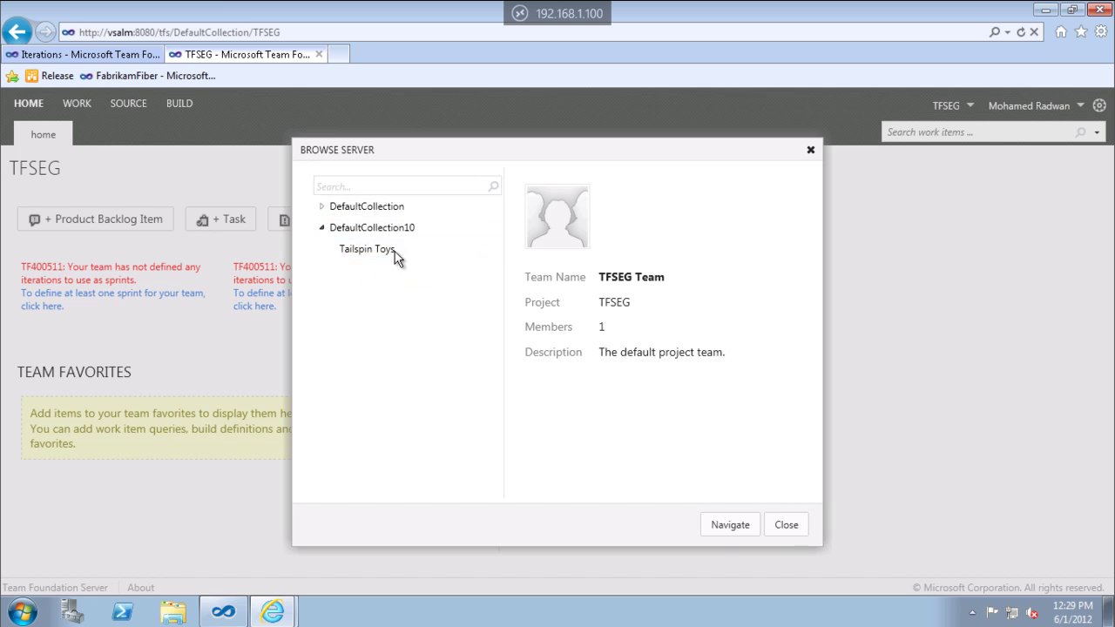
click(323, 208)
click(331, 249)
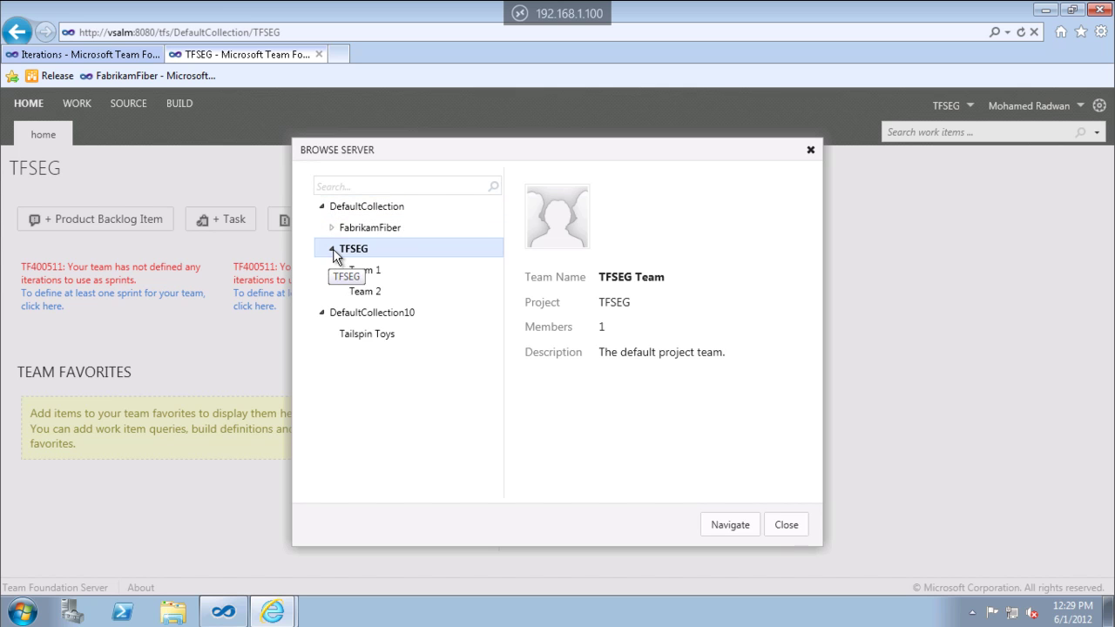
double_click(365, 272)
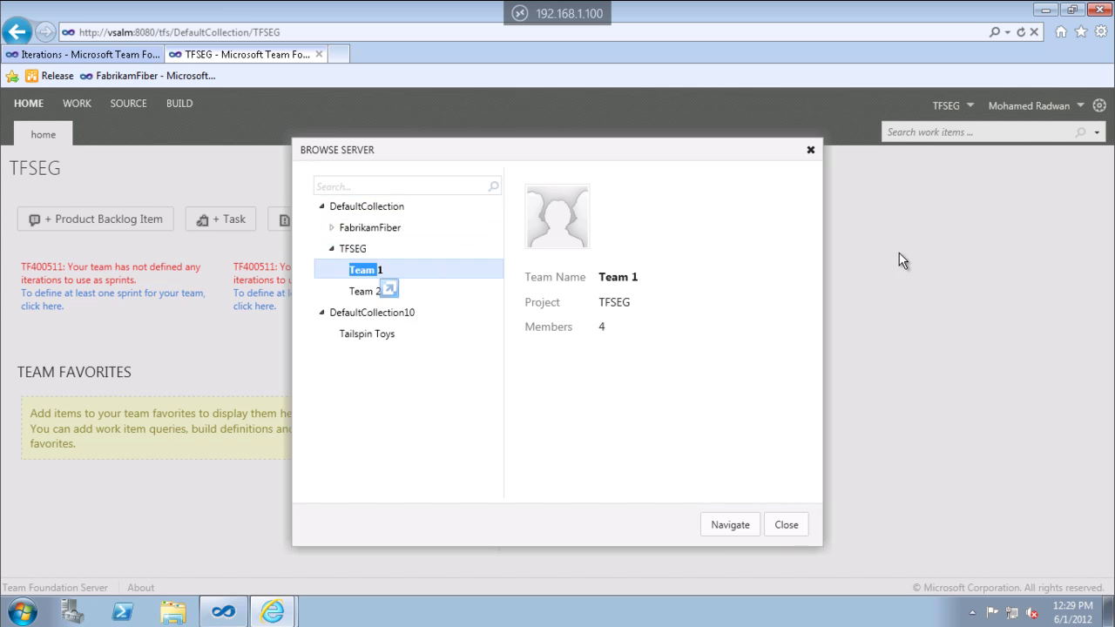
click(732, 528)
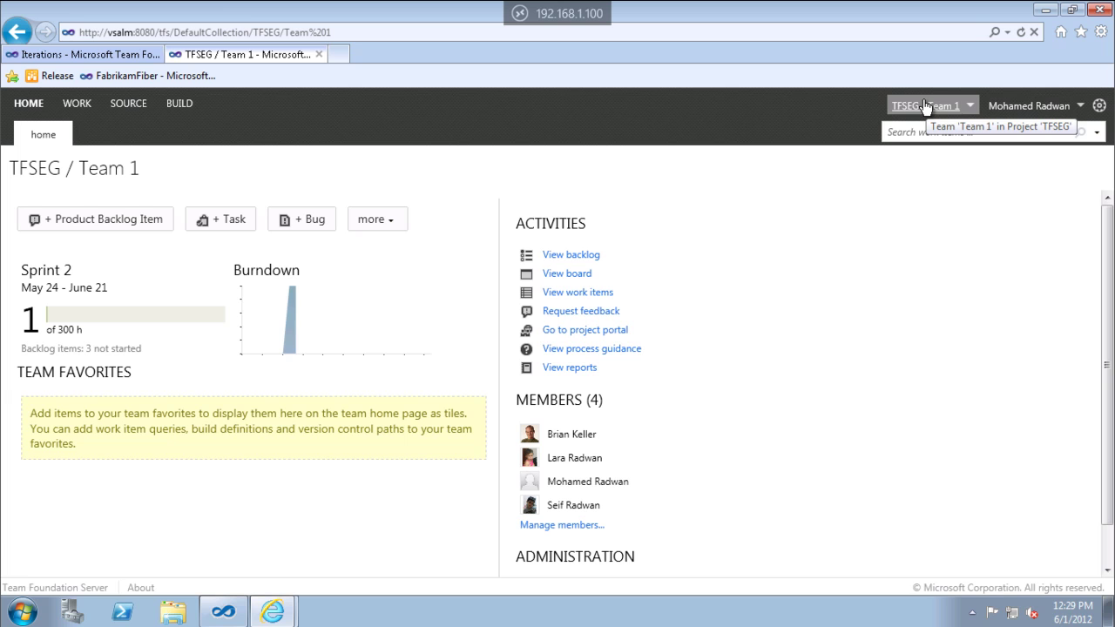
Open your user profile settings from the account menu.
click(1080, 111)
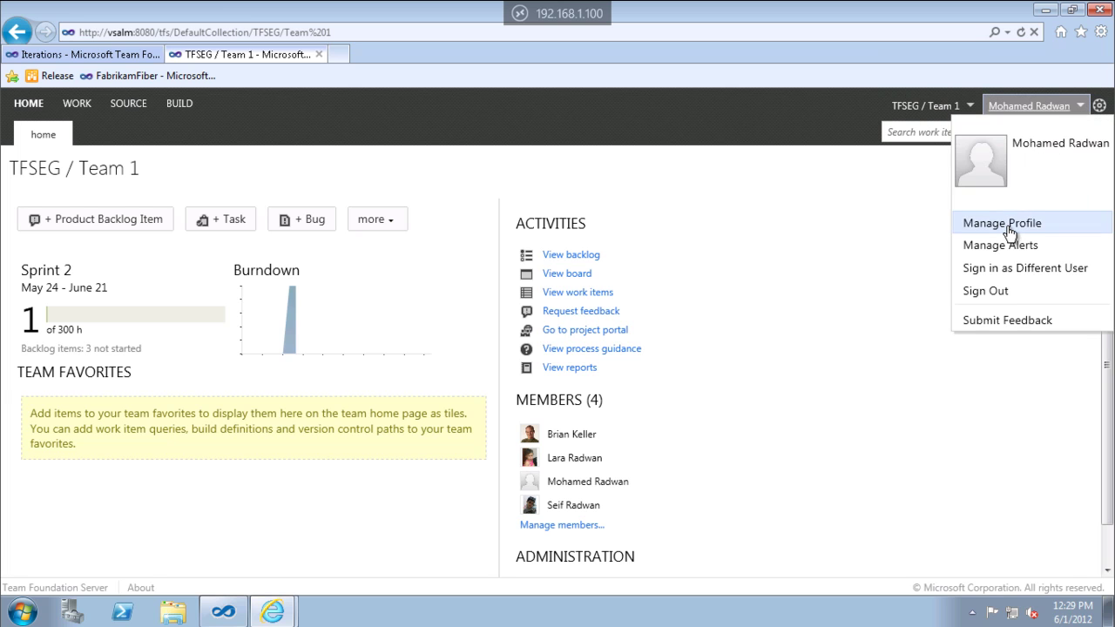
click(975, 223)
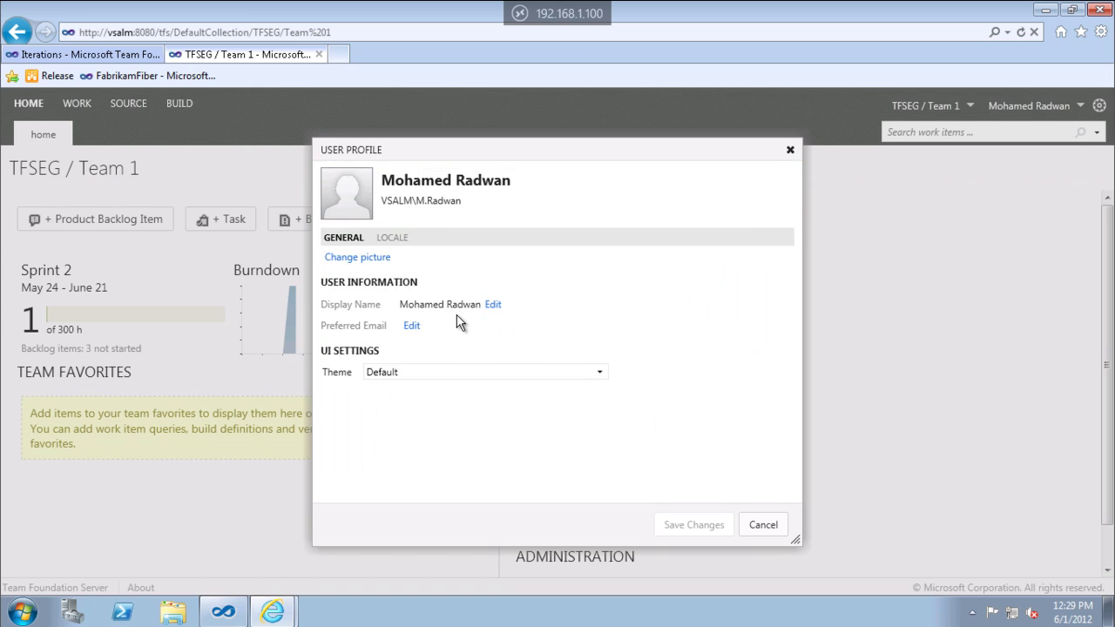
click(411, 328)
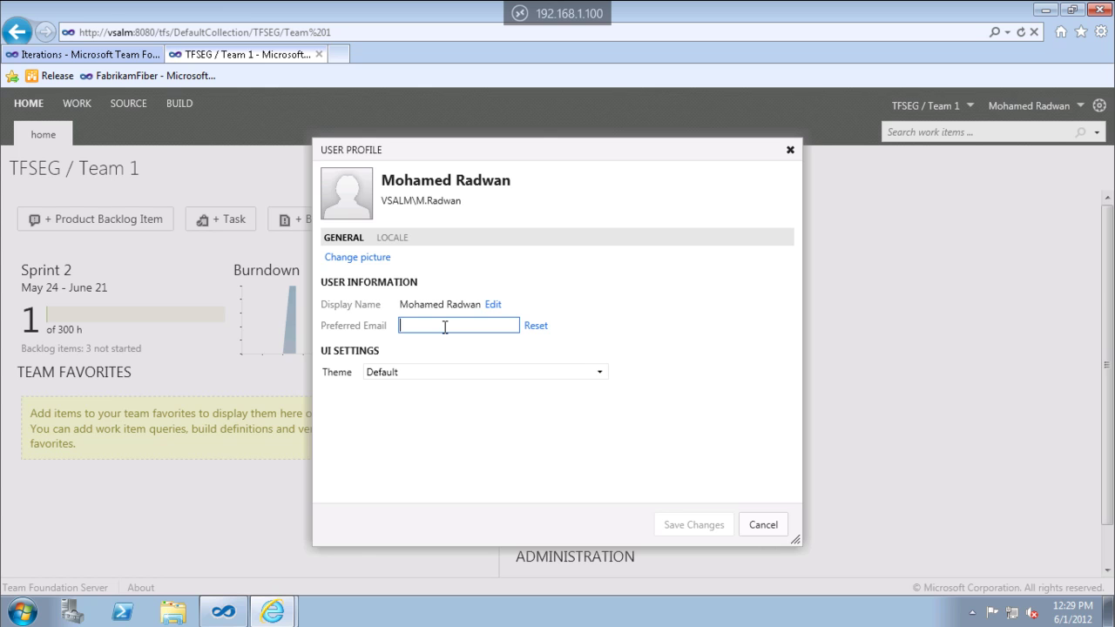
Set the avatar PNG from the C: drive as your profile picture, save, and close the profile.
click(376, 258)
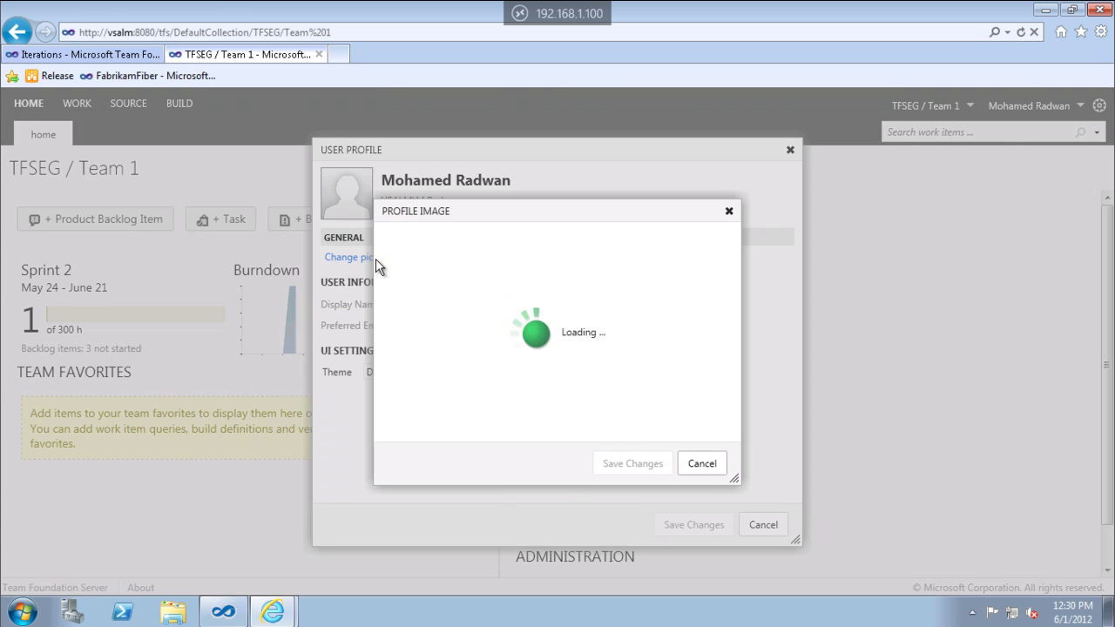
click(629, 265)
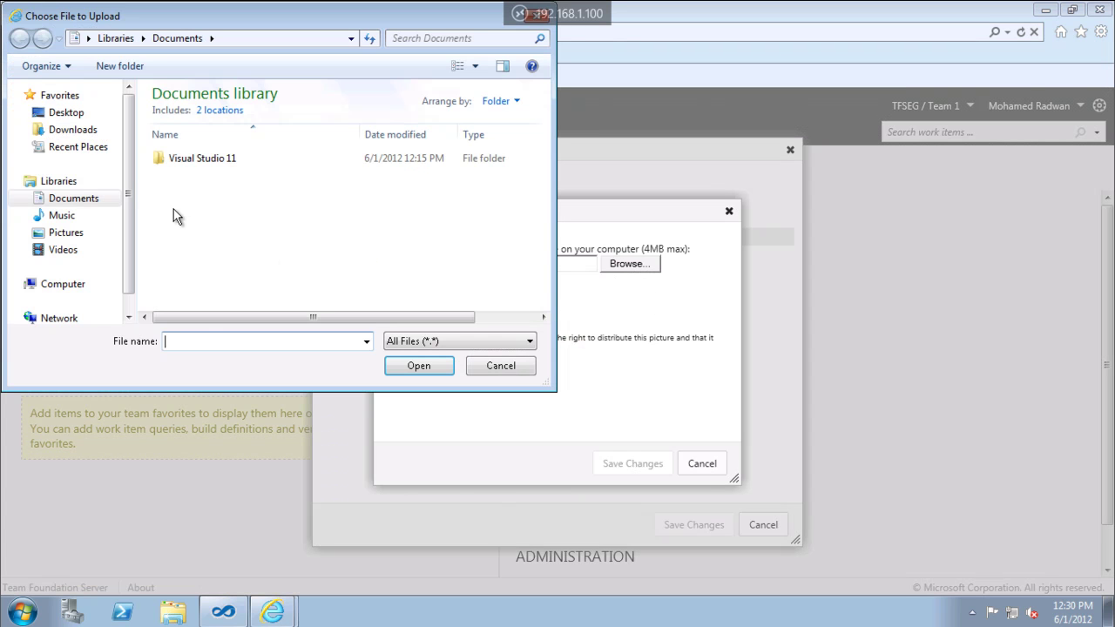
click(52, 286)
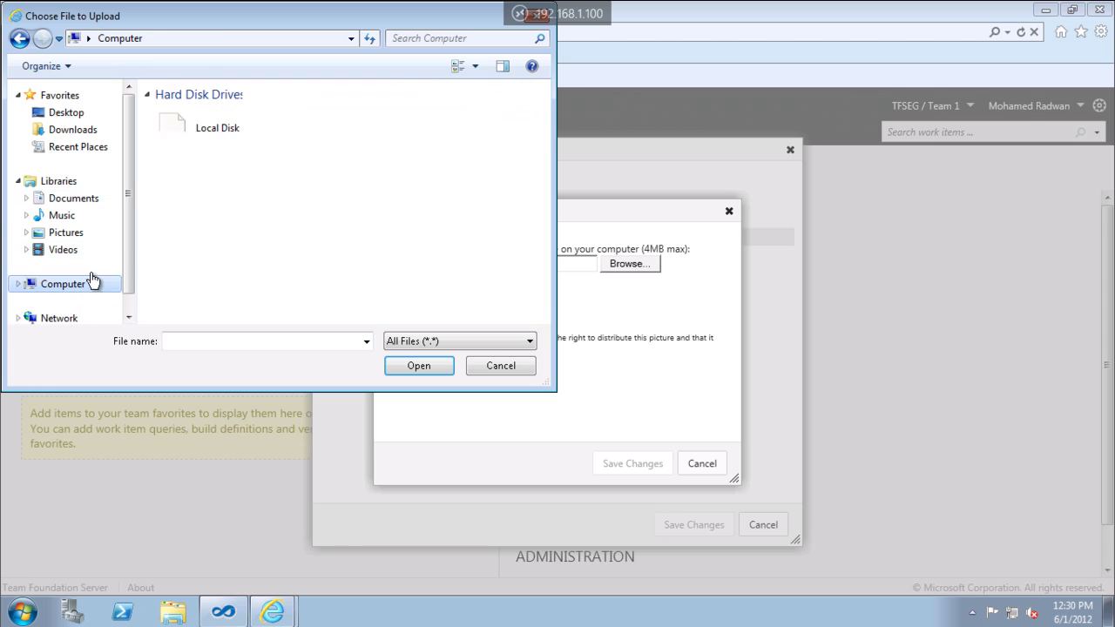
double_click(213, 143)
scroll(288, 228, down, 3)
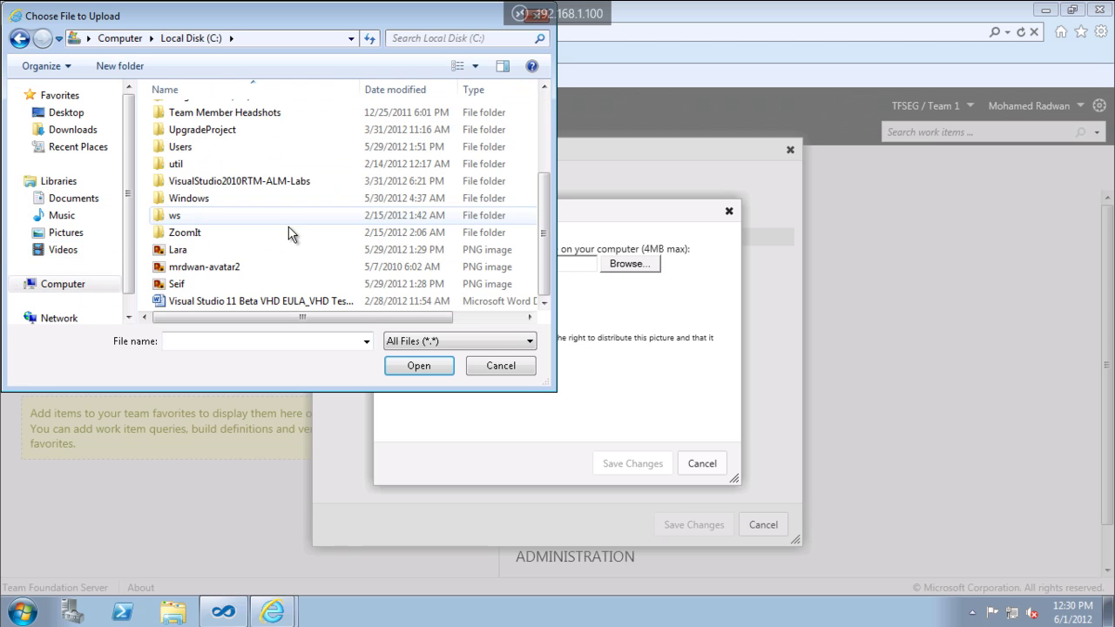
double_click(191, 265)
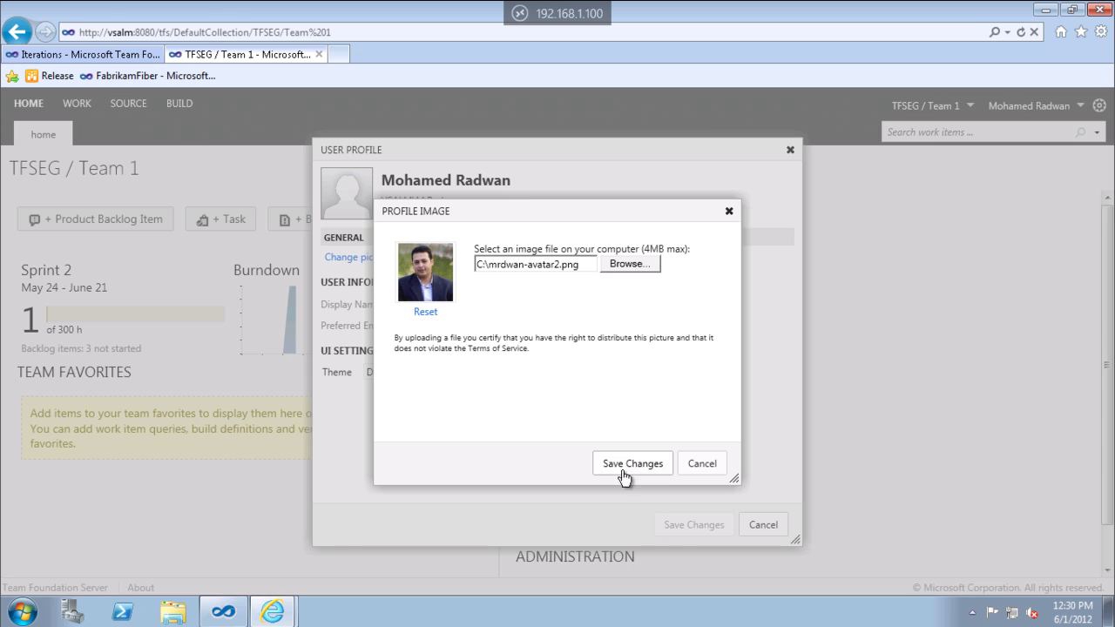
click(640, 466)
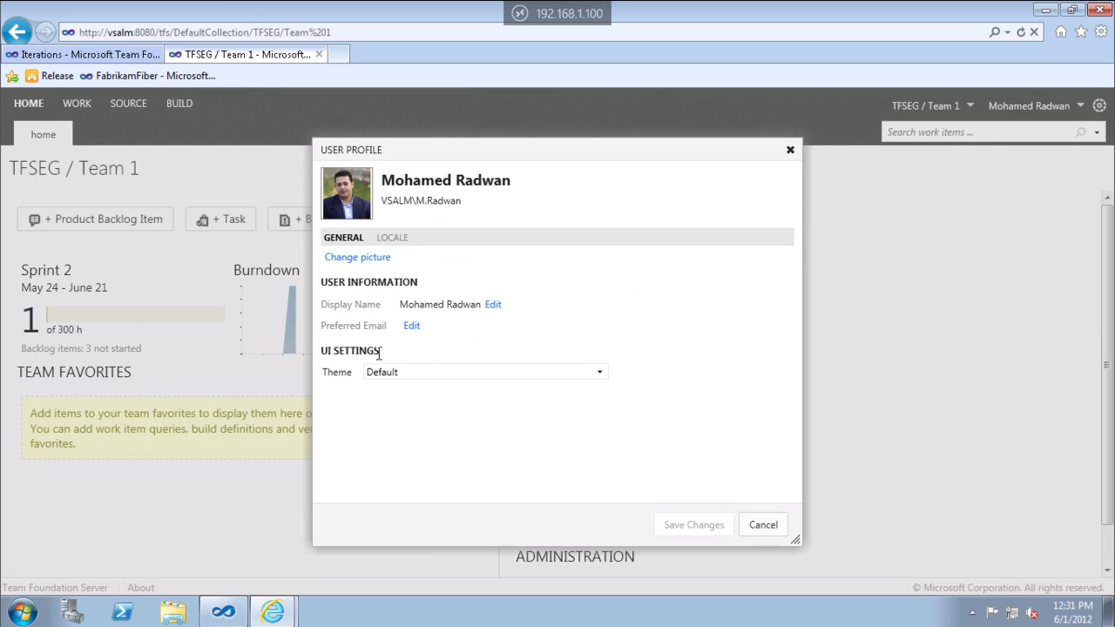
click(412, 325)
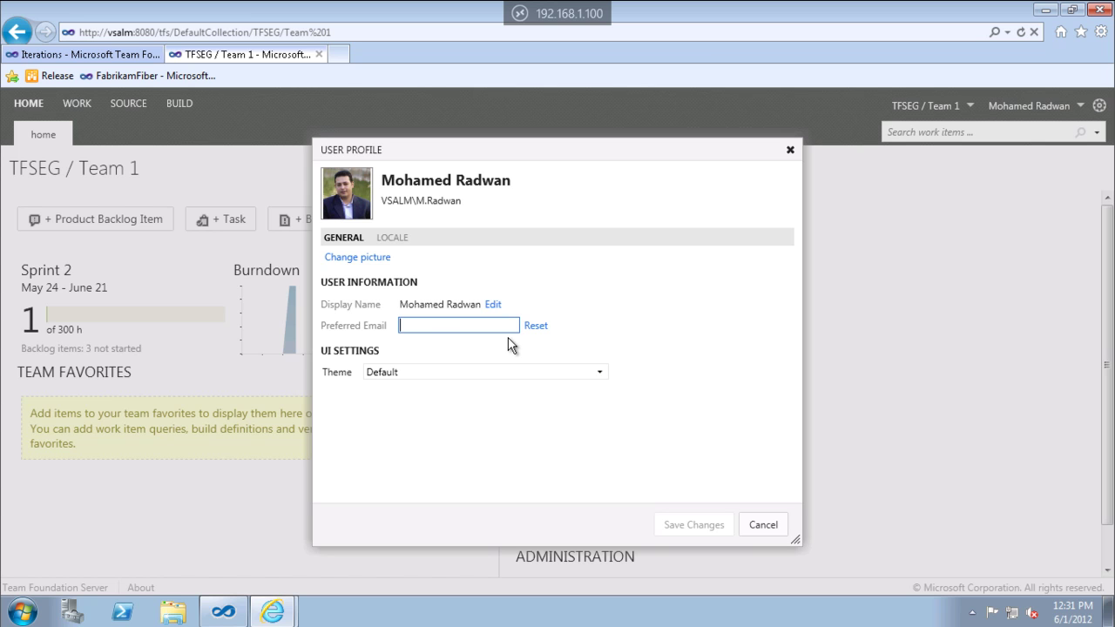
click(756, 525)
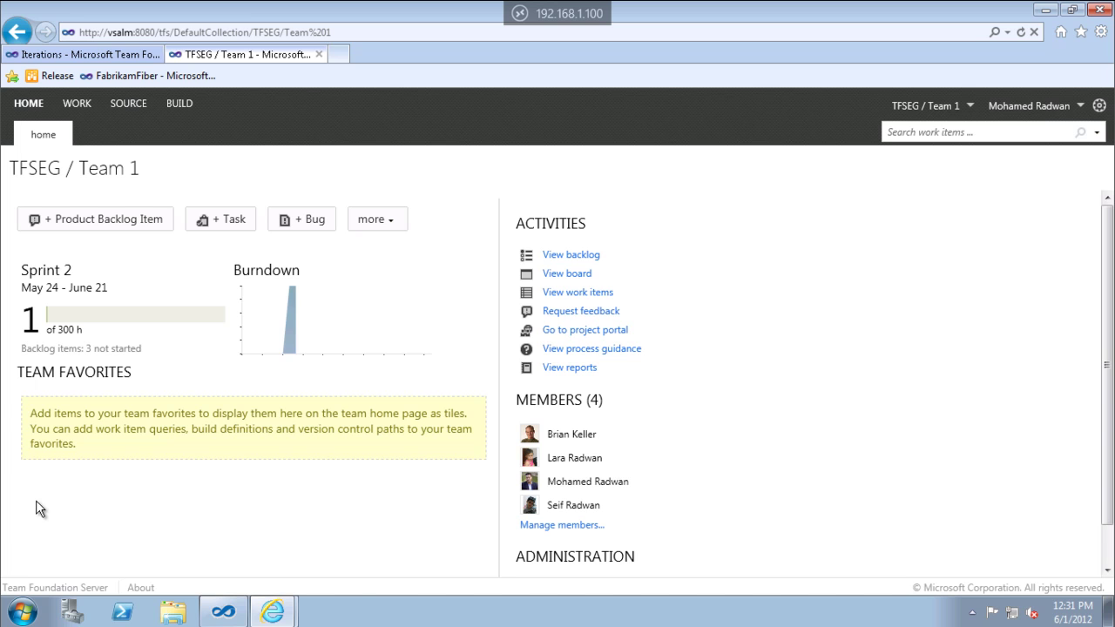
Add the Current Sprint queries Blocked Tasks and Sprint Backlog to team favorites.
click(577, 293)
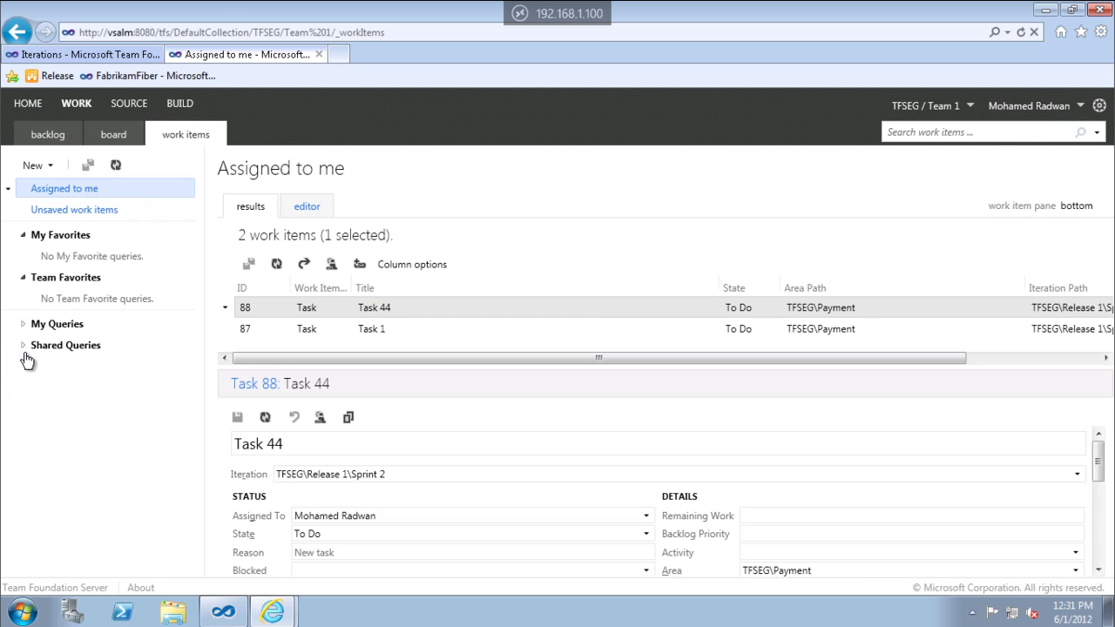
click(23, 346)
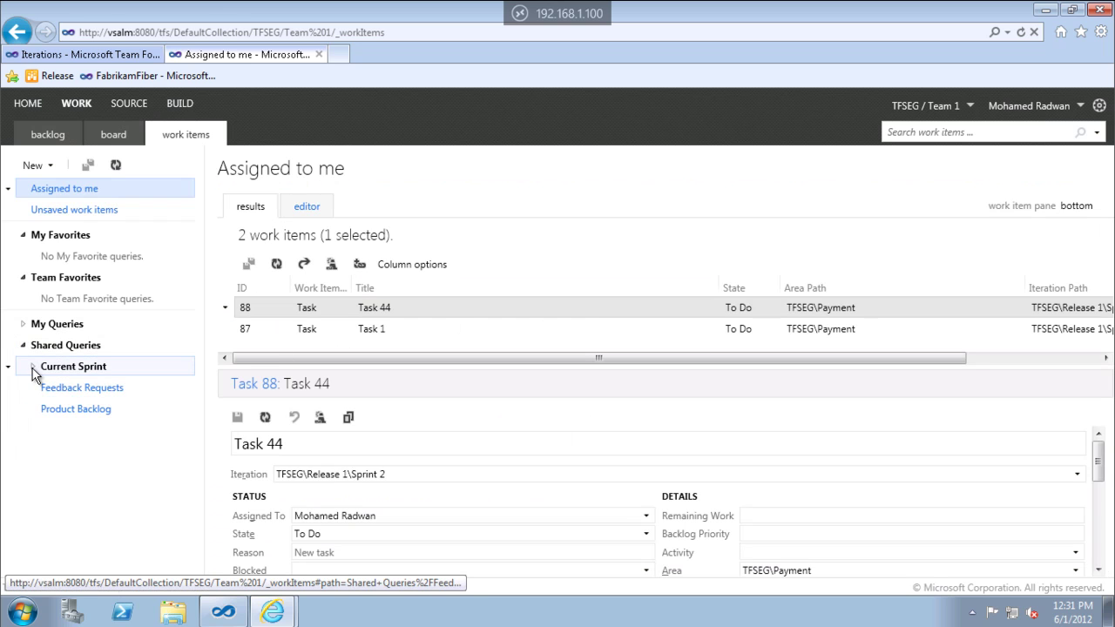
click(32, 368)
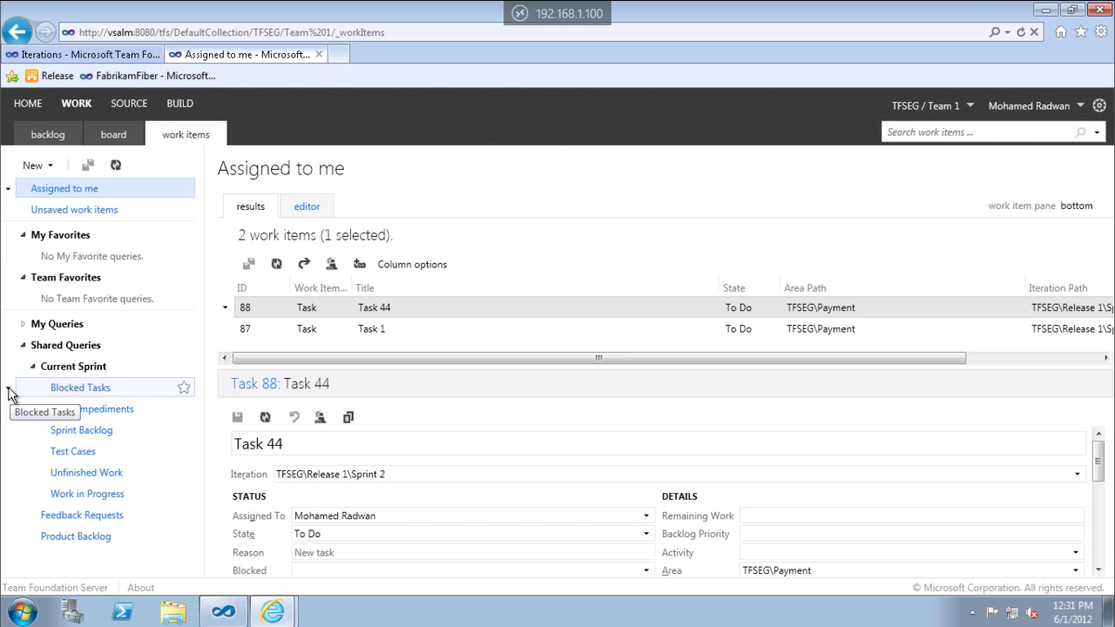
click(7, 389)
click(63, 549)
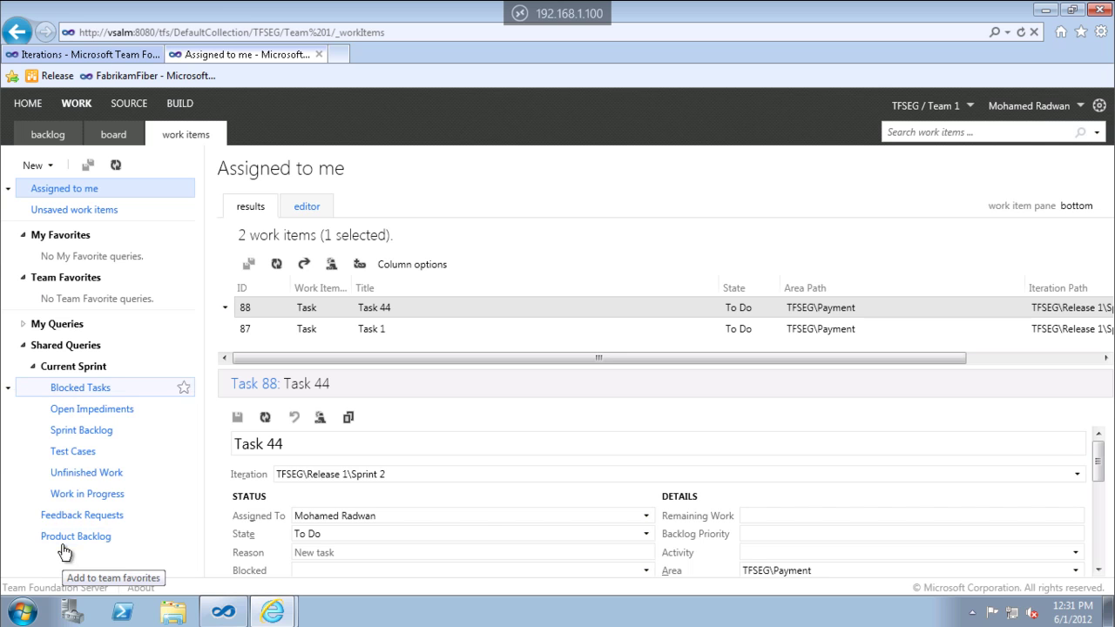
click(8, 430)
click(52, 341)
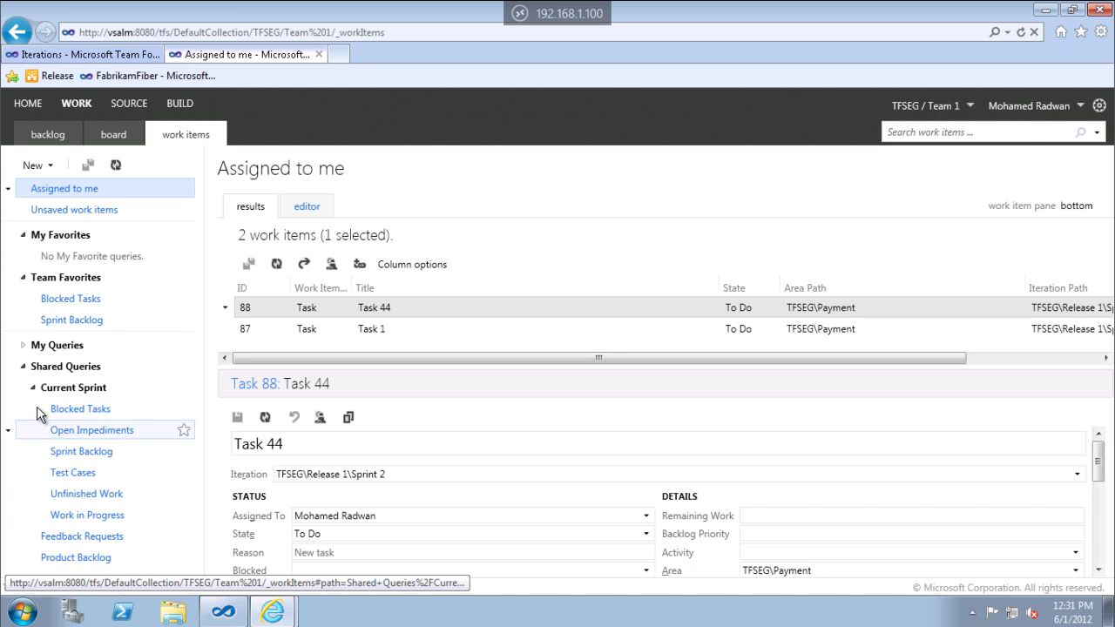
Open the Sprint Backlog favorite from the team home page, then return home.
click(28, 103)
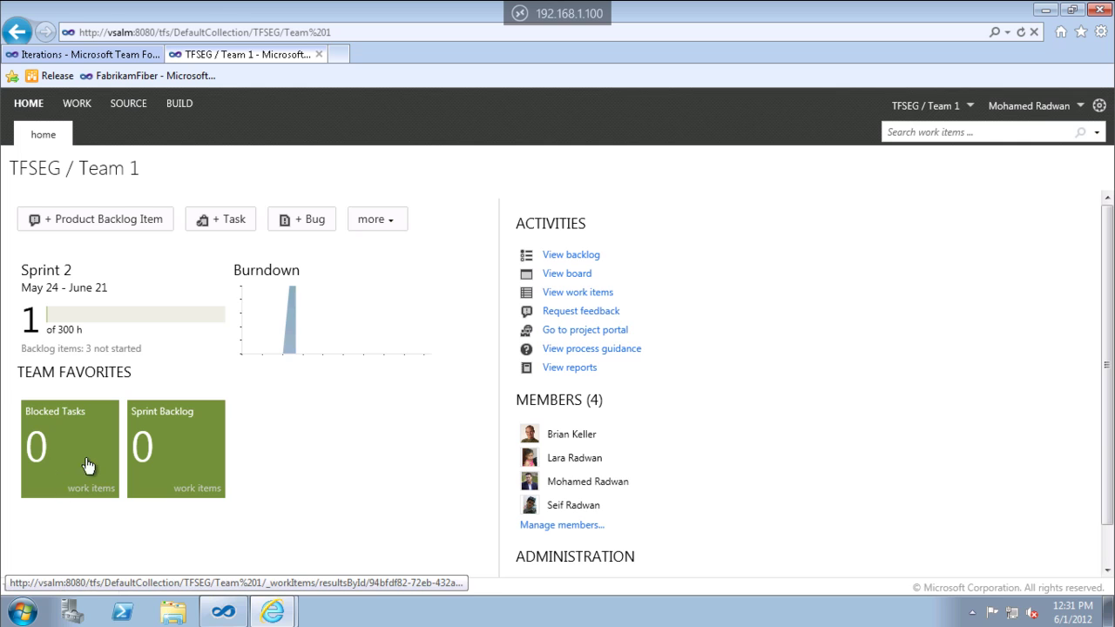
click(201, 443)
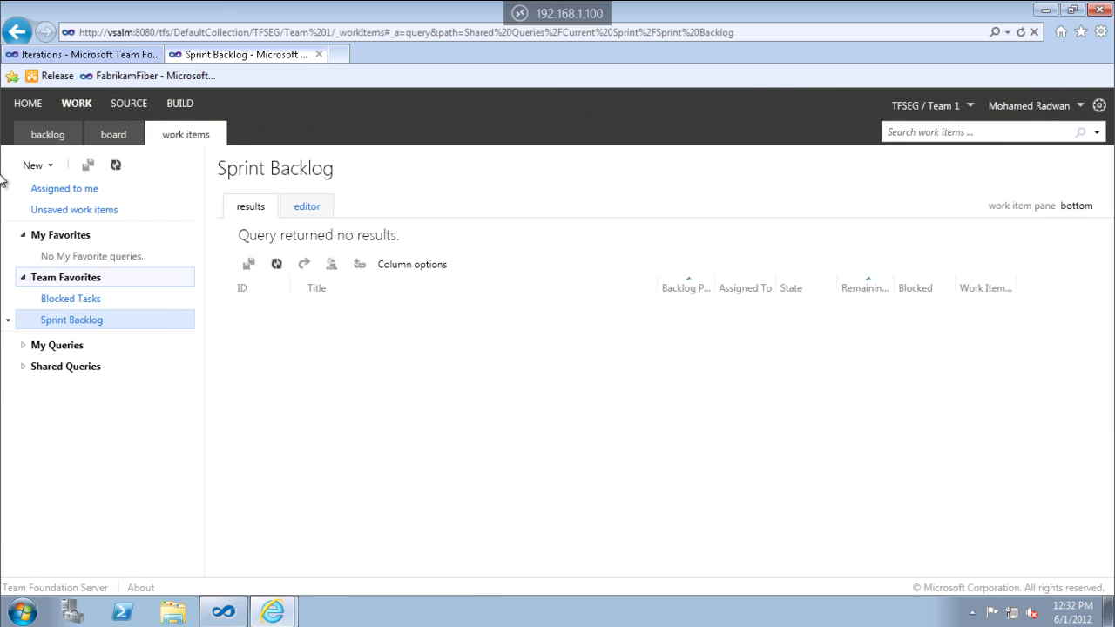
click(22, 105)
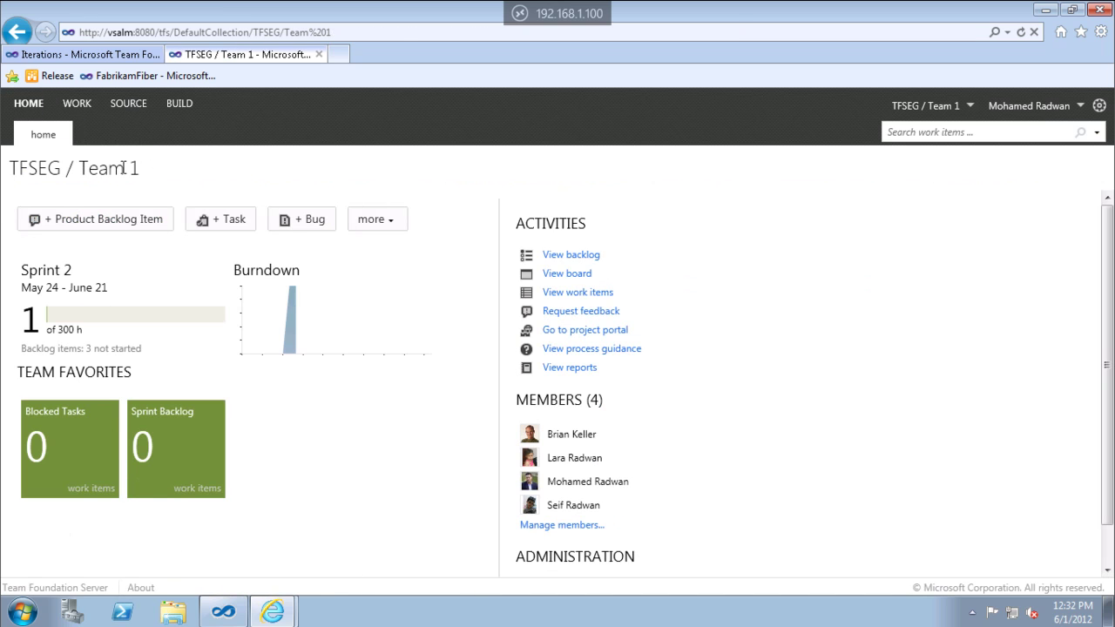
Add the $/TFSEG source folder to team favorites and return to the home page.
click(128, 106)
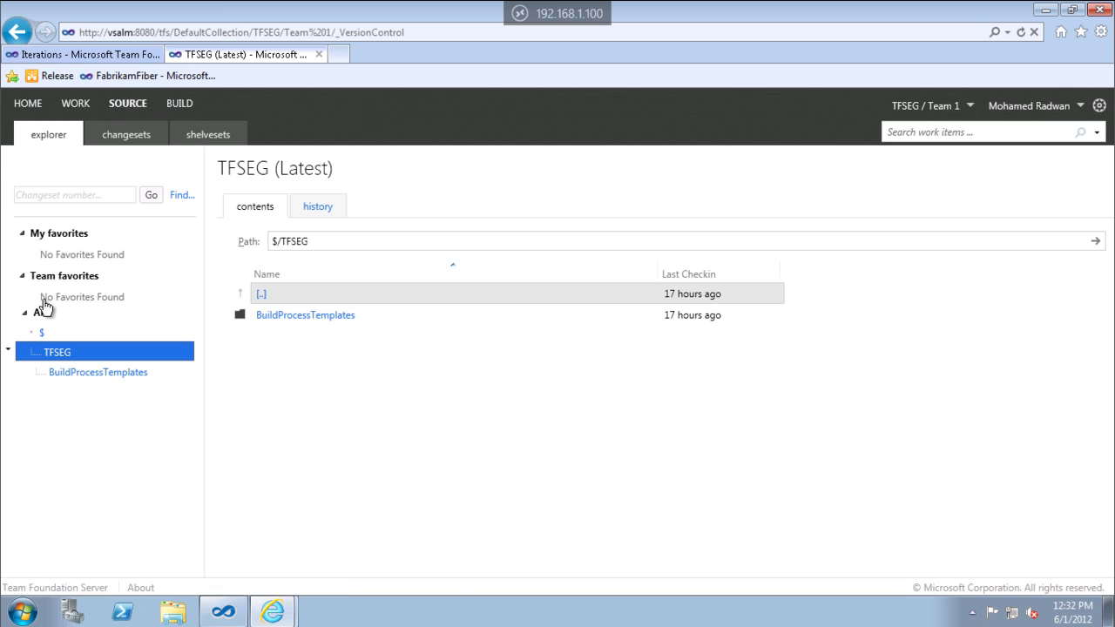
click(9, 351)
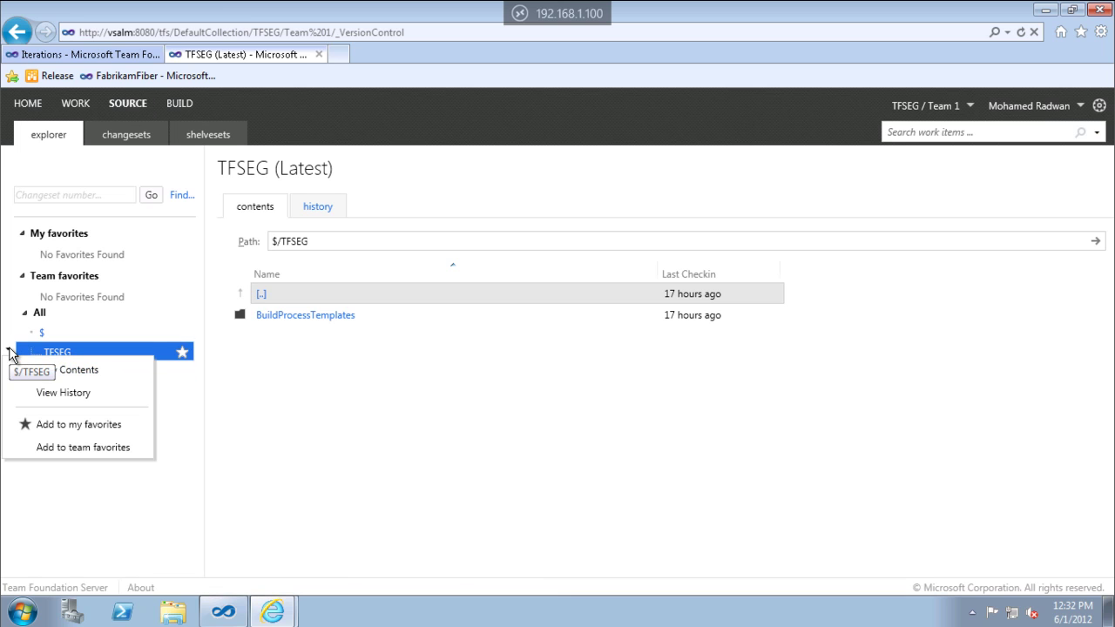
click(72, 448)
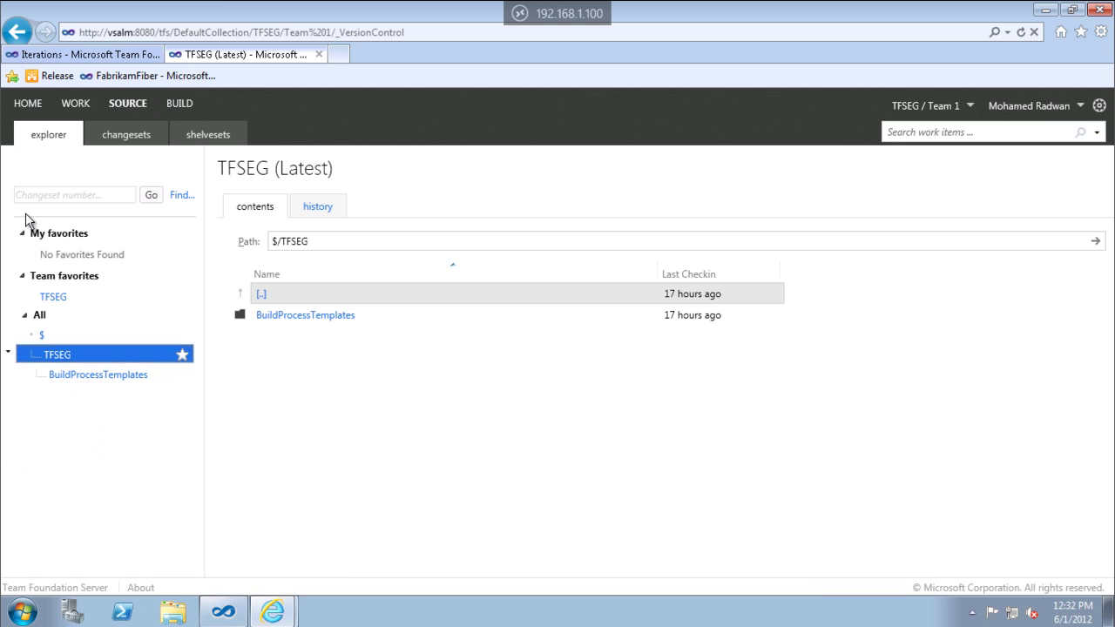
click(28, 103)
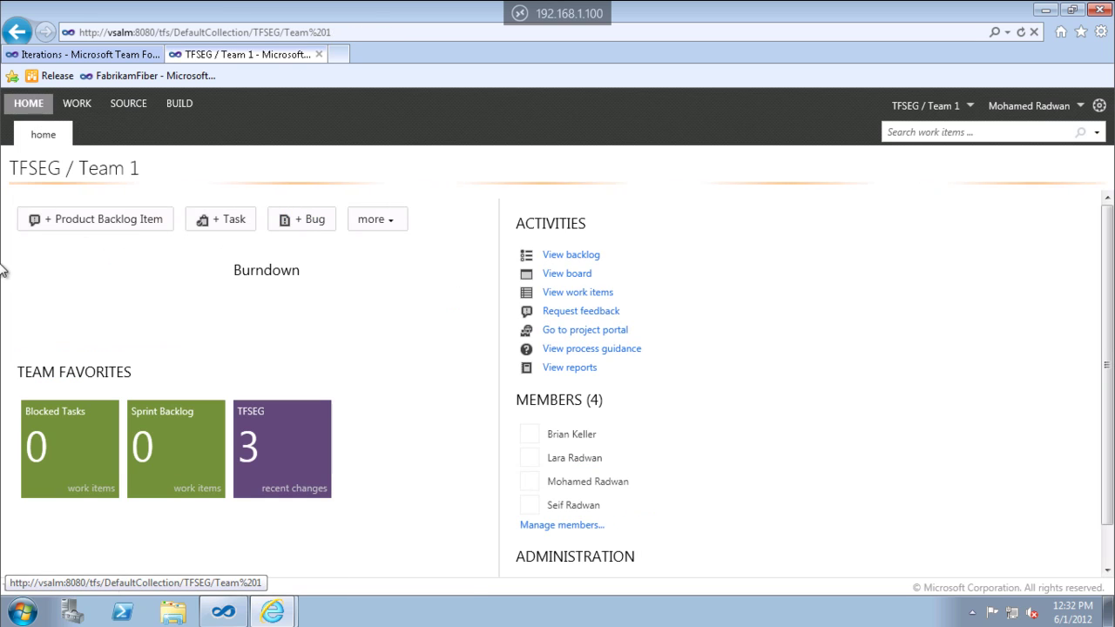
click(296, 462)
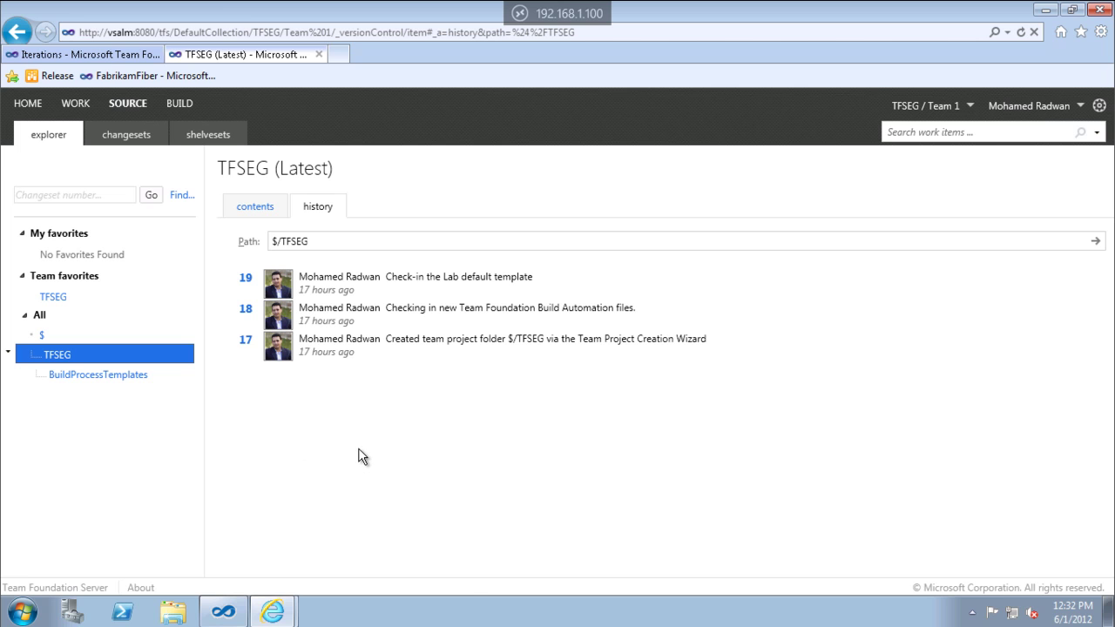
click(178, 104)
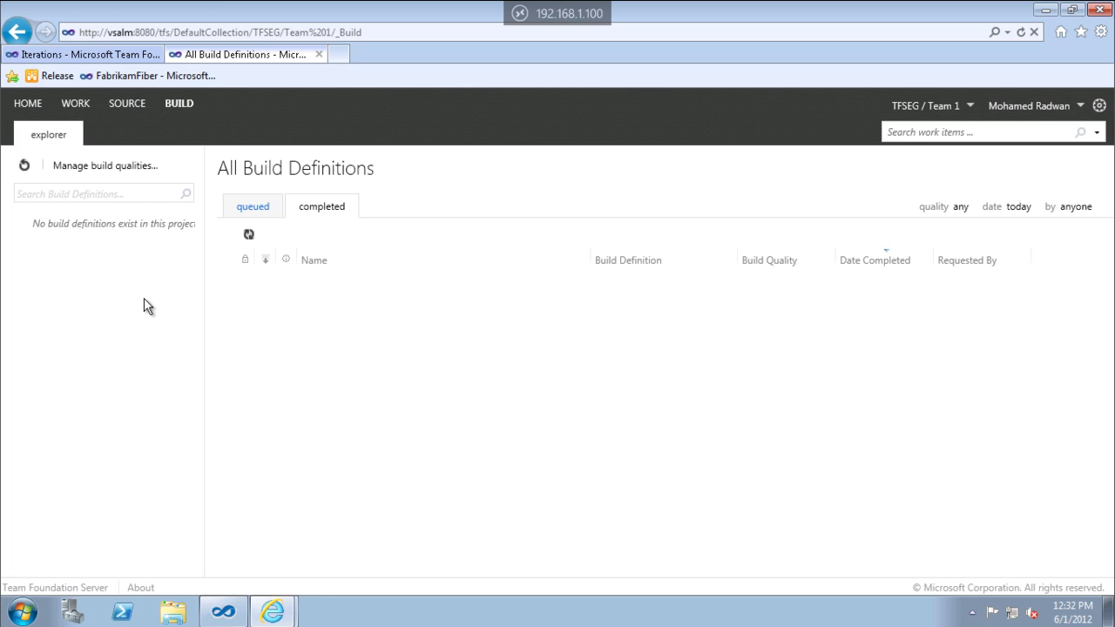
click(126, 104)
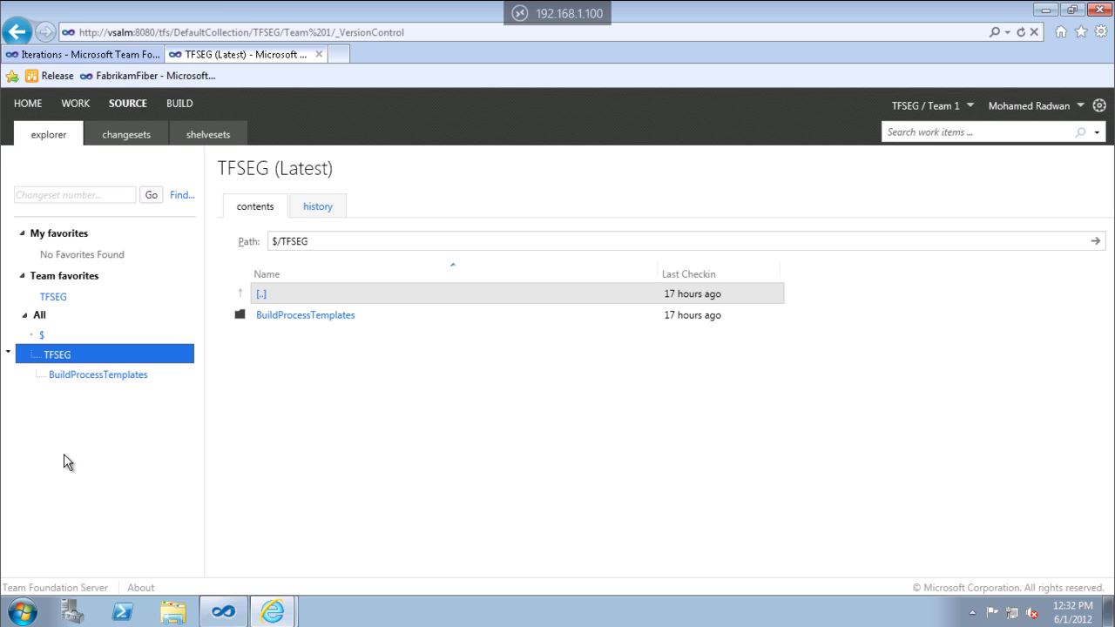
click(24, 112)
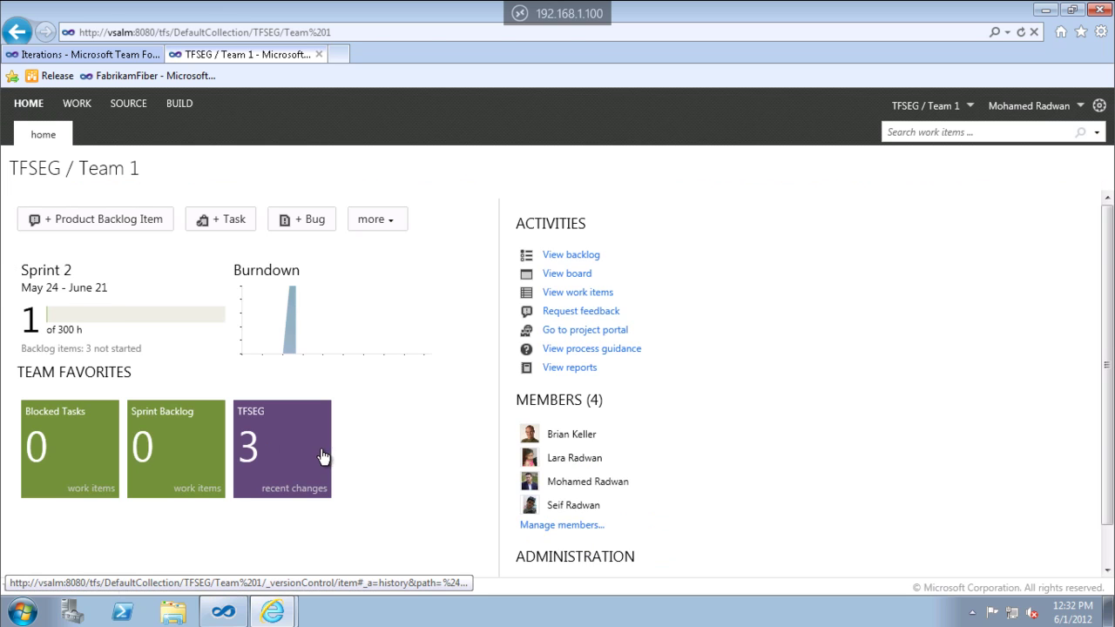
click(298, 458)
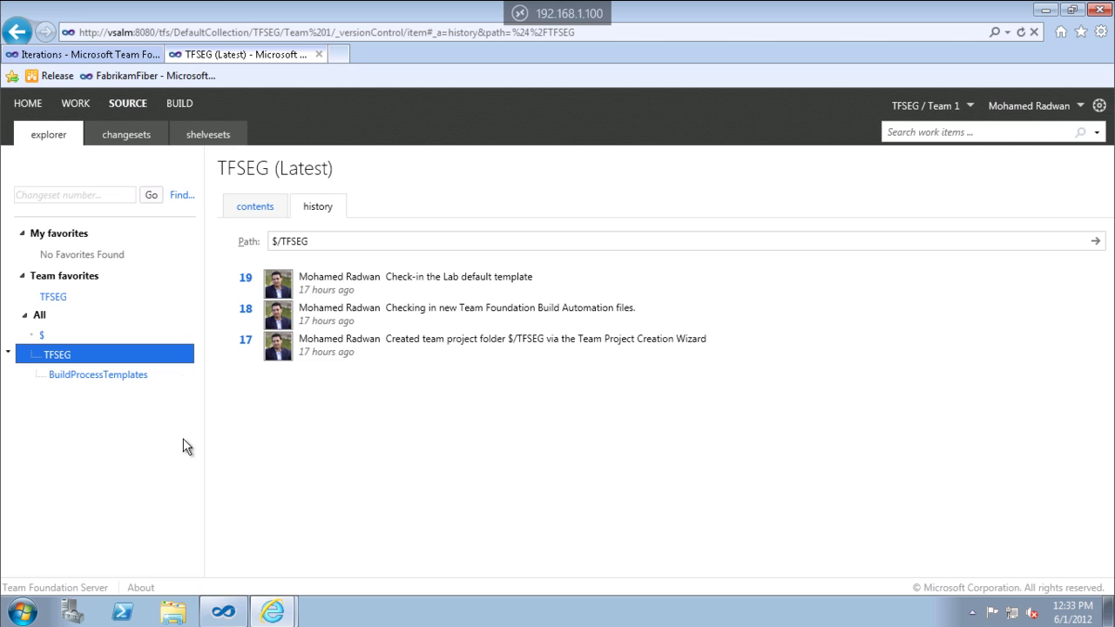
click(180, 103)
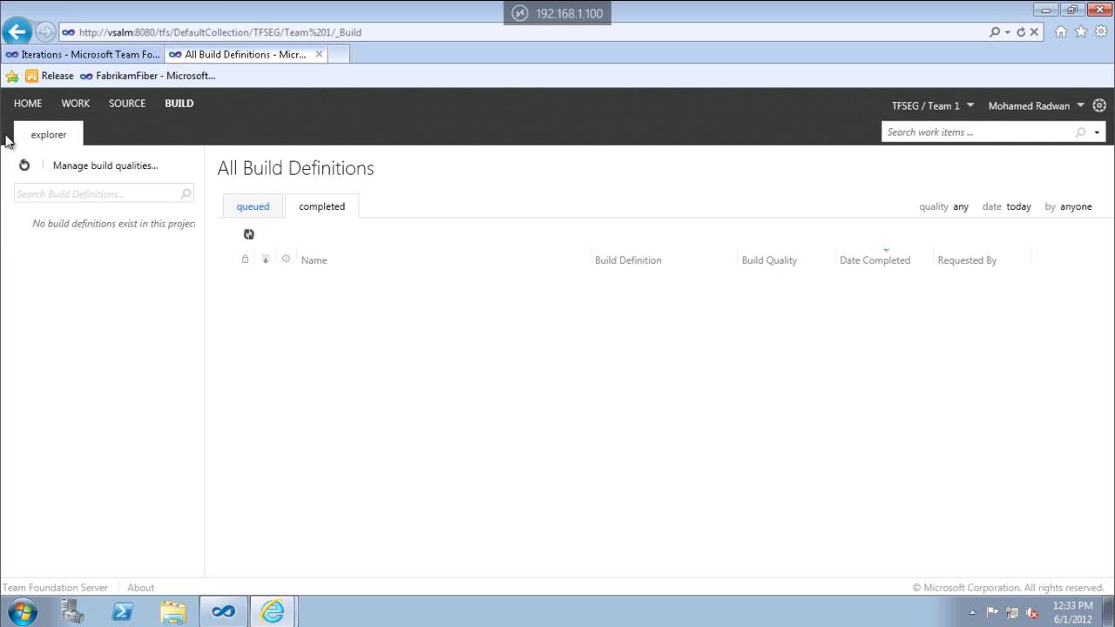
click(19, 108)
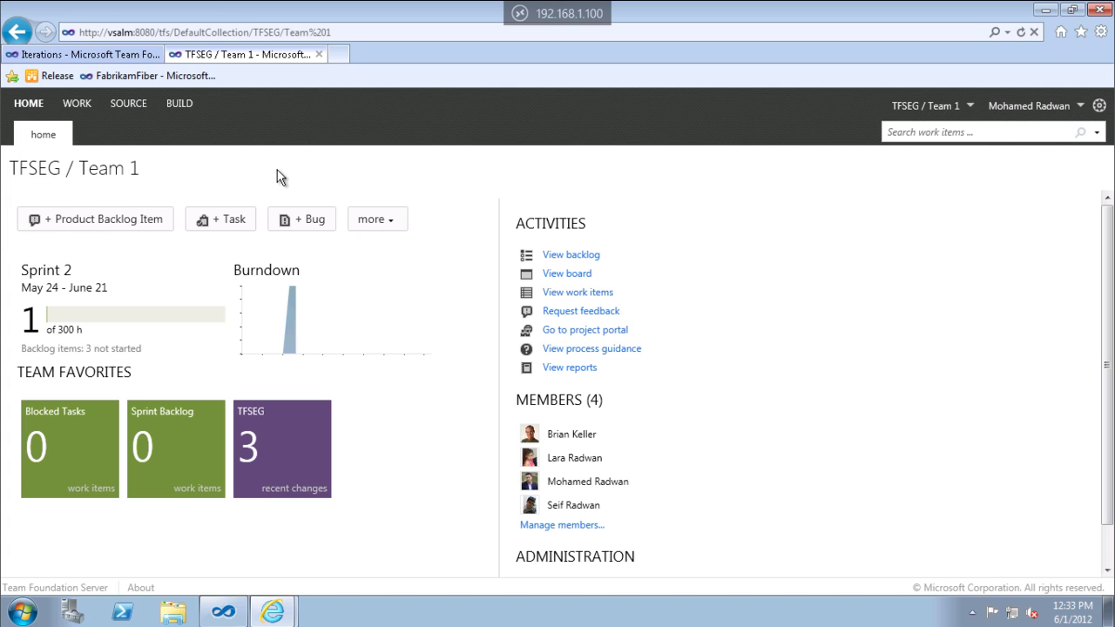
Start and discard a new Product Backlog Item and a new Task, then check the other work item types.
click(100, 220)
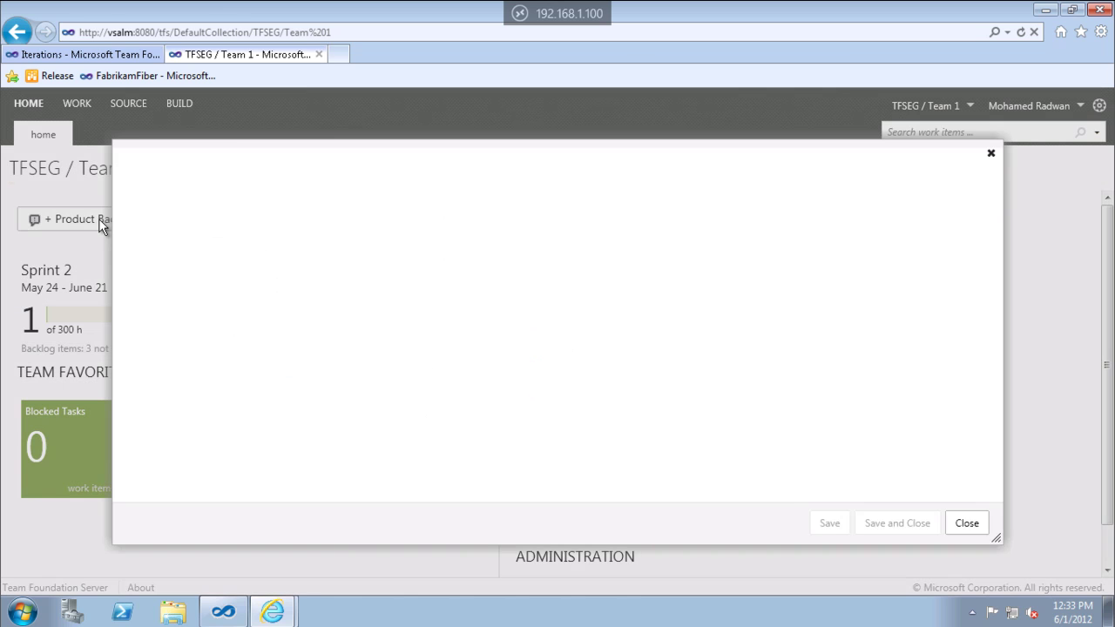
click(961, 526)
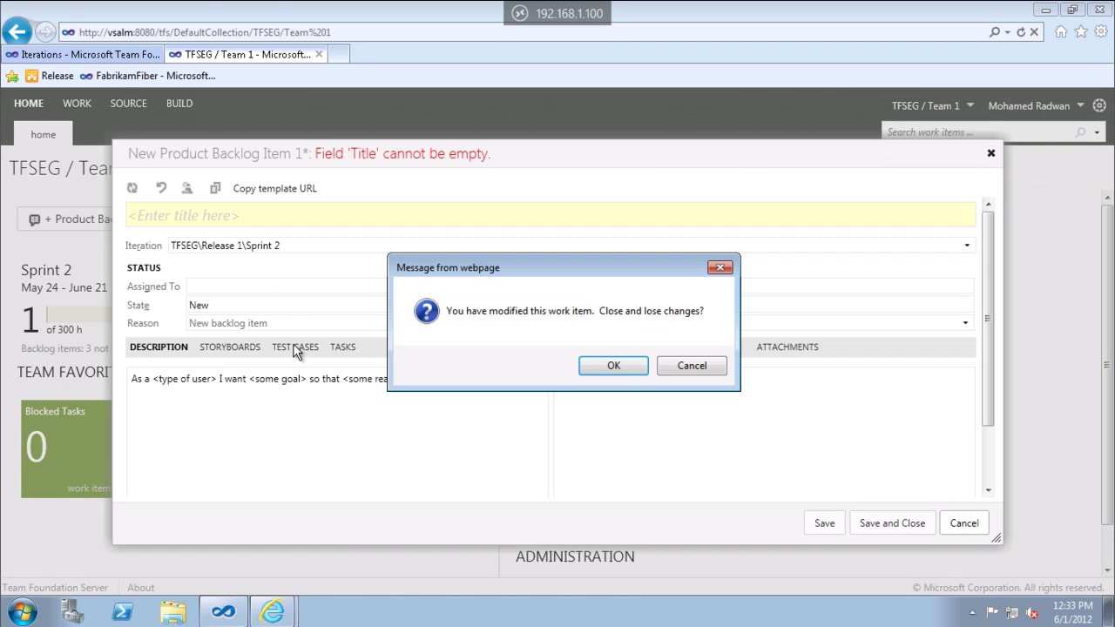
click(590, 365)
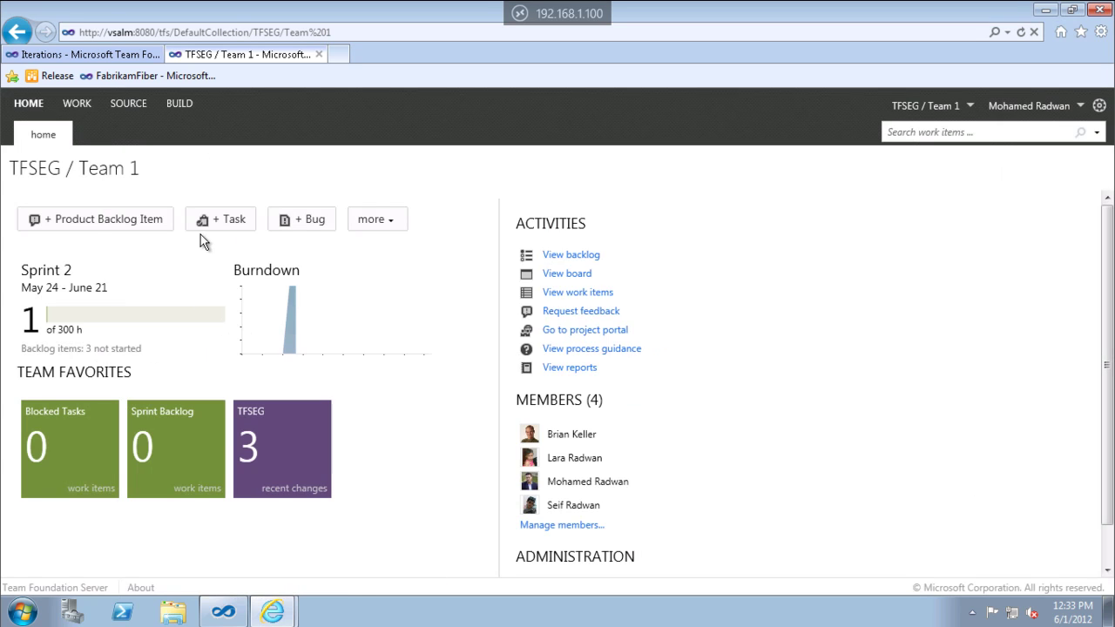
click(223, 225)
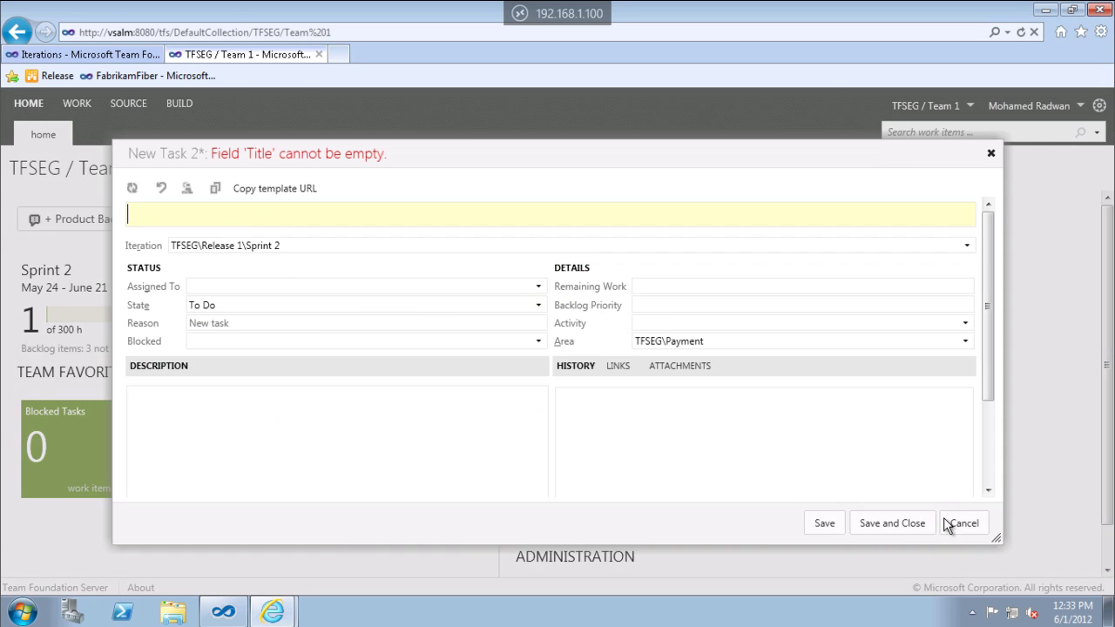
click(958, 524)
click(596, 365)
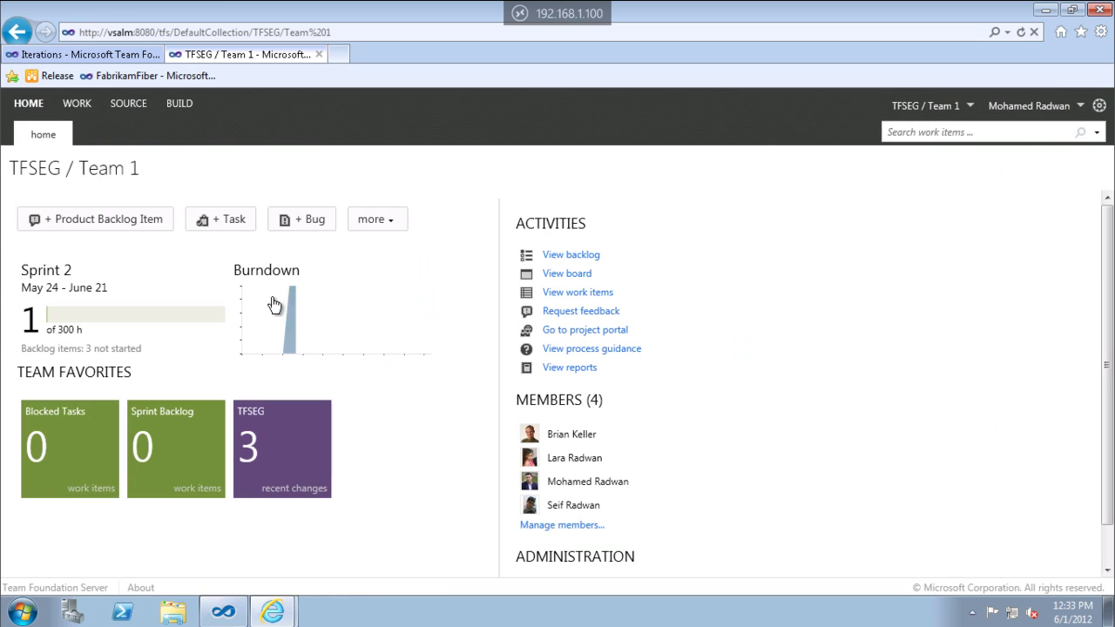
click(376, 227)
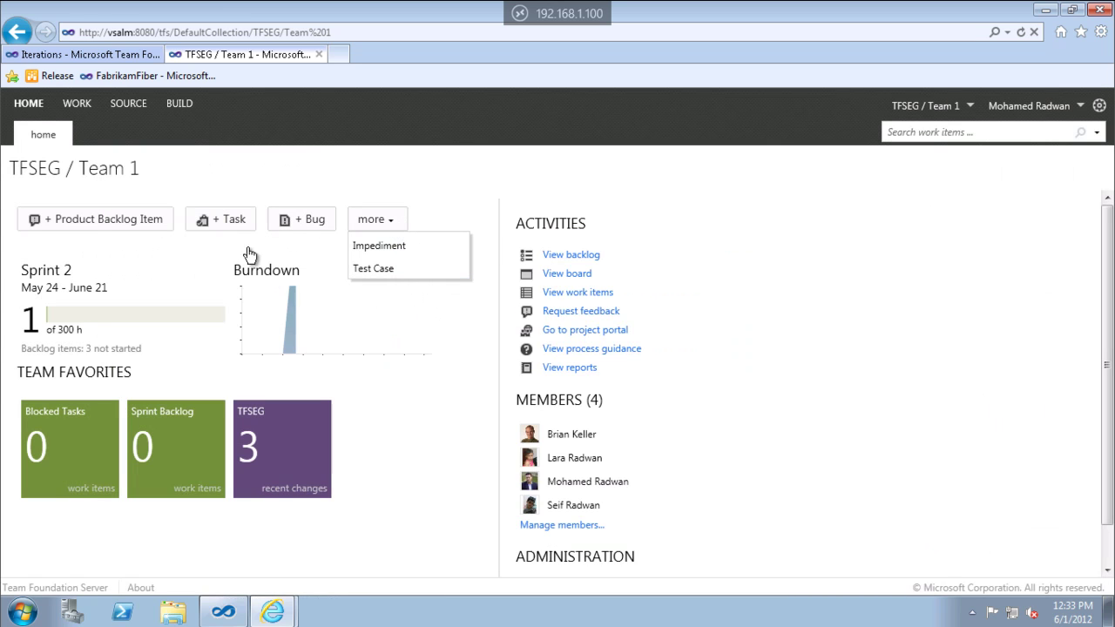
click(373, 220)
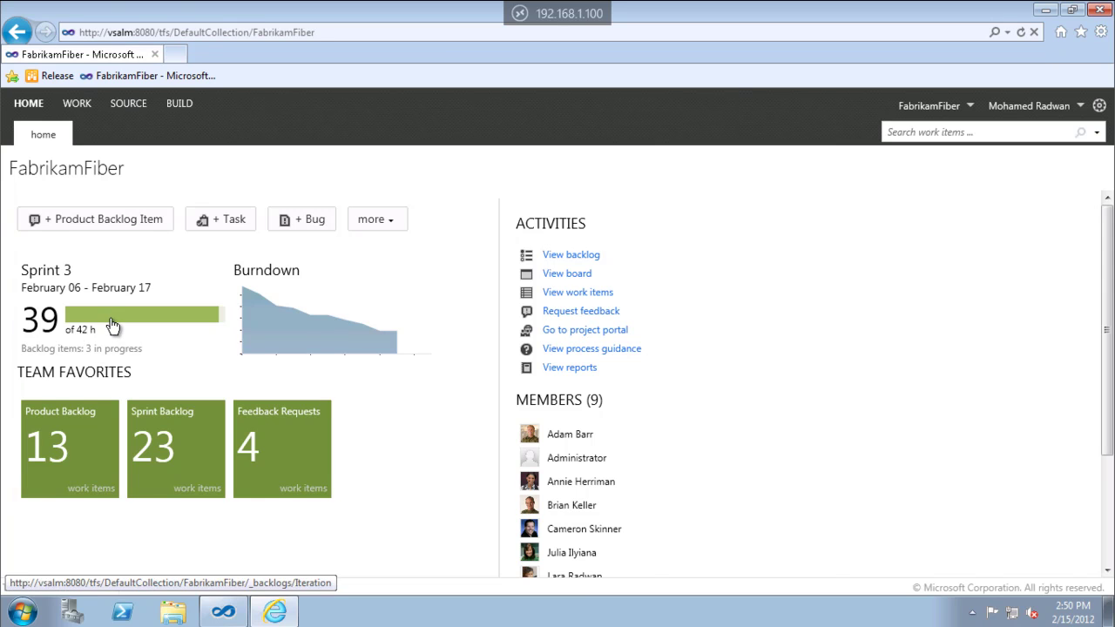
Open the Sprint 3 backlog from the dashboard's Sprint 3 progress bar.
click(111, 320)
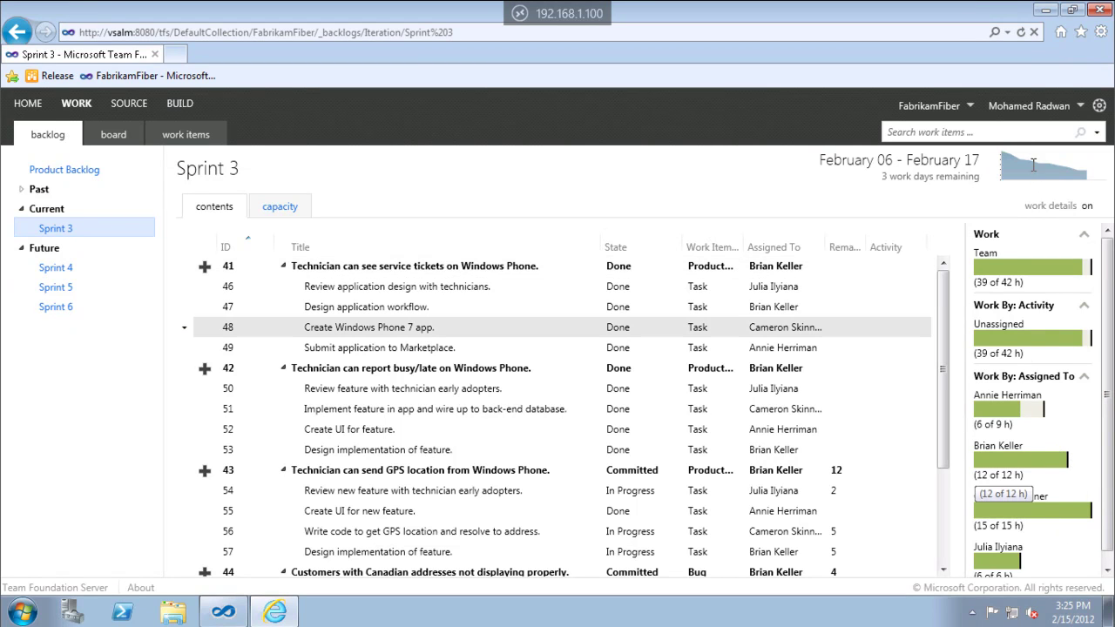
Expand the Sprint 3 mini burndown into the full burndown chart.
click(1033, 168)
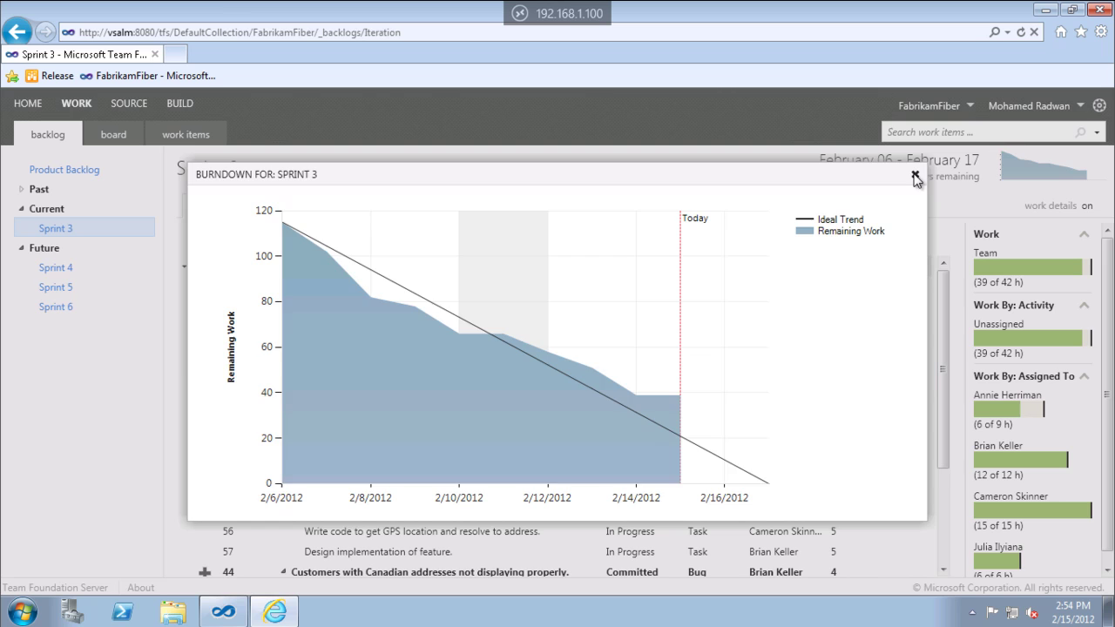
Drag item 45 from Sprint 3 onto Product Backlog, then recheck and close the burndown chart.
click(915, 174)
scroll(555, 488, down, 5)
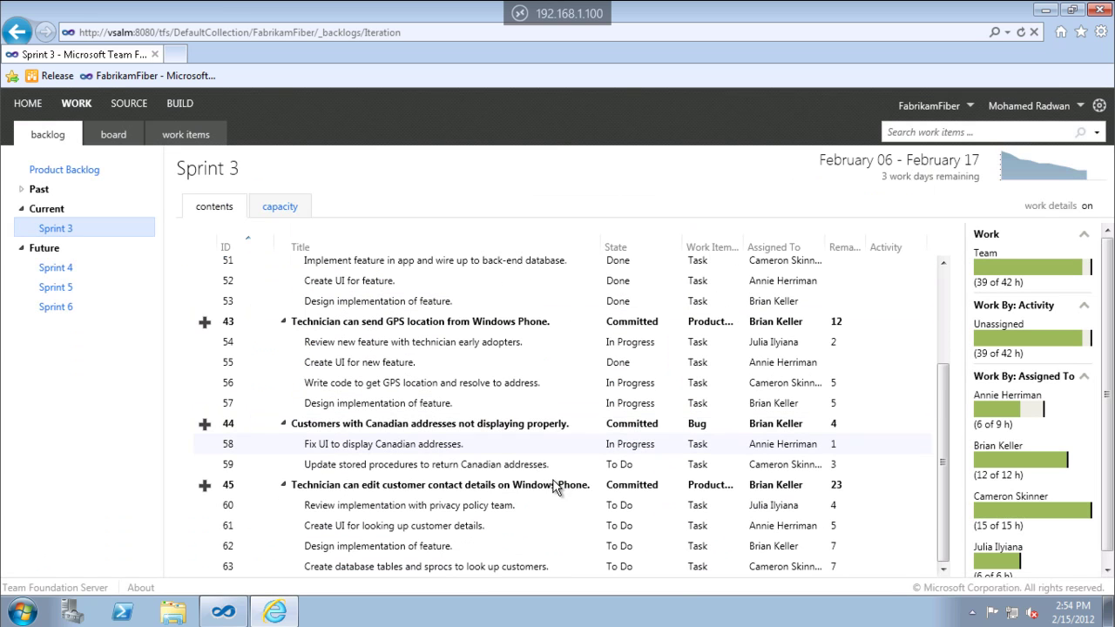
click(509, 494)
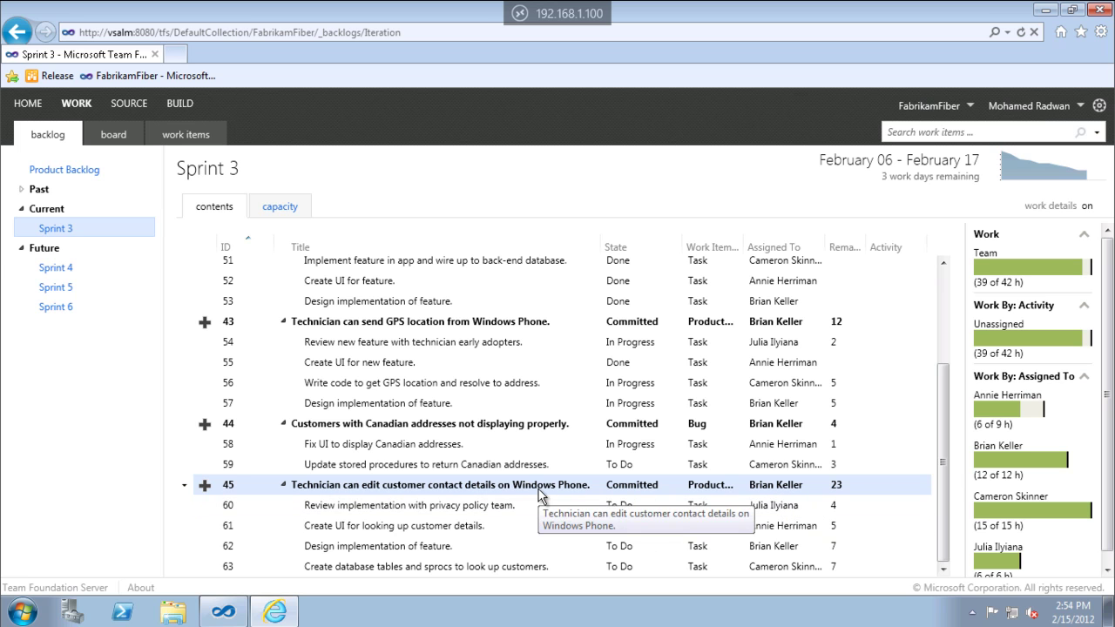
drag(496, 495, 66, 266)
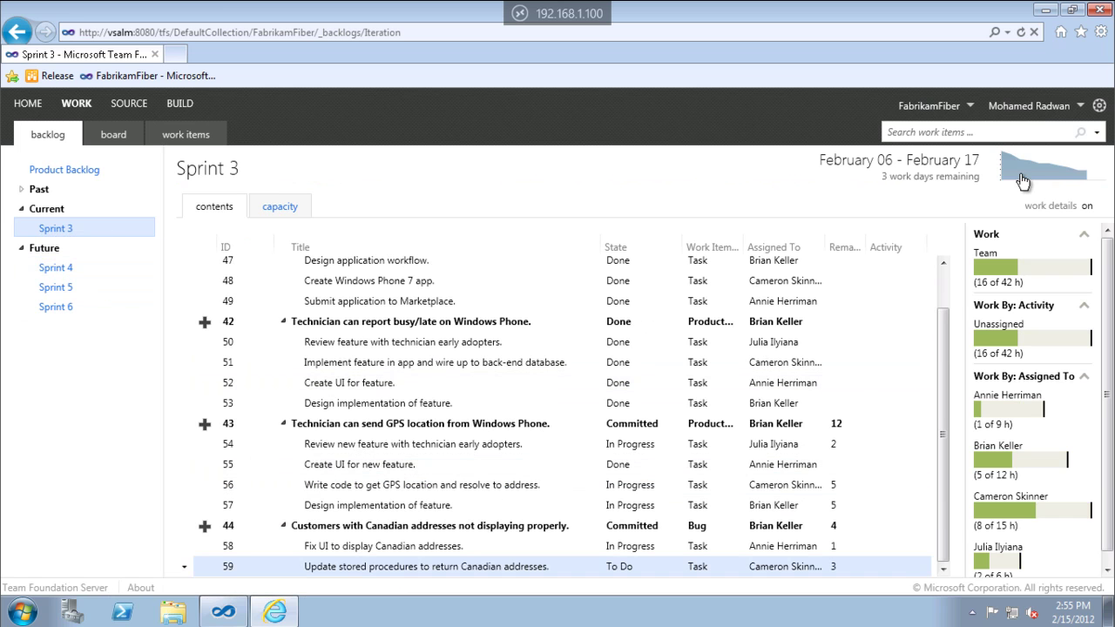
click(1023, 179)
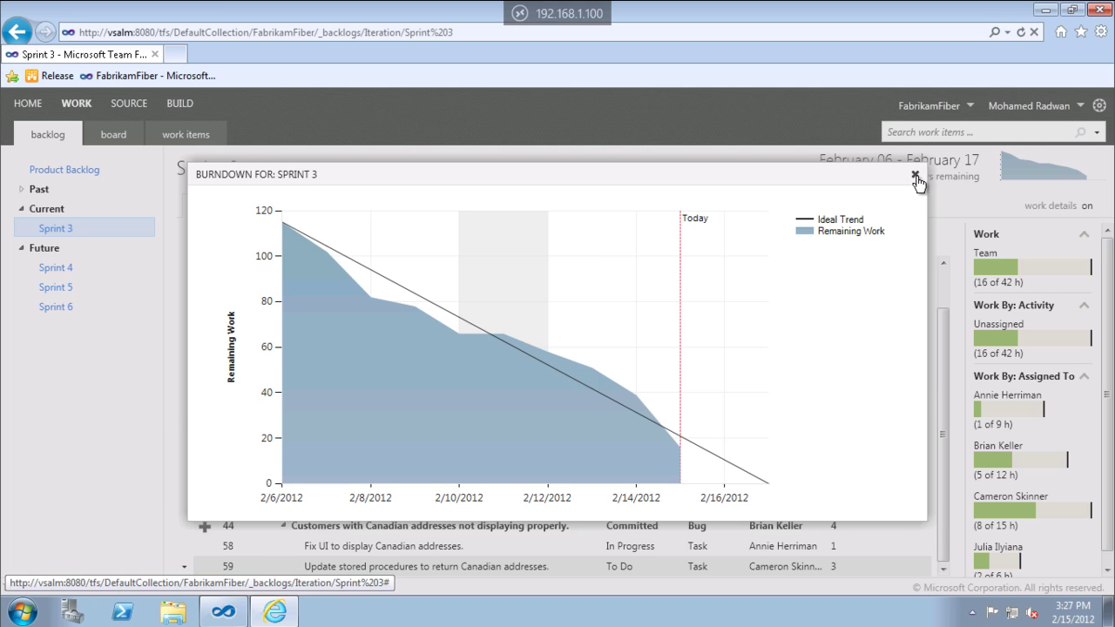
click(914, 174)
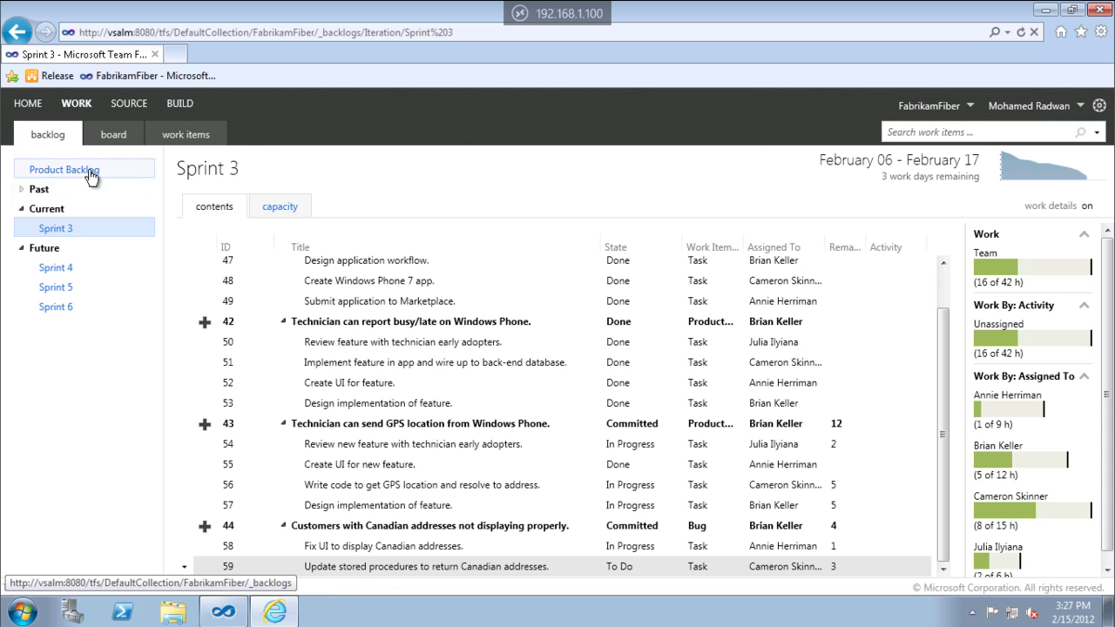
Open the Product Backlog and review the full team velocity chart twice.
click(89, 172)
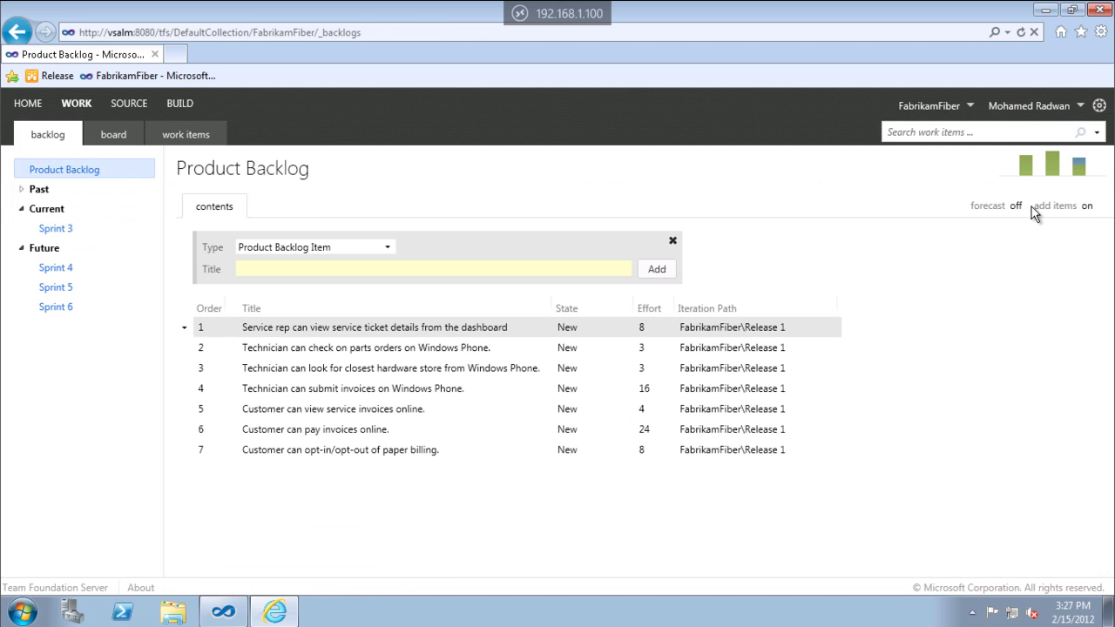
click(1054, 168)
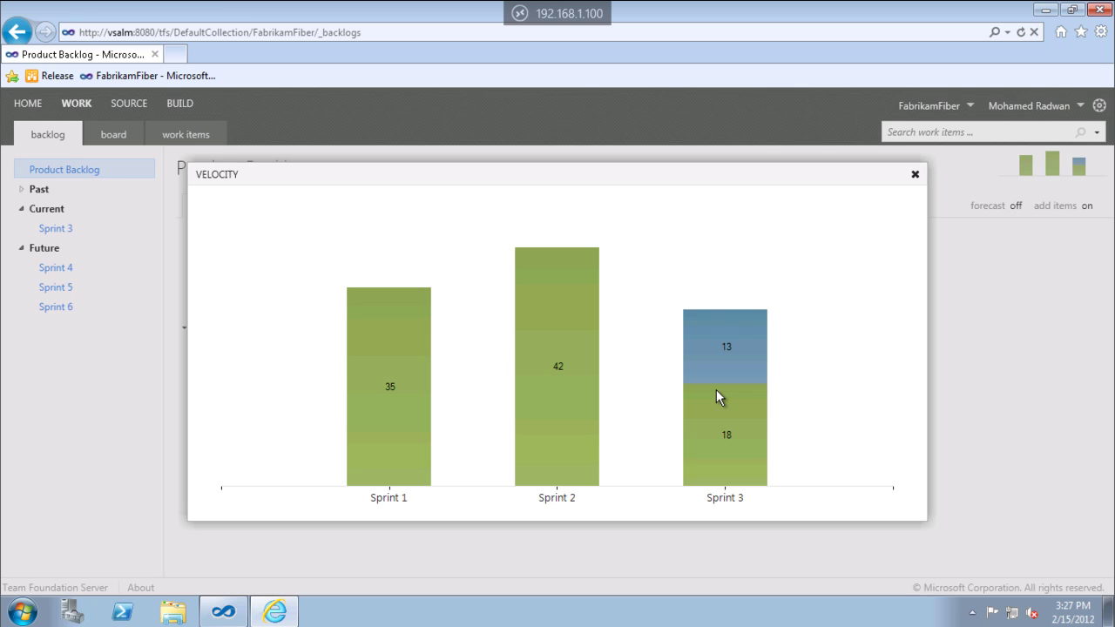
click(914, 176)
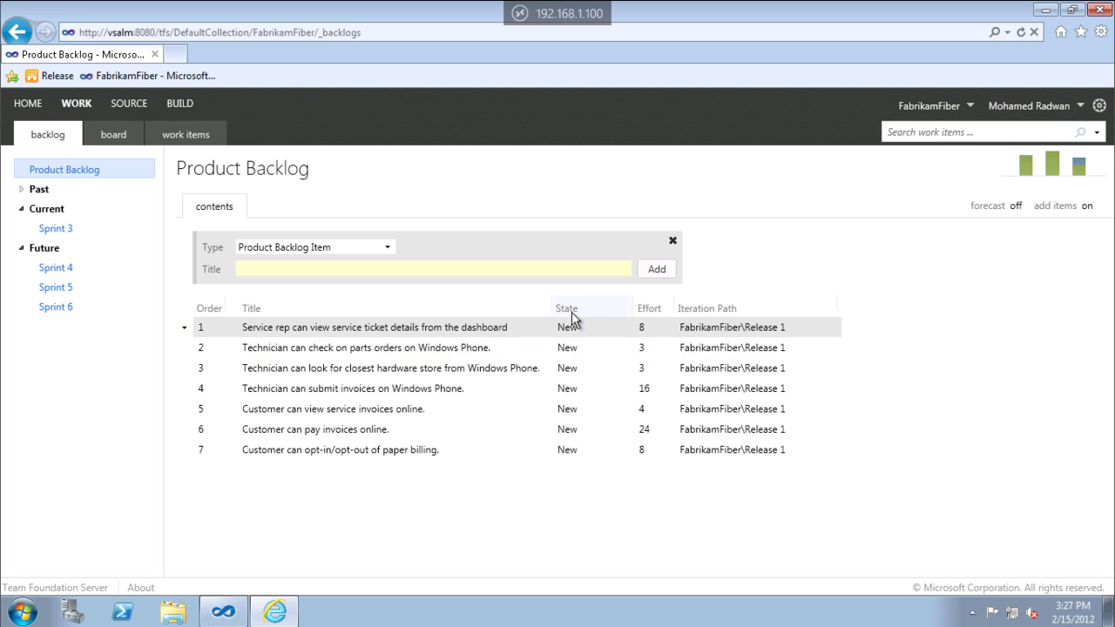
click(1078, 166)
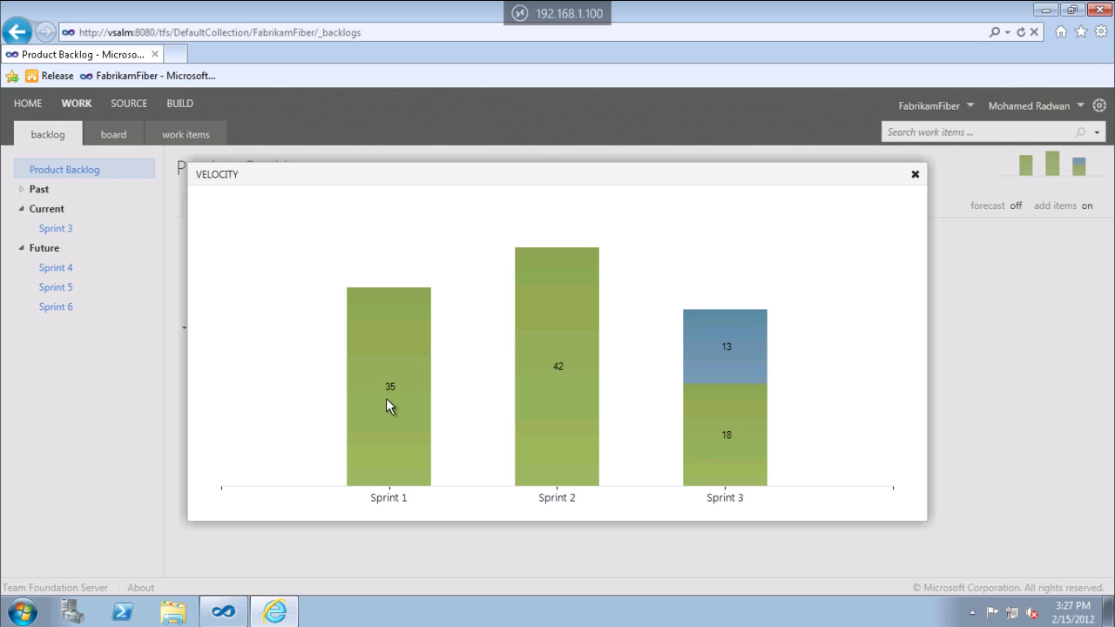
click(915, 175)
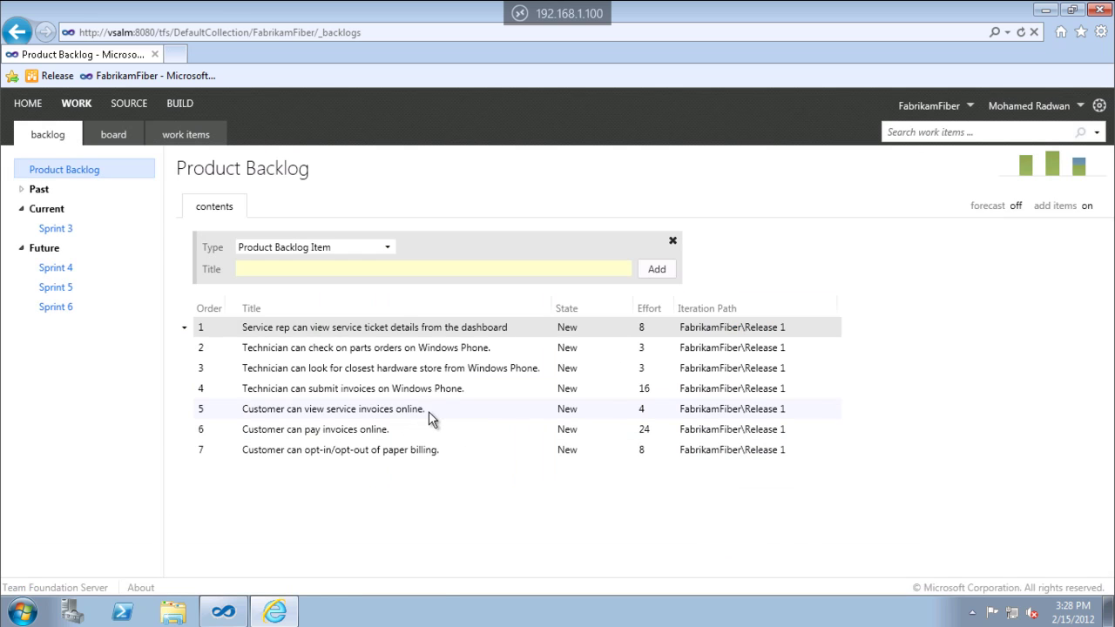
click(1016, 205)
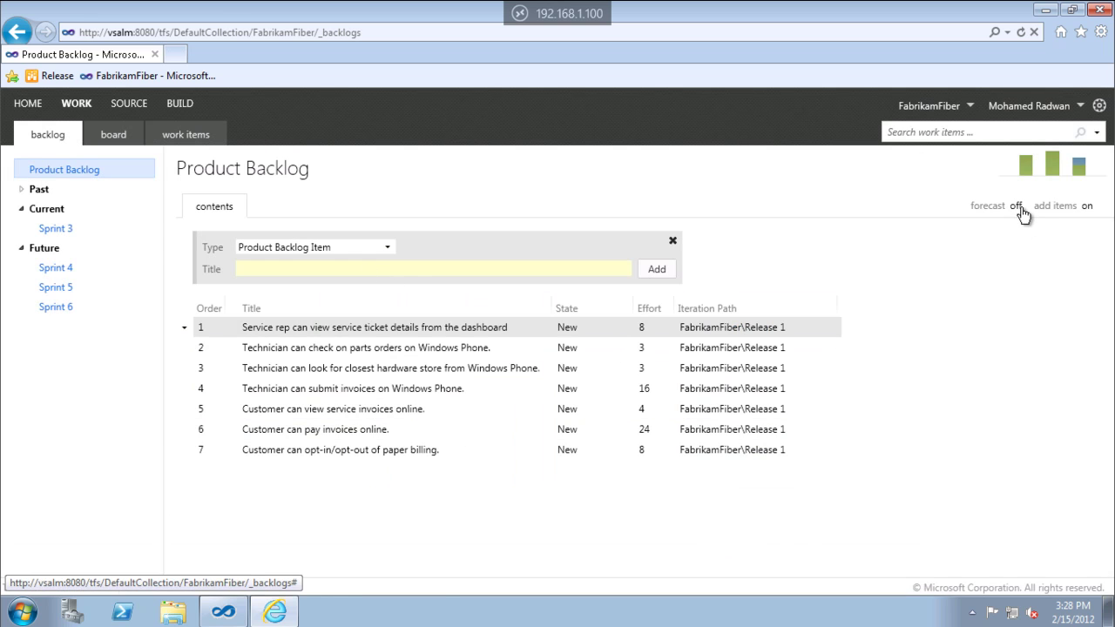
Switch backlog forecasting on with a velocity of 35.
click(355, 302)
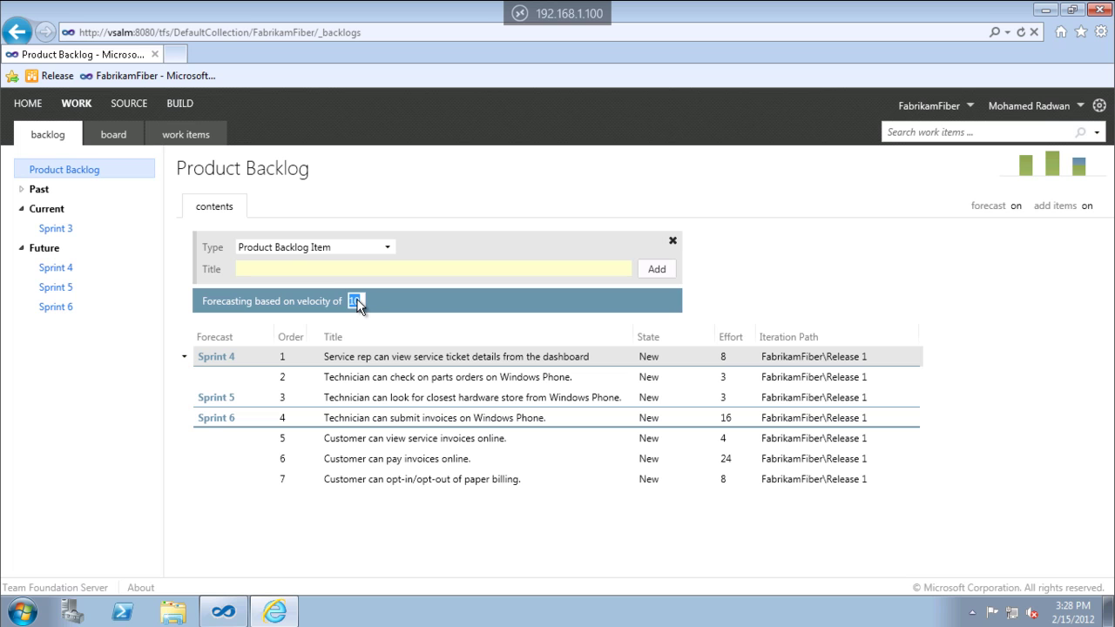
text(35)
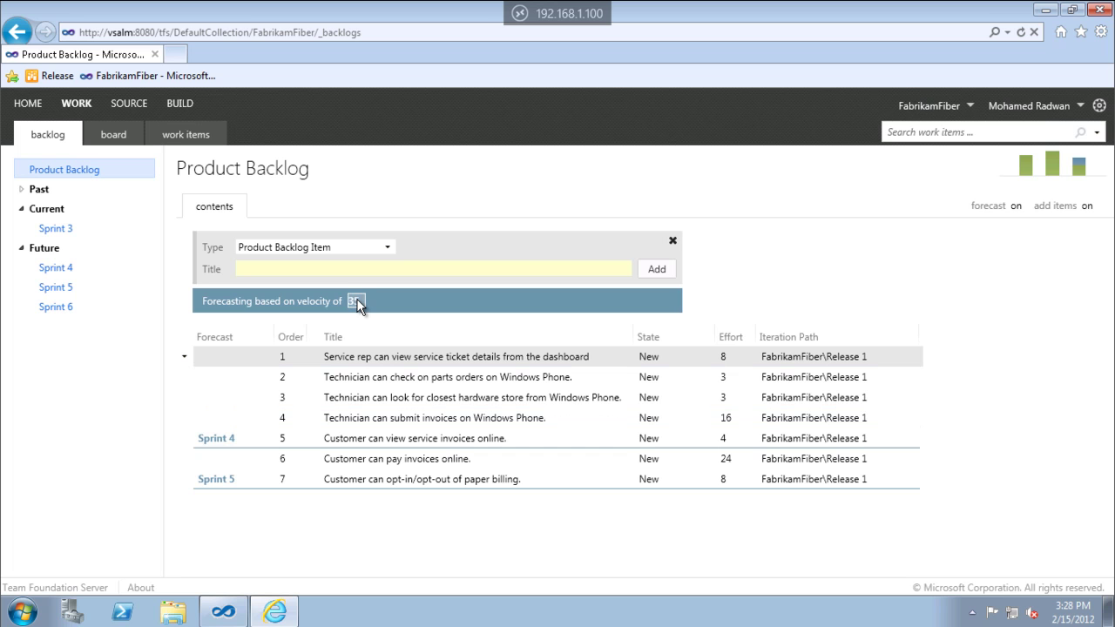
click(419, 355)
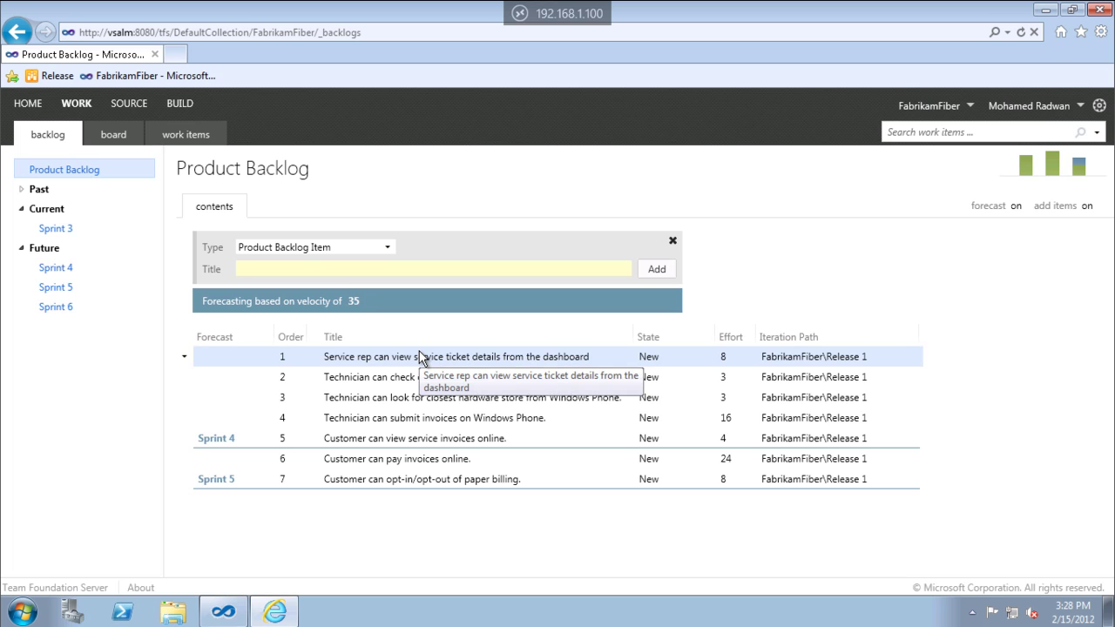